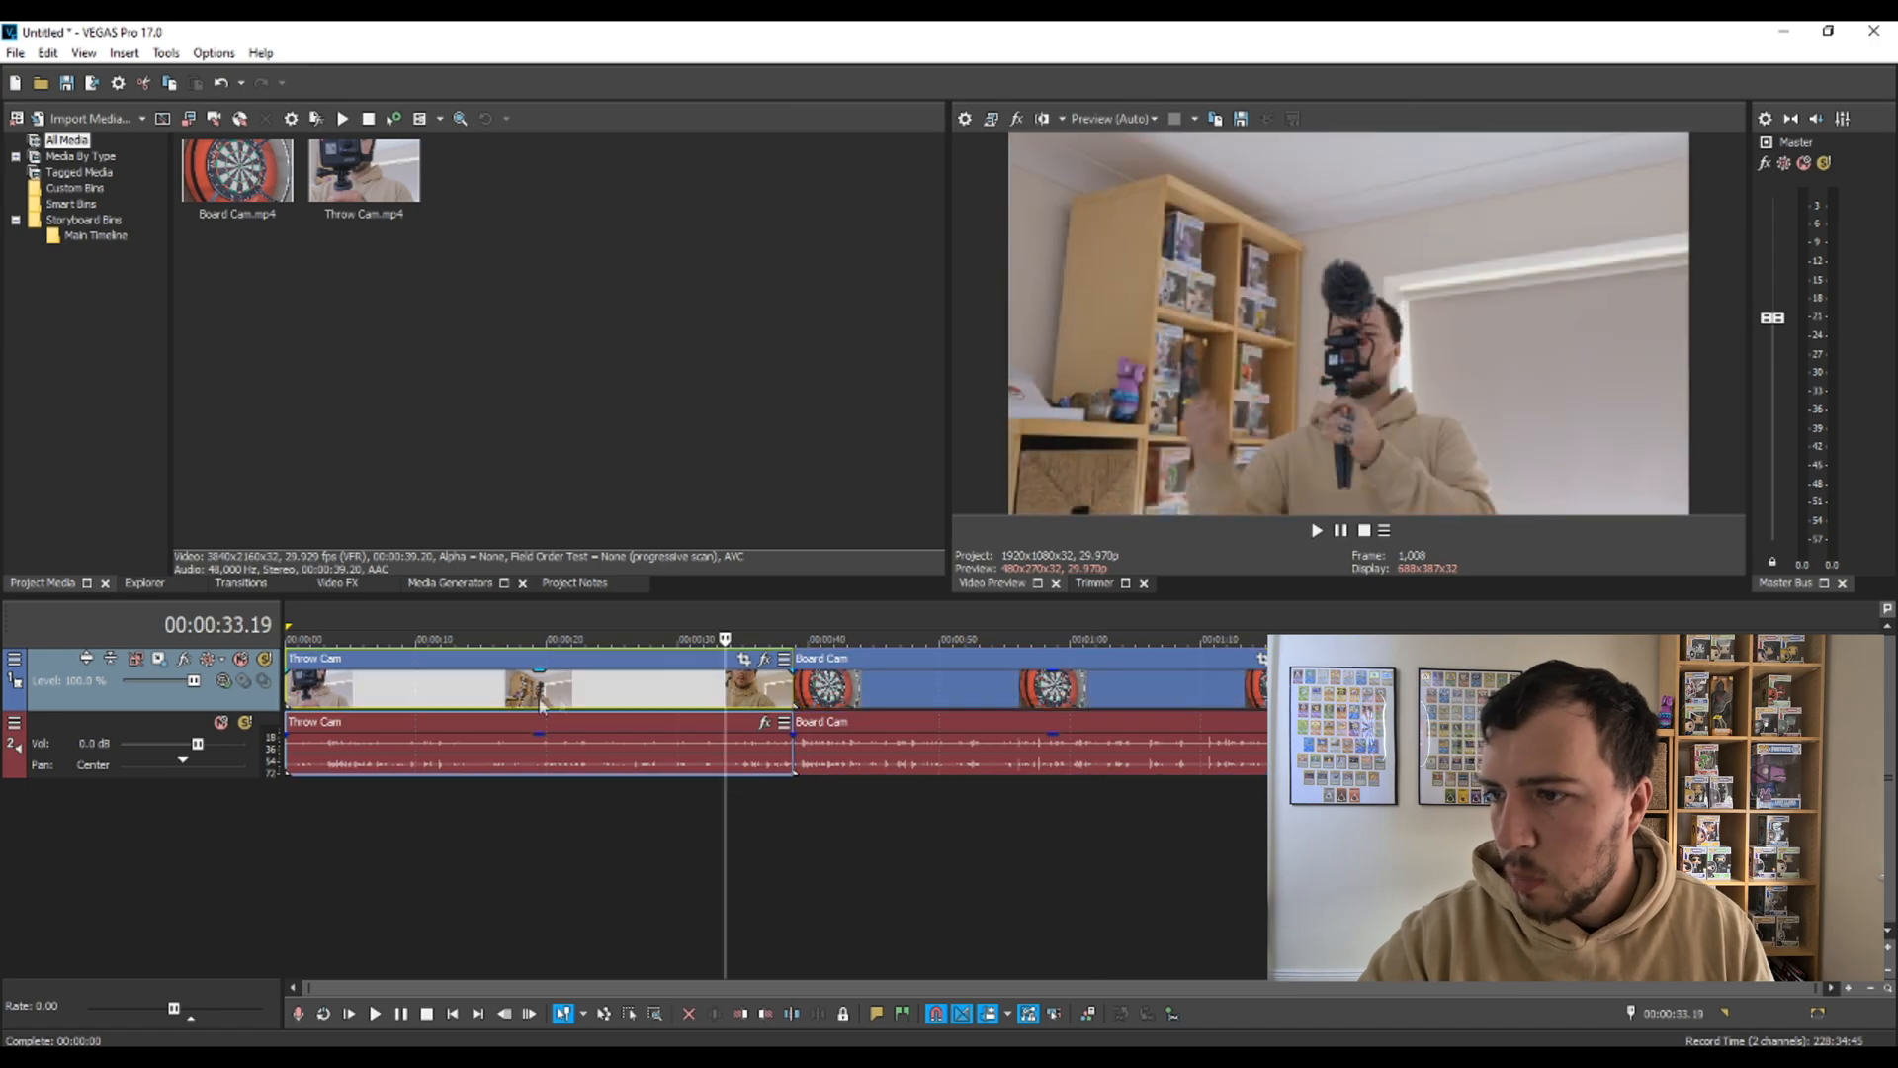
# Play the Throw Cam clip from about 19 seconds and again near its end to review the footage.
pyautogui.click(540, 701)
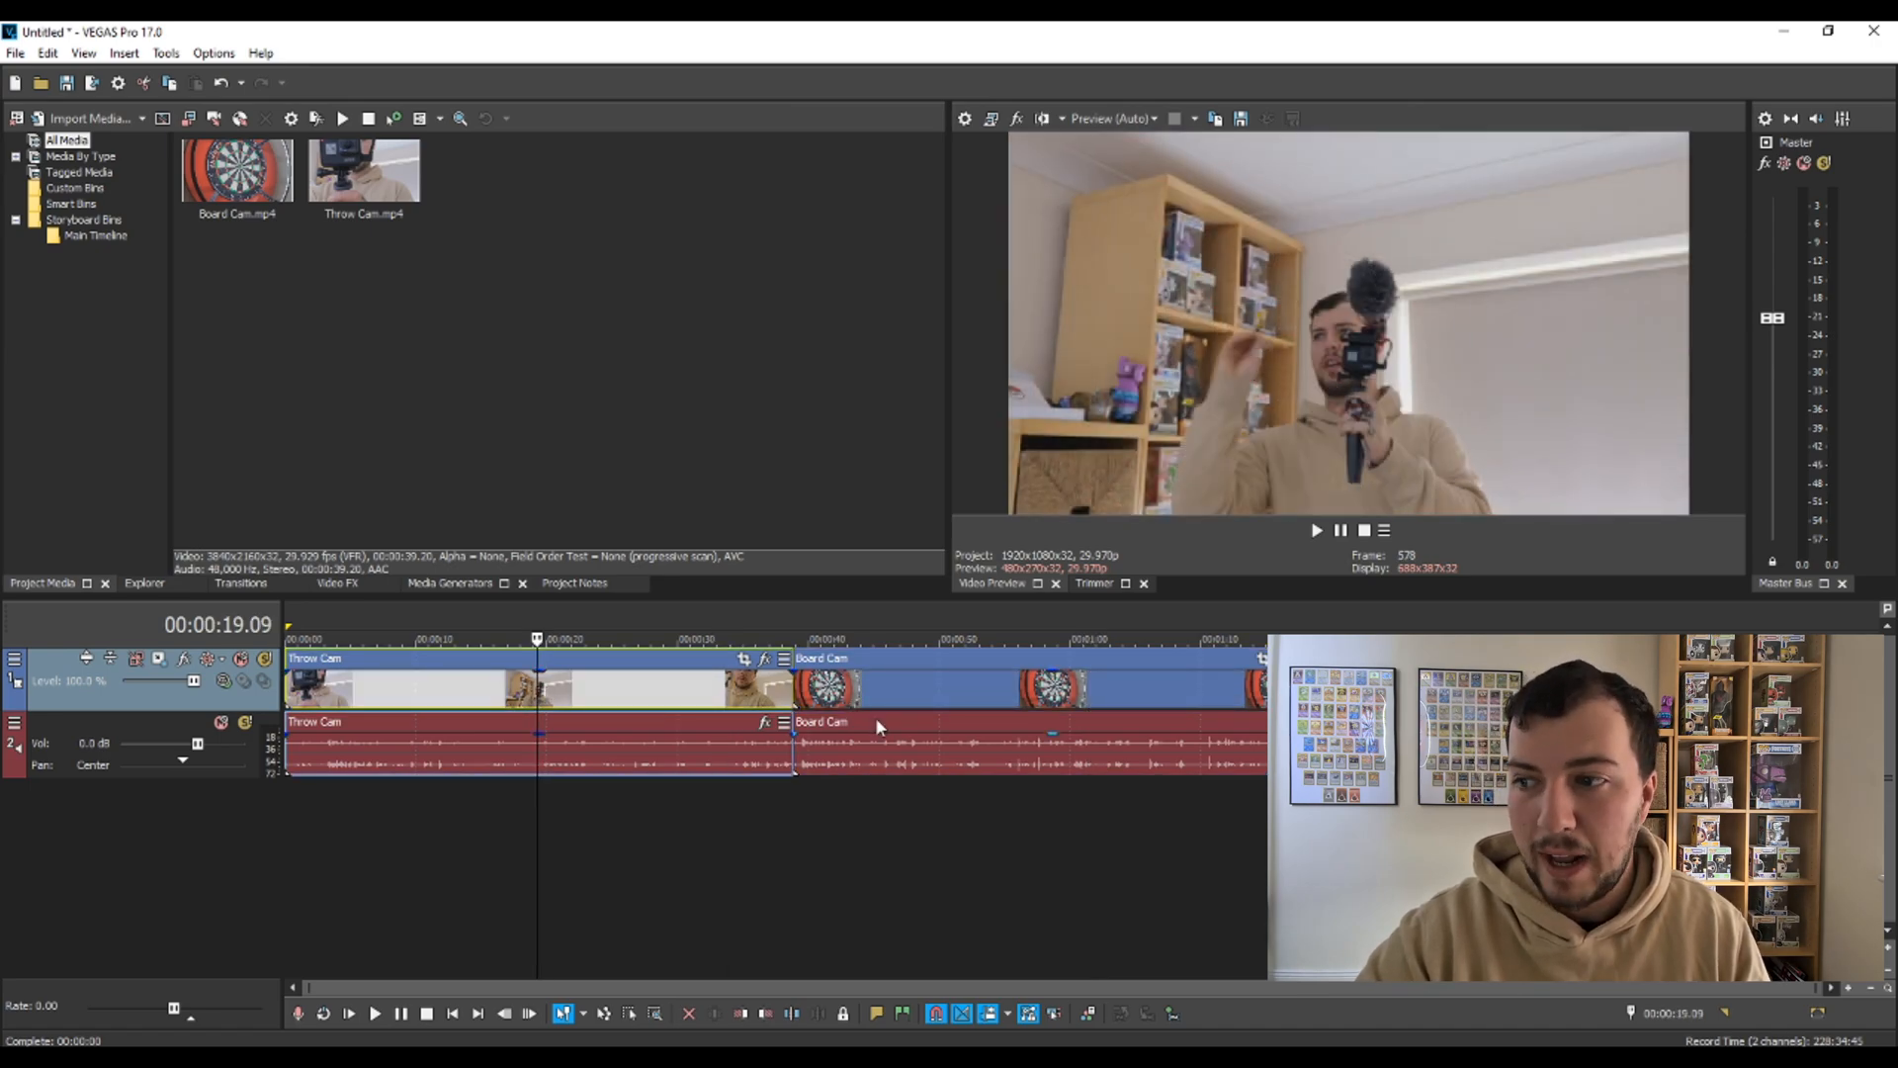
pyautogui.press('space')
pyautogui.click(775, 690)
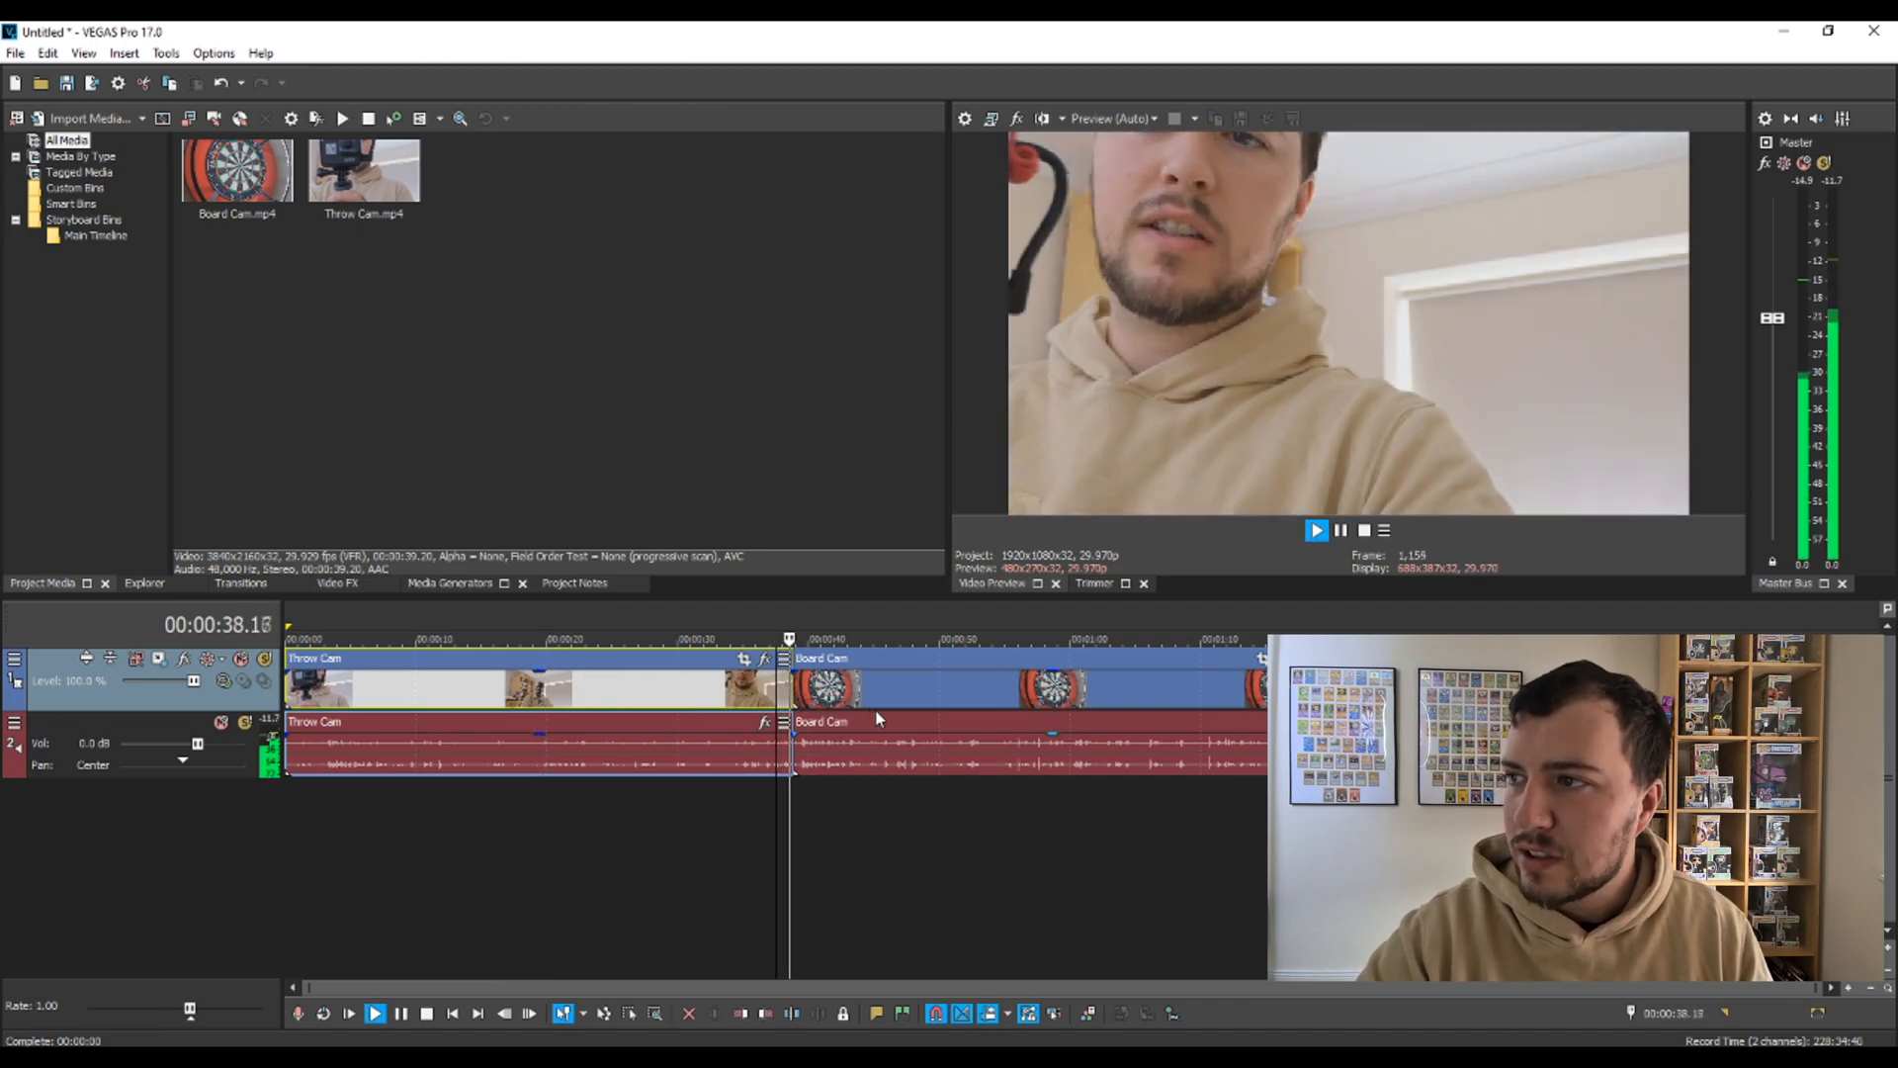
pyautogui.press('space')
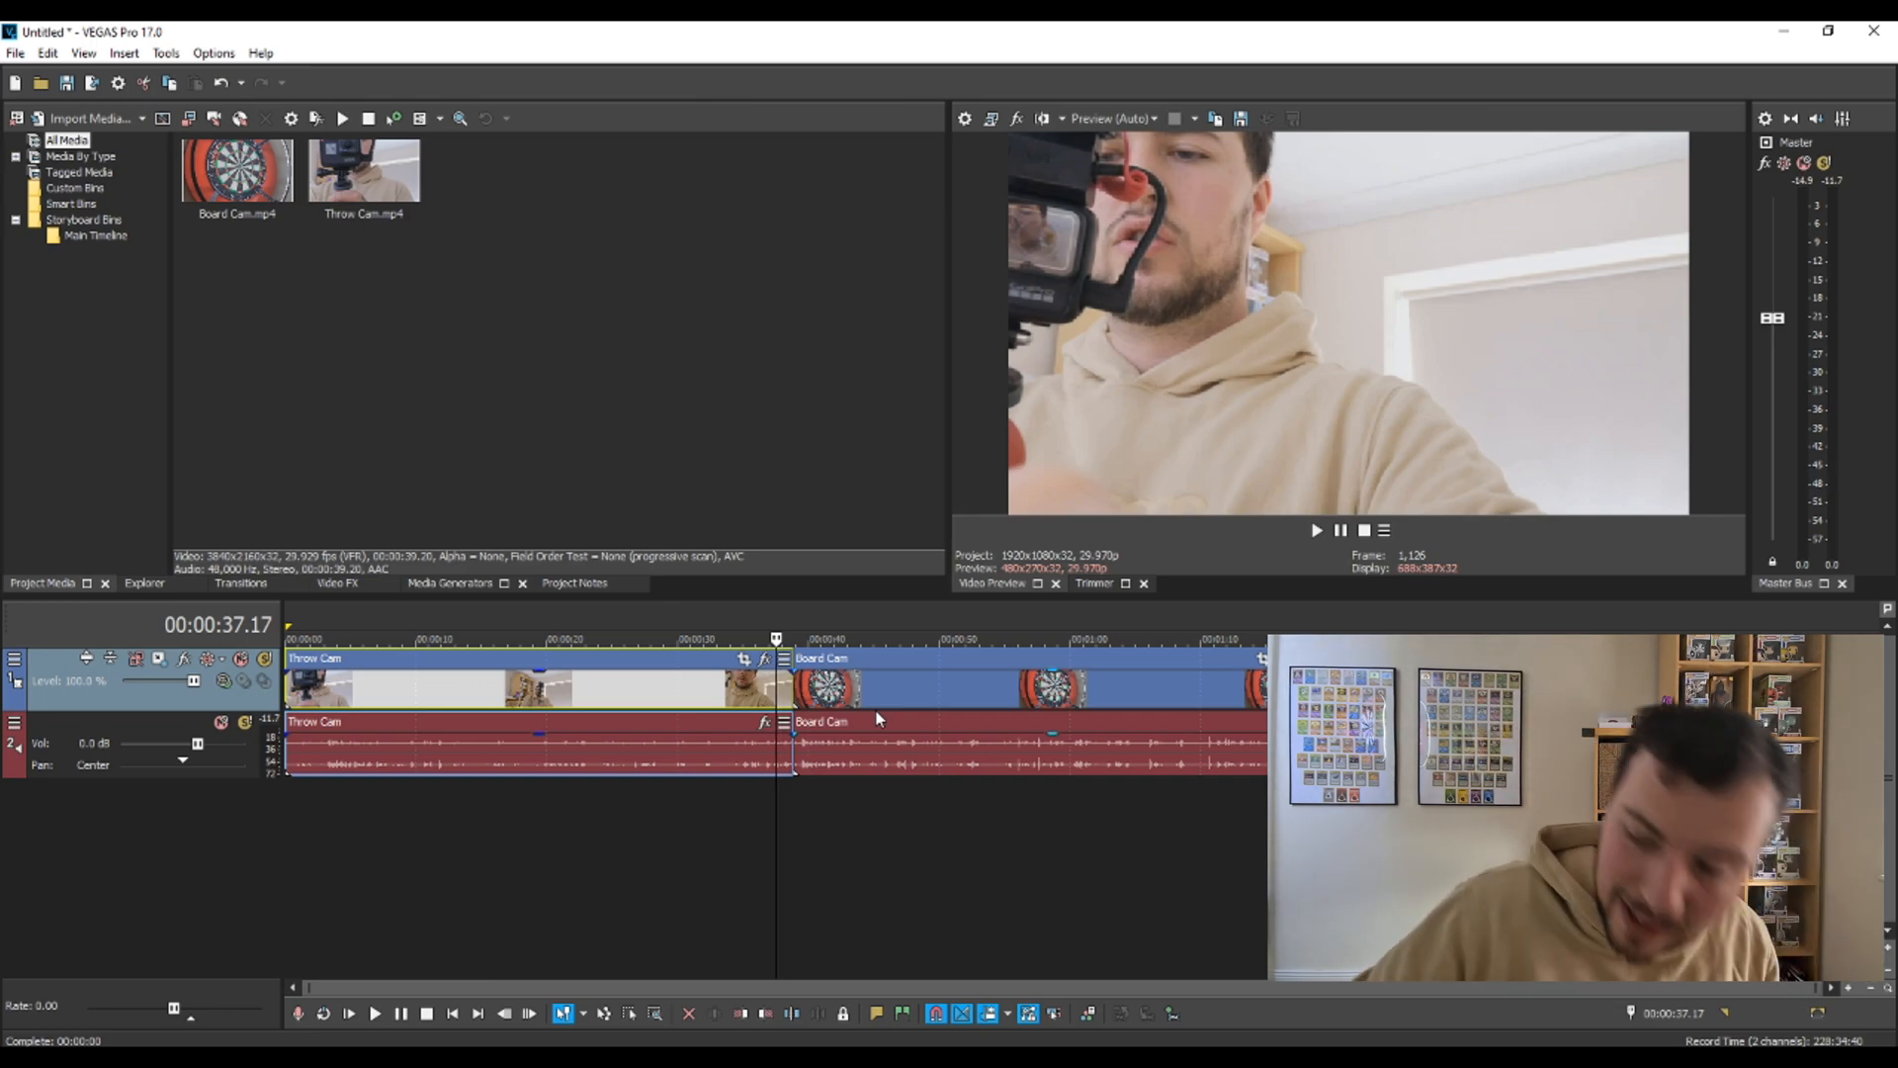
pyautogui.press('space')
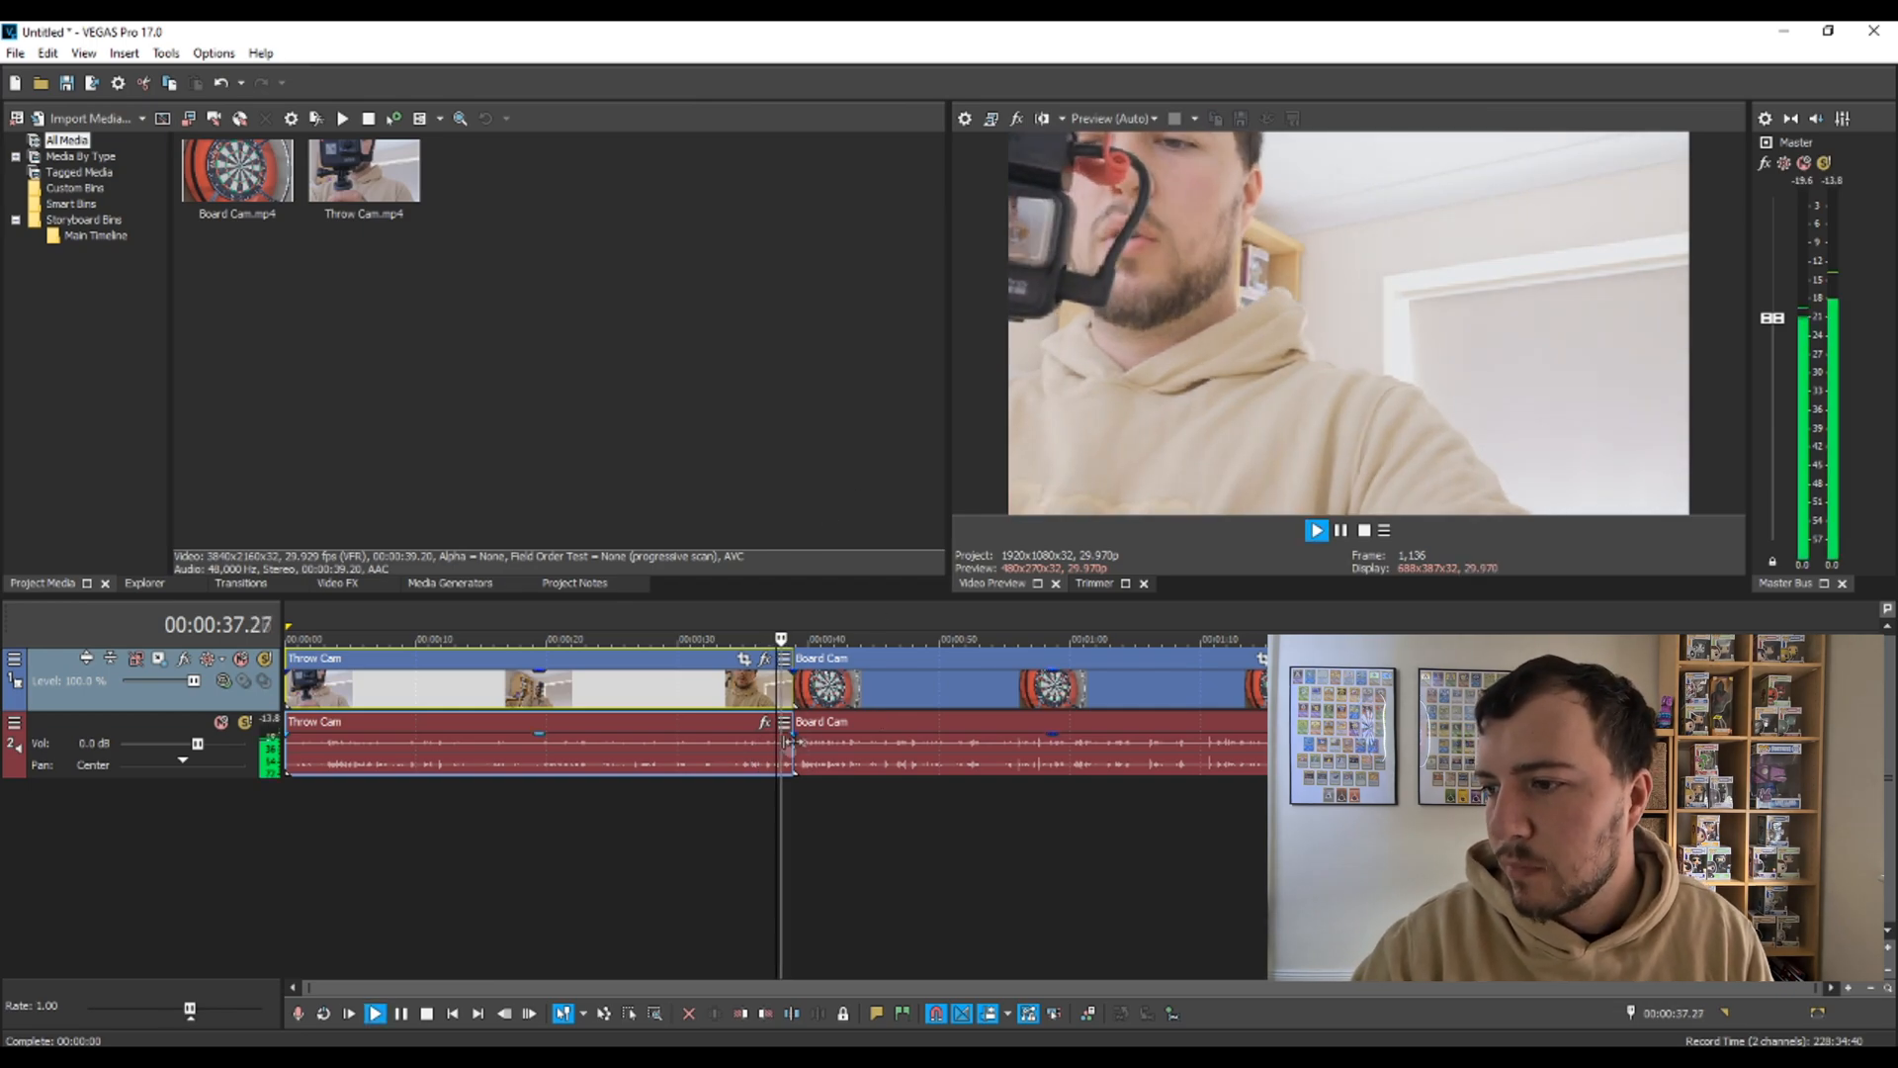
pyautogui.press('space')
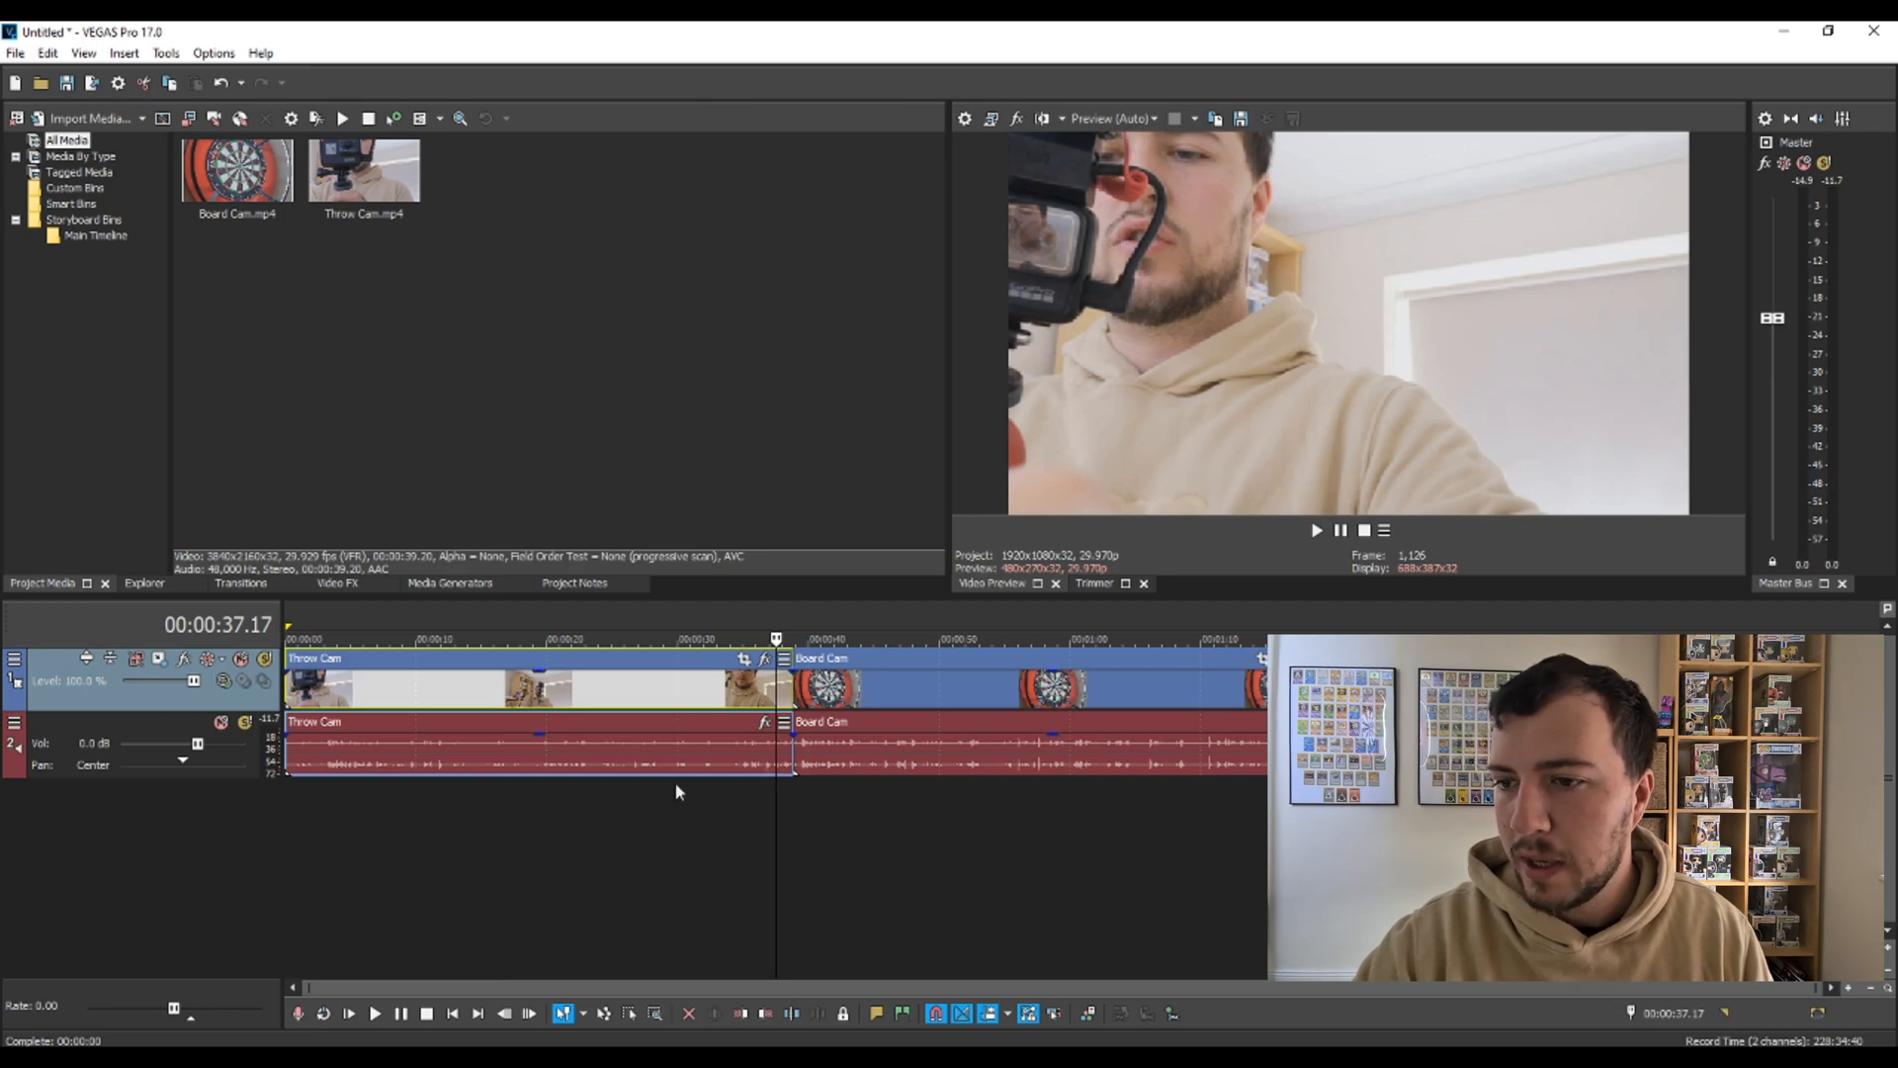
# Insert a new audio track and a new video track, placing the video track directly below the existing audio track.
pyautogui.rightClick(182, 862)
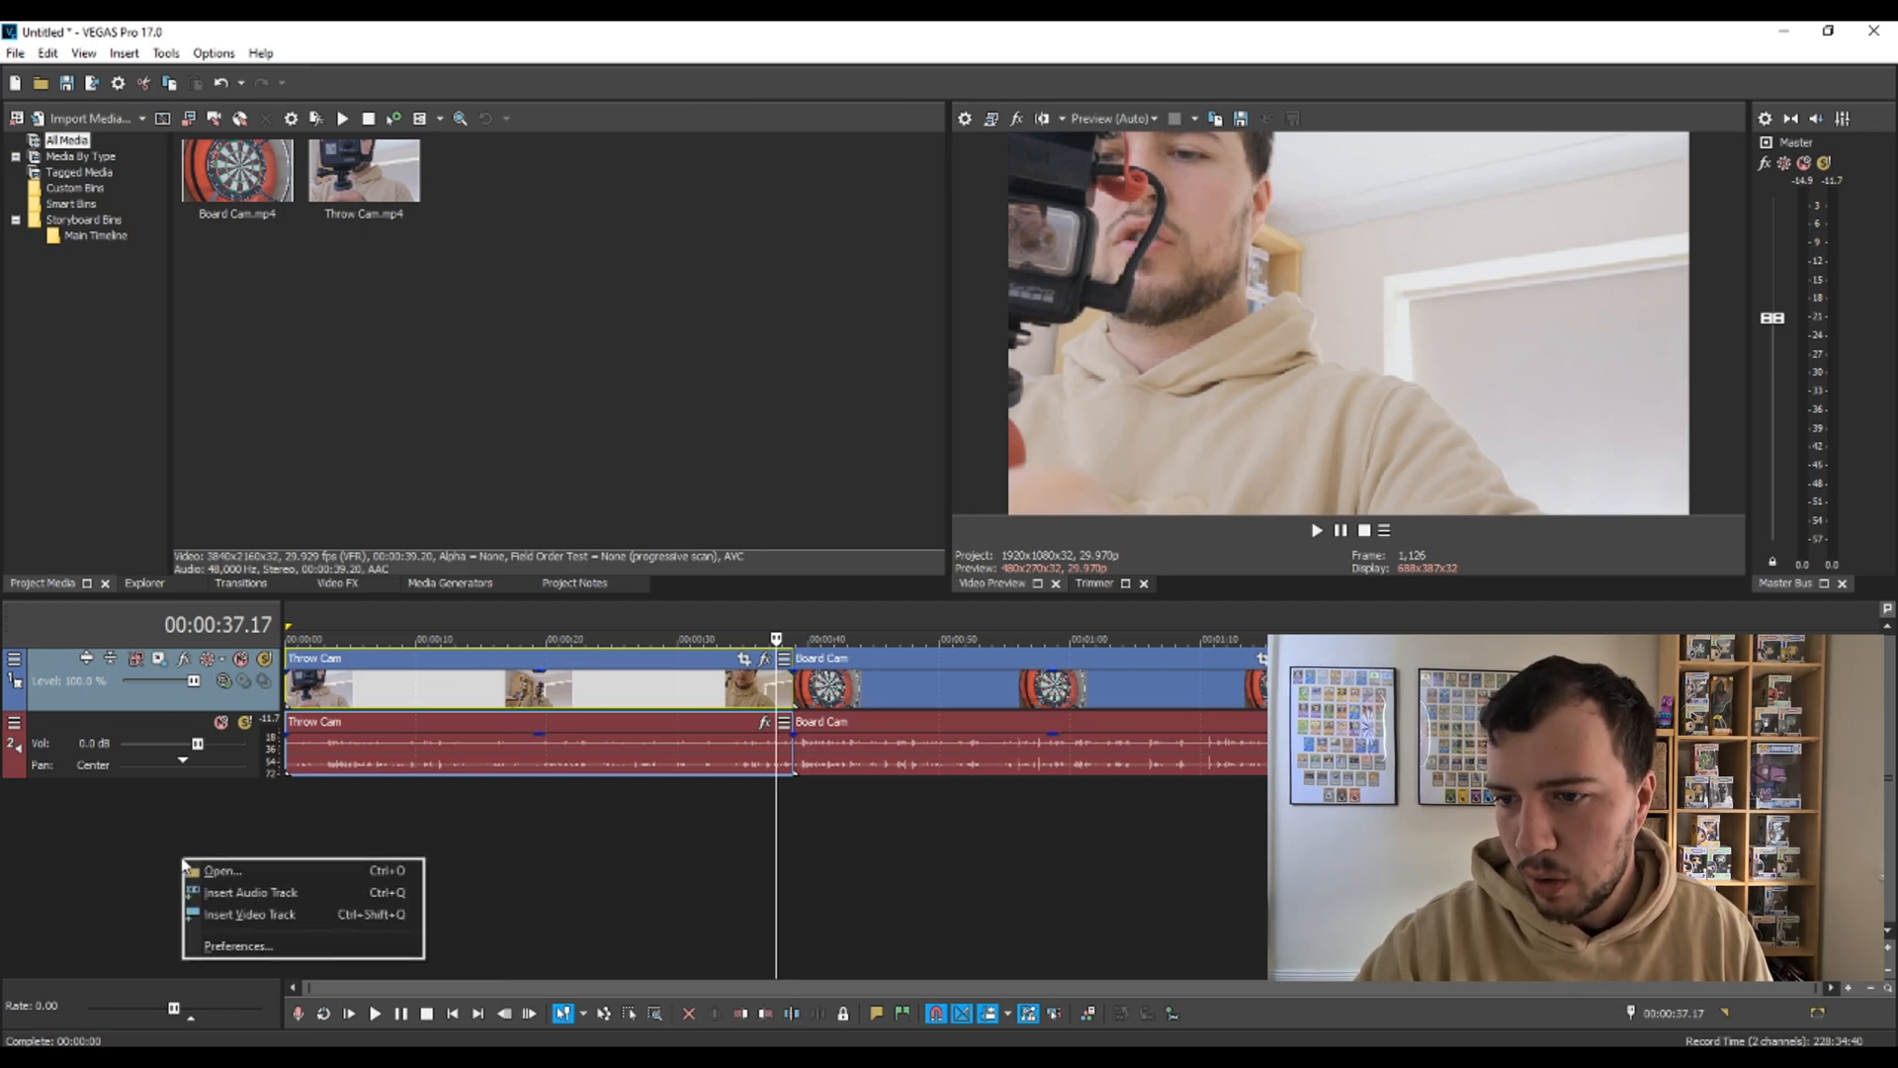
pyautogui.click(232, 892)
pyautogui.rightClick(194, 874)
pyautogui.click(230, 930)
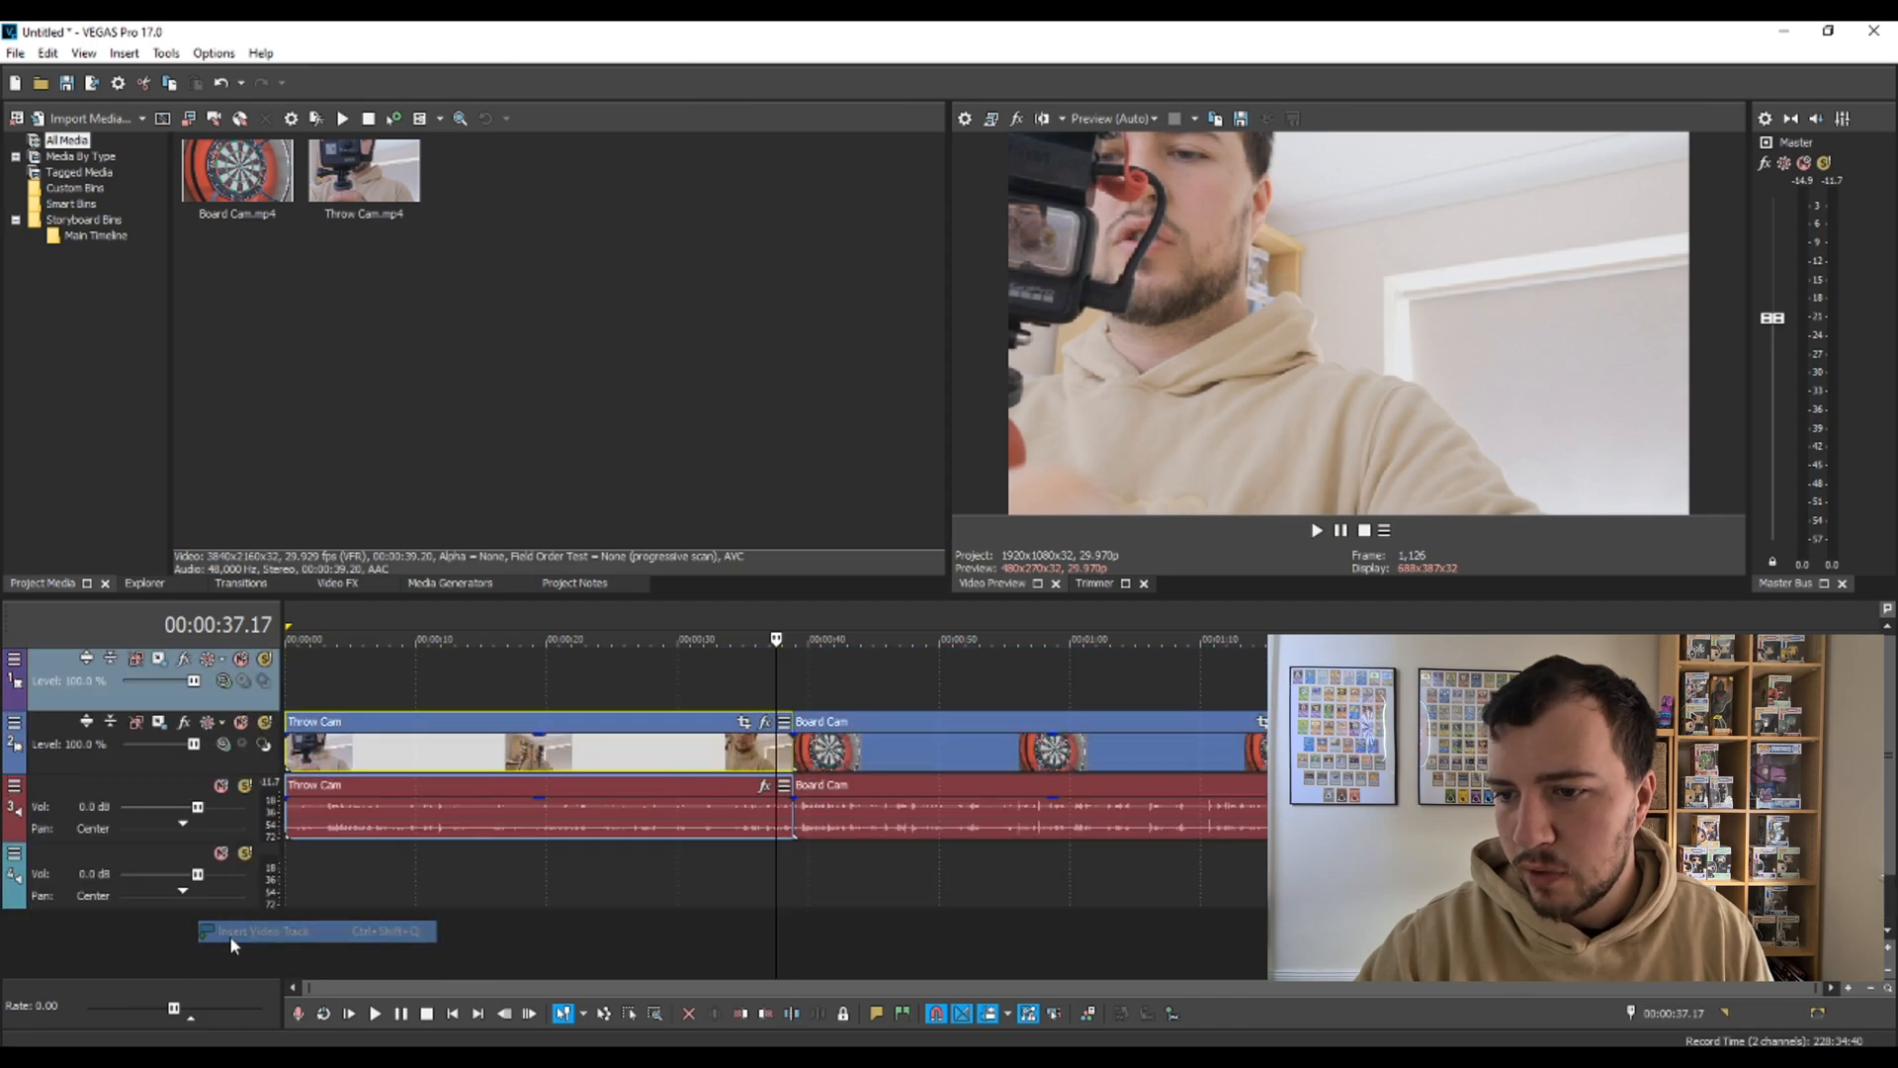
pyautogui.moveTo(157, 665); pyautogui.dragTo(111, 732)
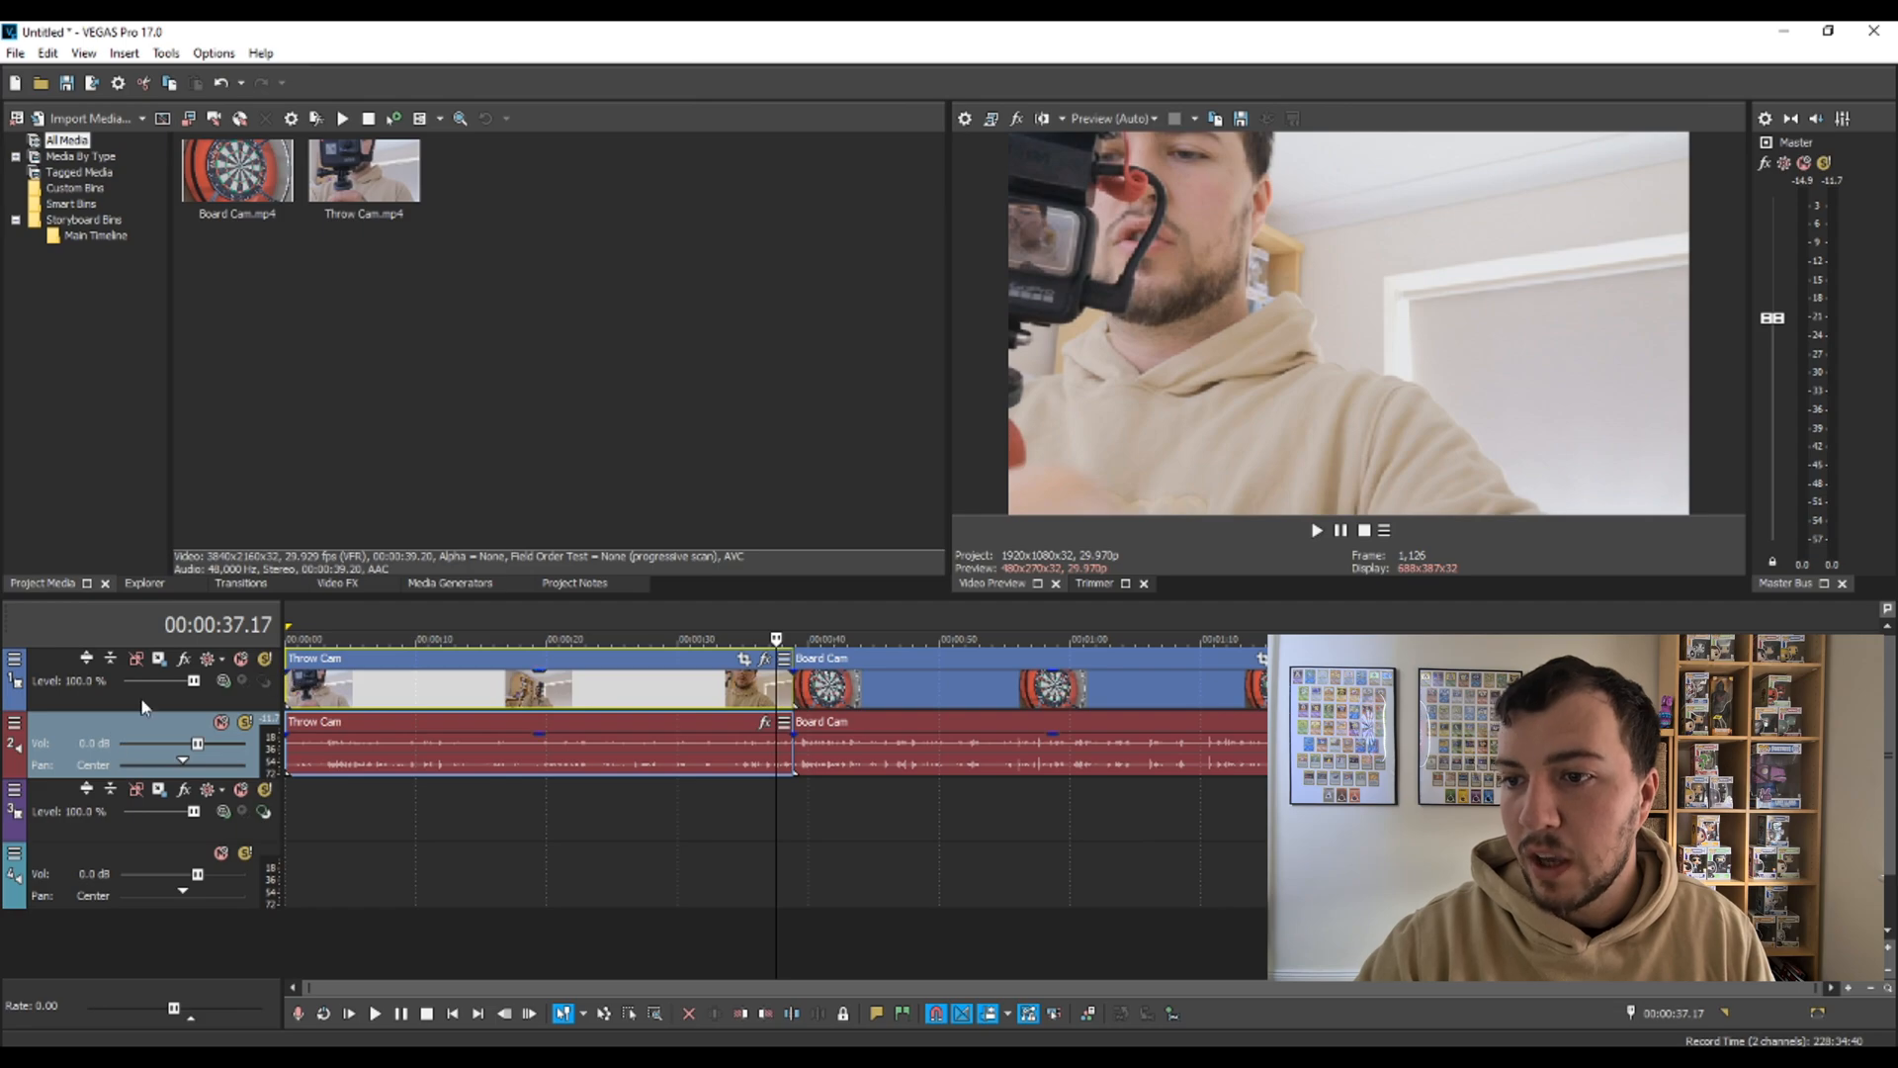
# Move the Board Cam video and audio onto the two empty tracks, starting just under 3 seconds beneath the Throw Cam clip.
pyautogui.click(396, 684)
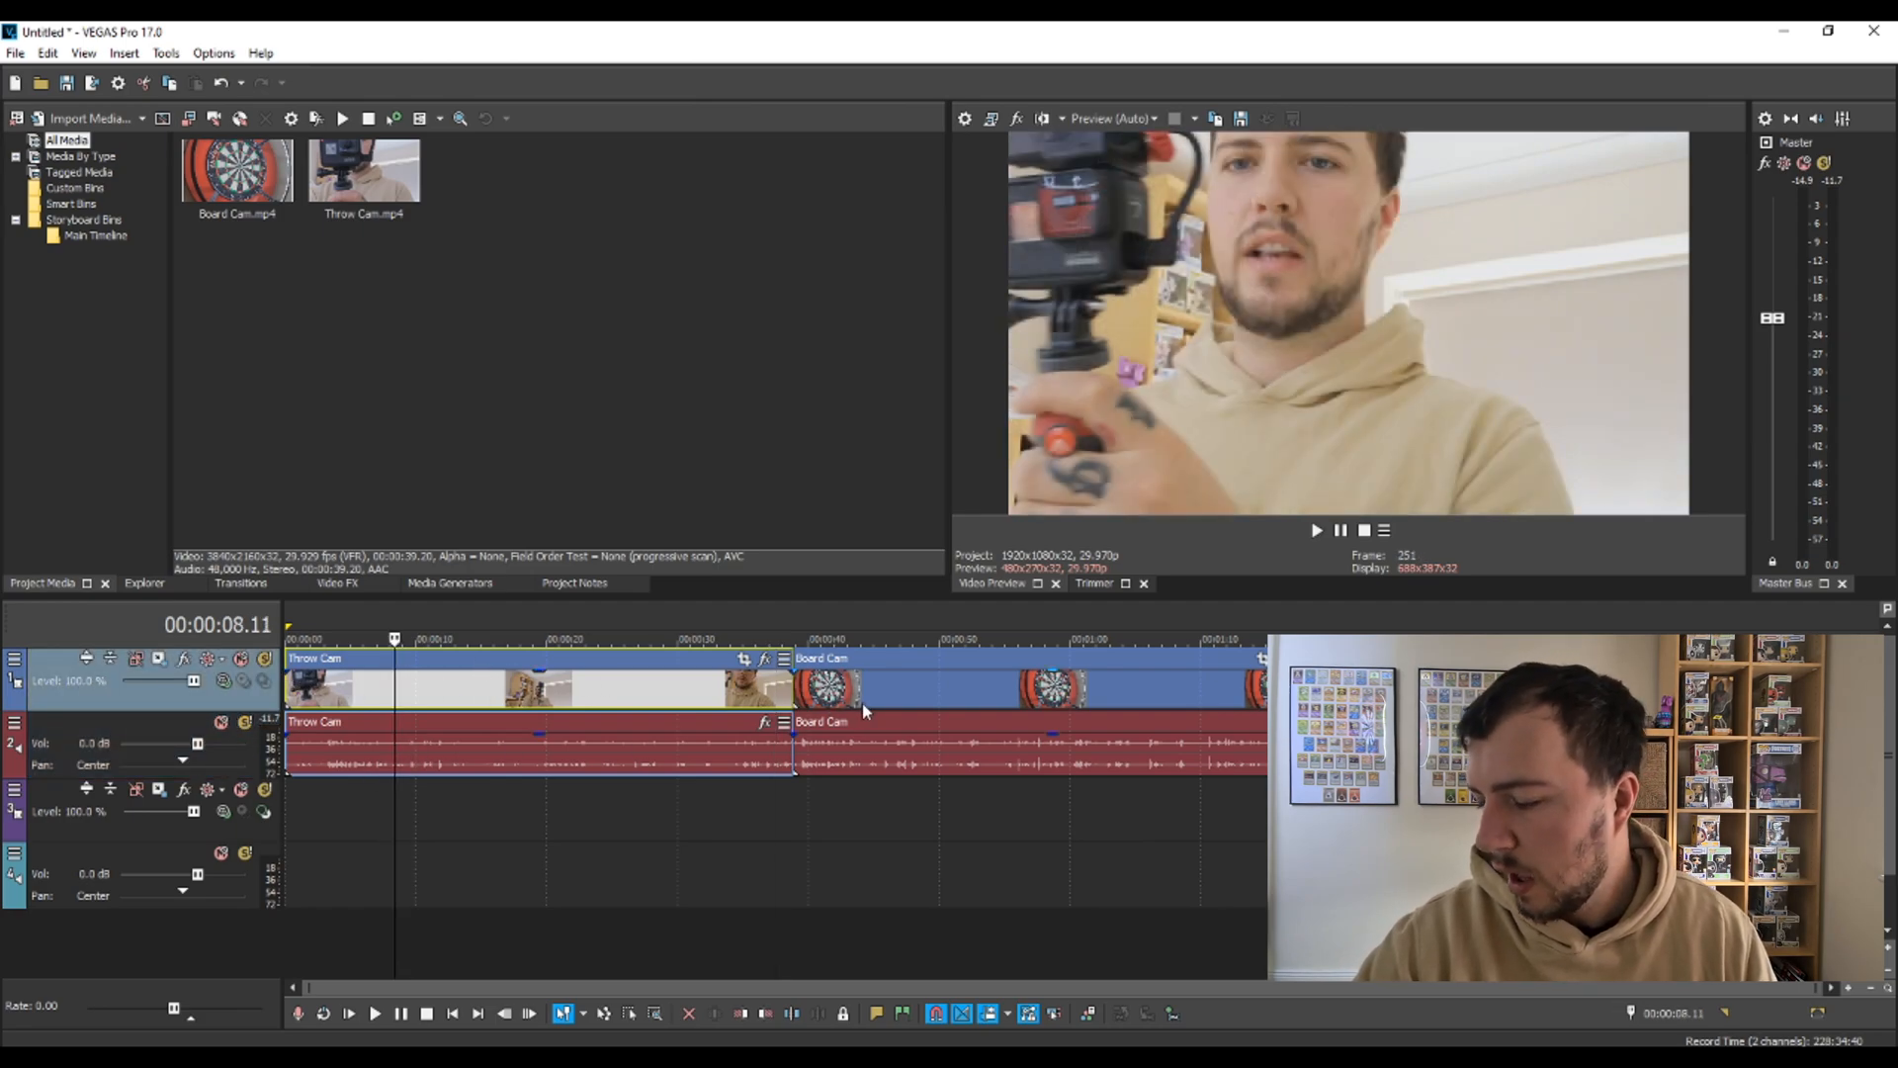
pyautogui.moveTo(866, 690); pyautogui.dragTo(881, 816)
pyautogui.moveTo(854, 753); pyautogui.dragTo(859, 874)
pyautogui.moveTo(839, 808); pyautogui.dragTo(270, 806)
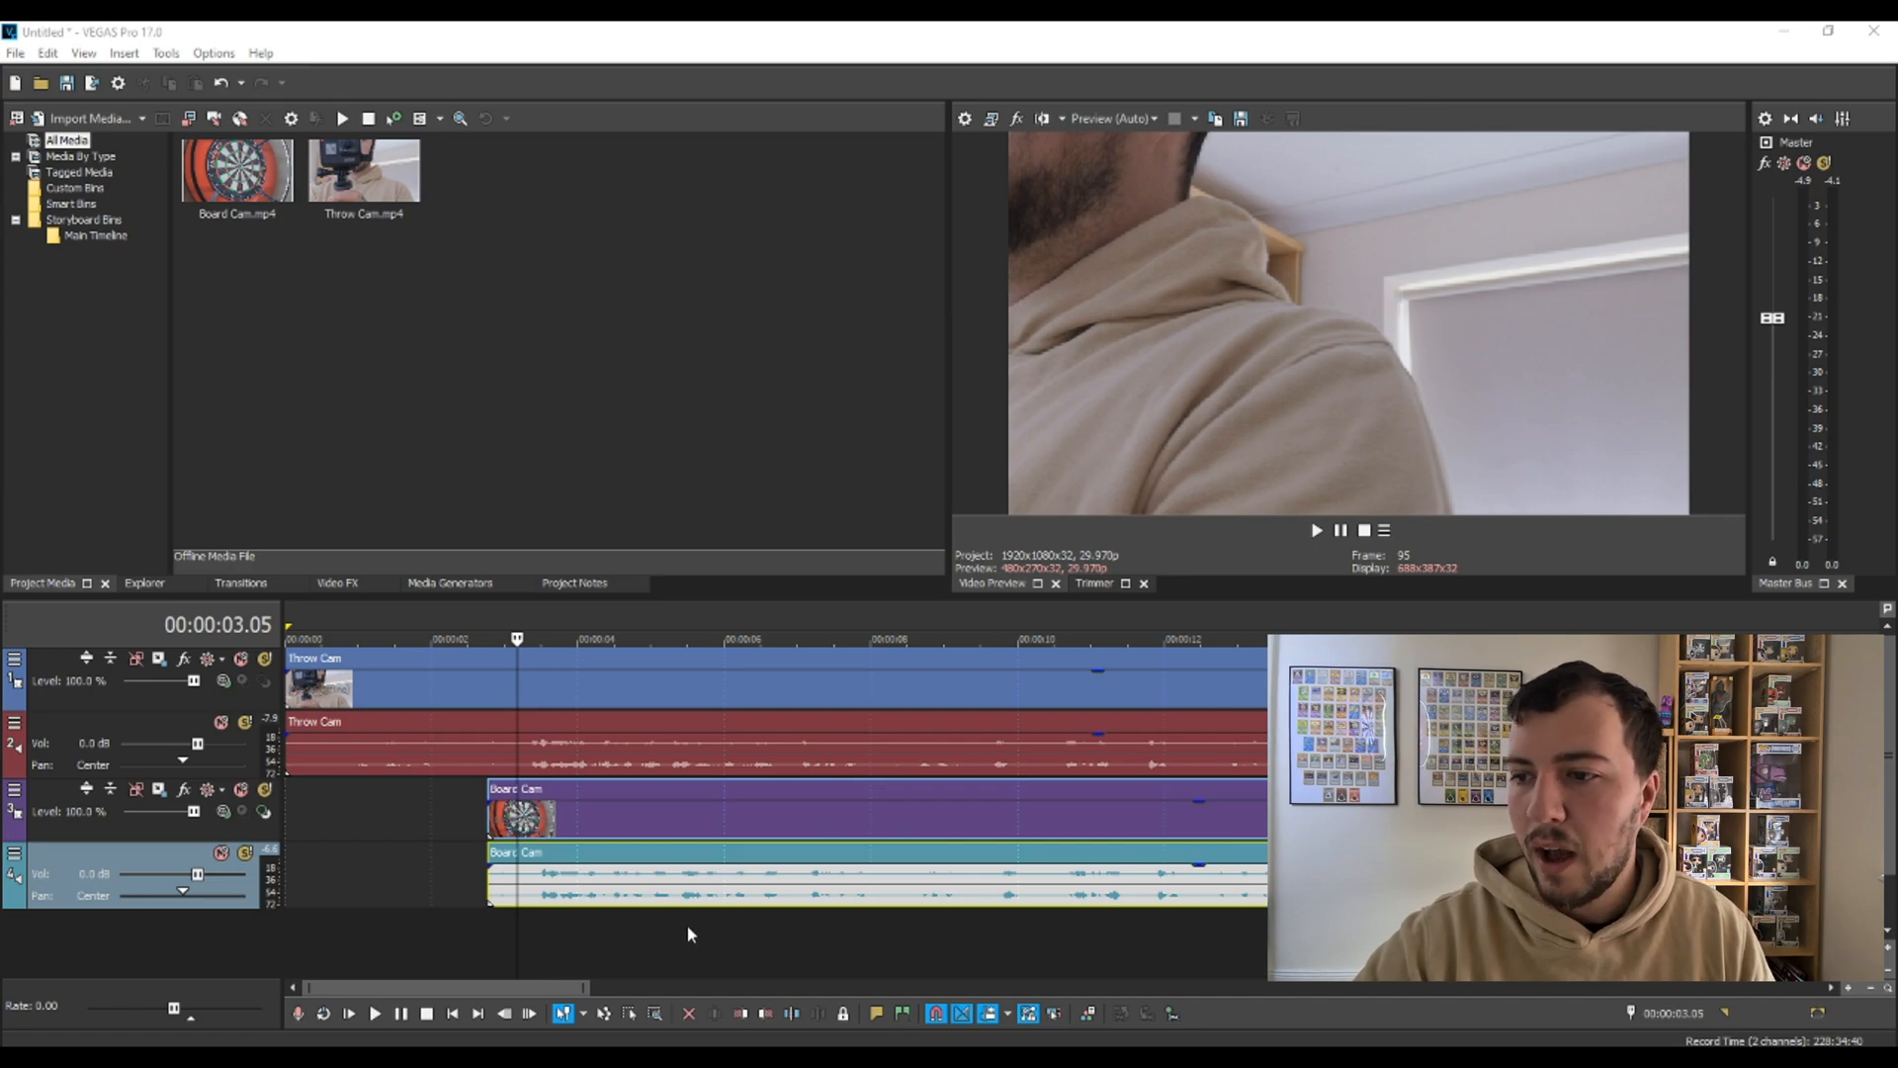
# Place the Board Cam audio track directly under the Throw Cam audio and shift the Board Cam clip until their waveforms line up.
pyautogui.click(534, 820)
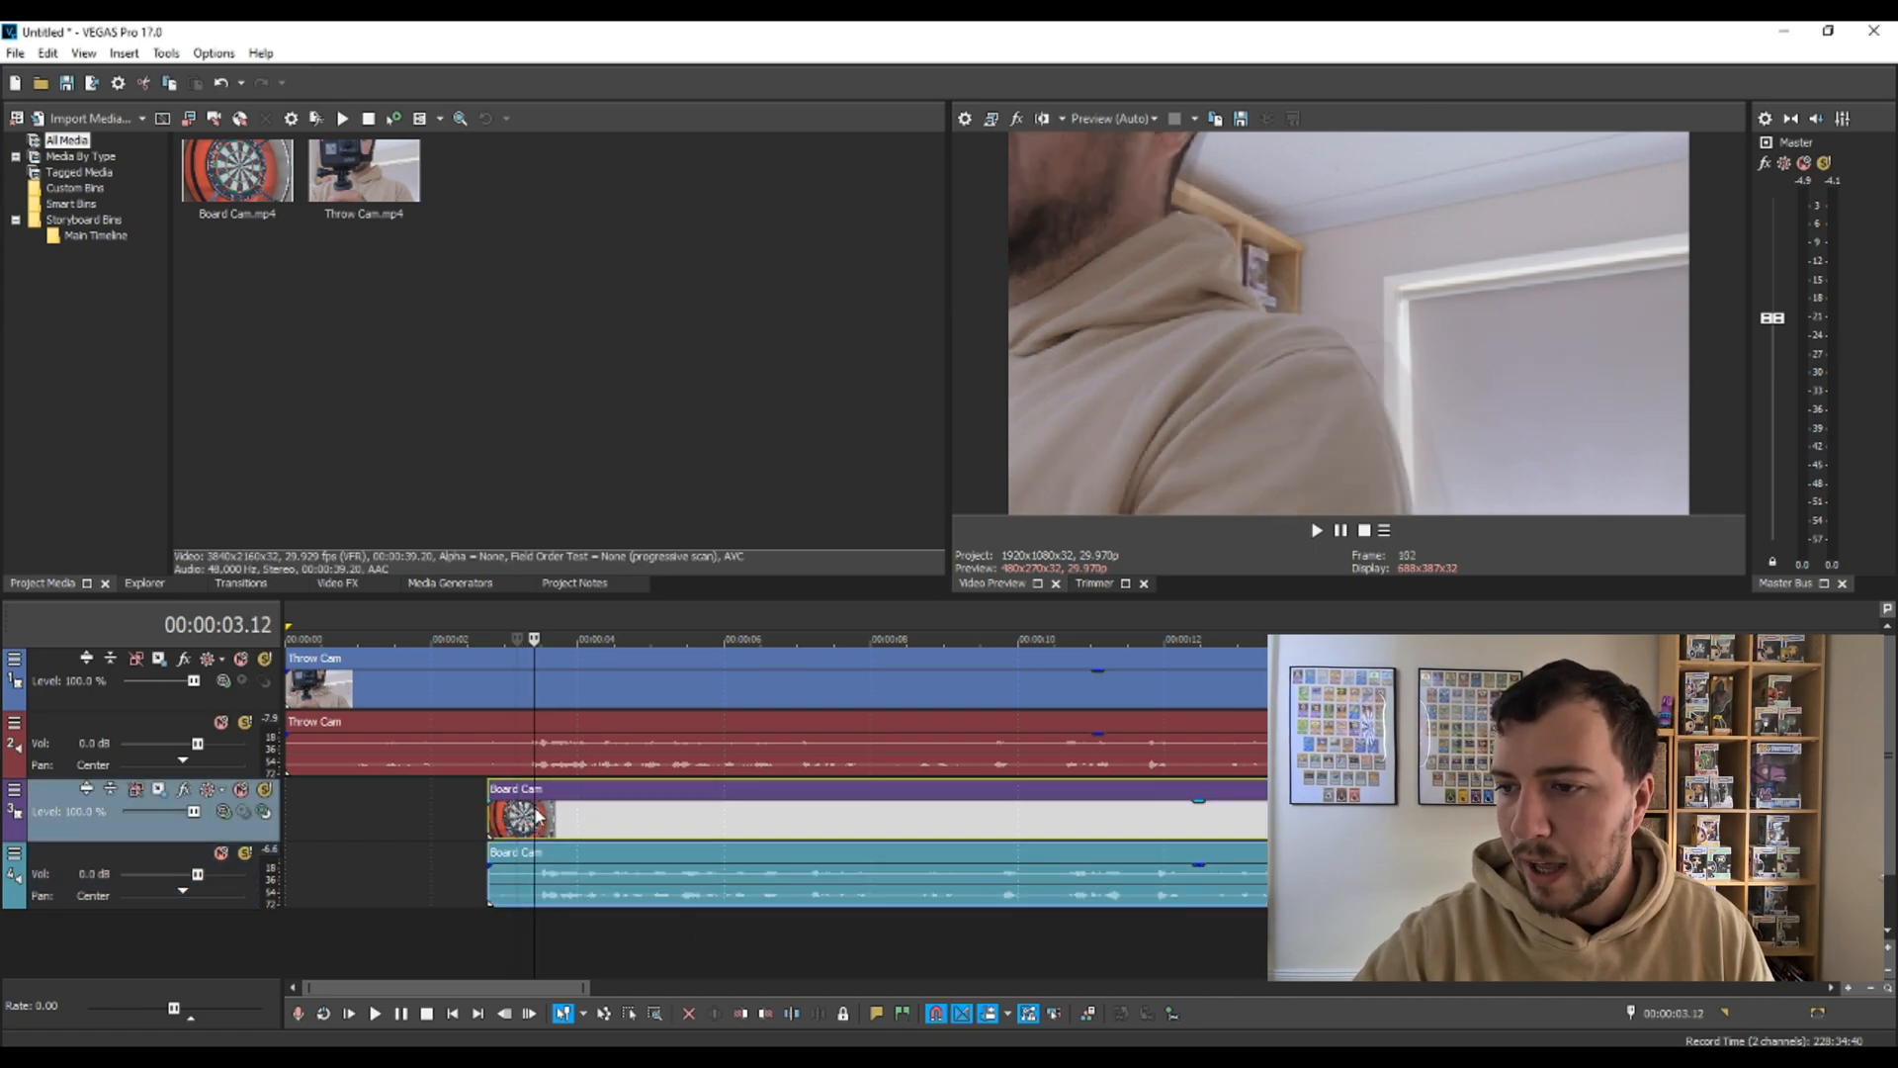
pyautogui.press('space')
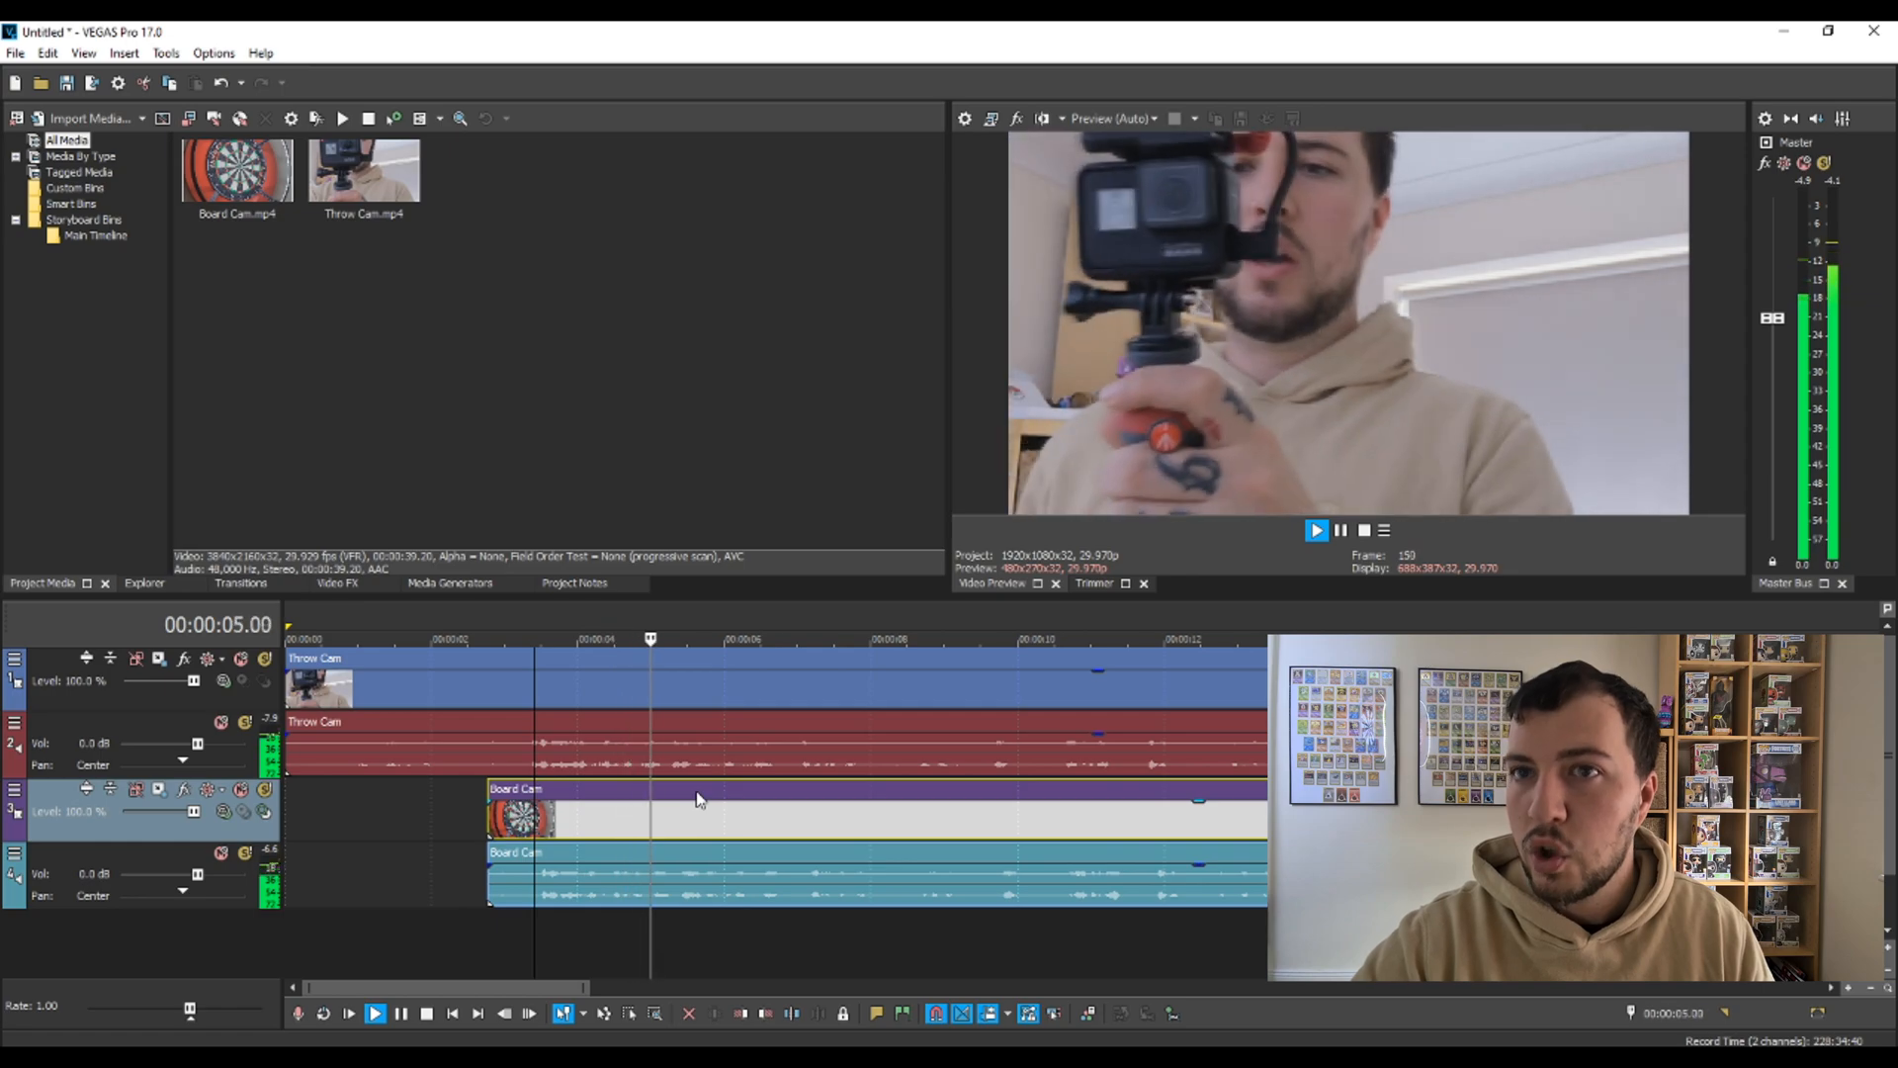
pyautogui.press('space')
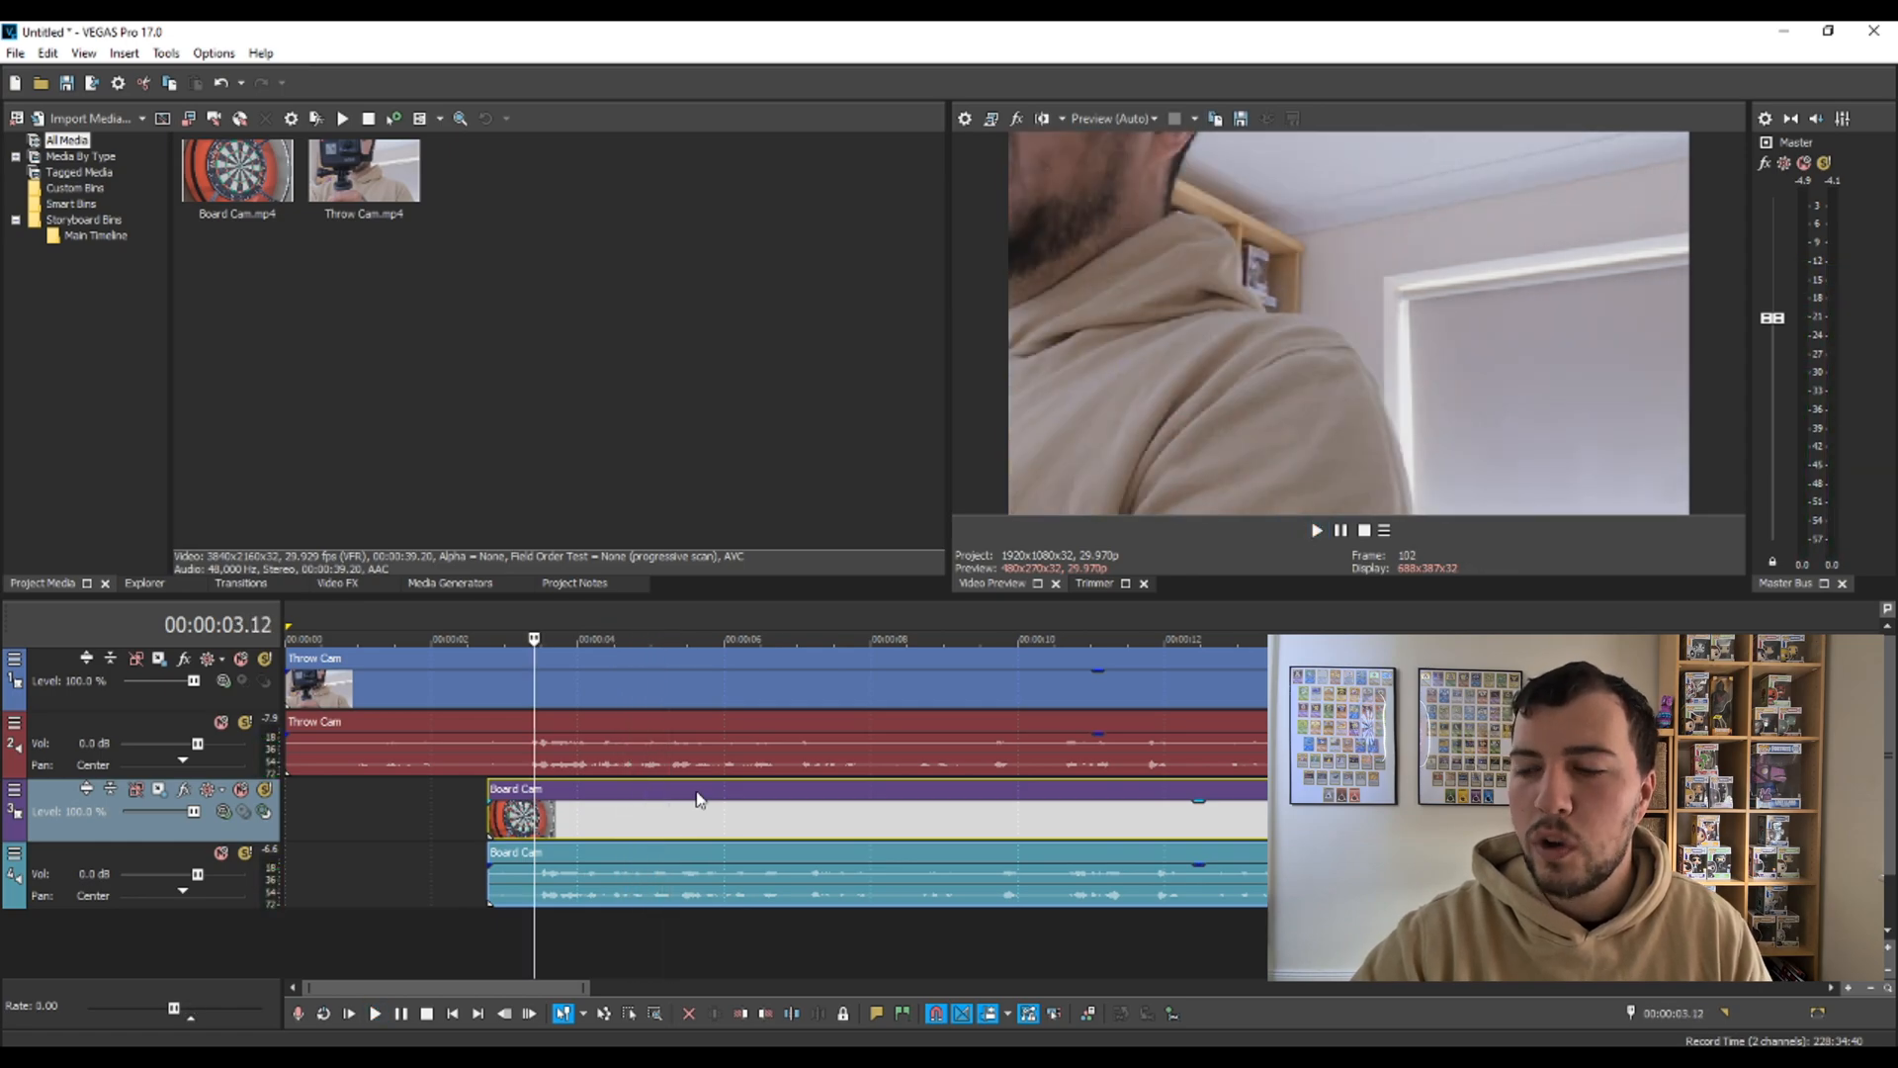
pyautogui.scroll(3, 561, 872)
pyautogui.moveTo(50, 888); pyautogui.dragTo(48, 805)
pyautogui.scroll(4, 1066, 865)
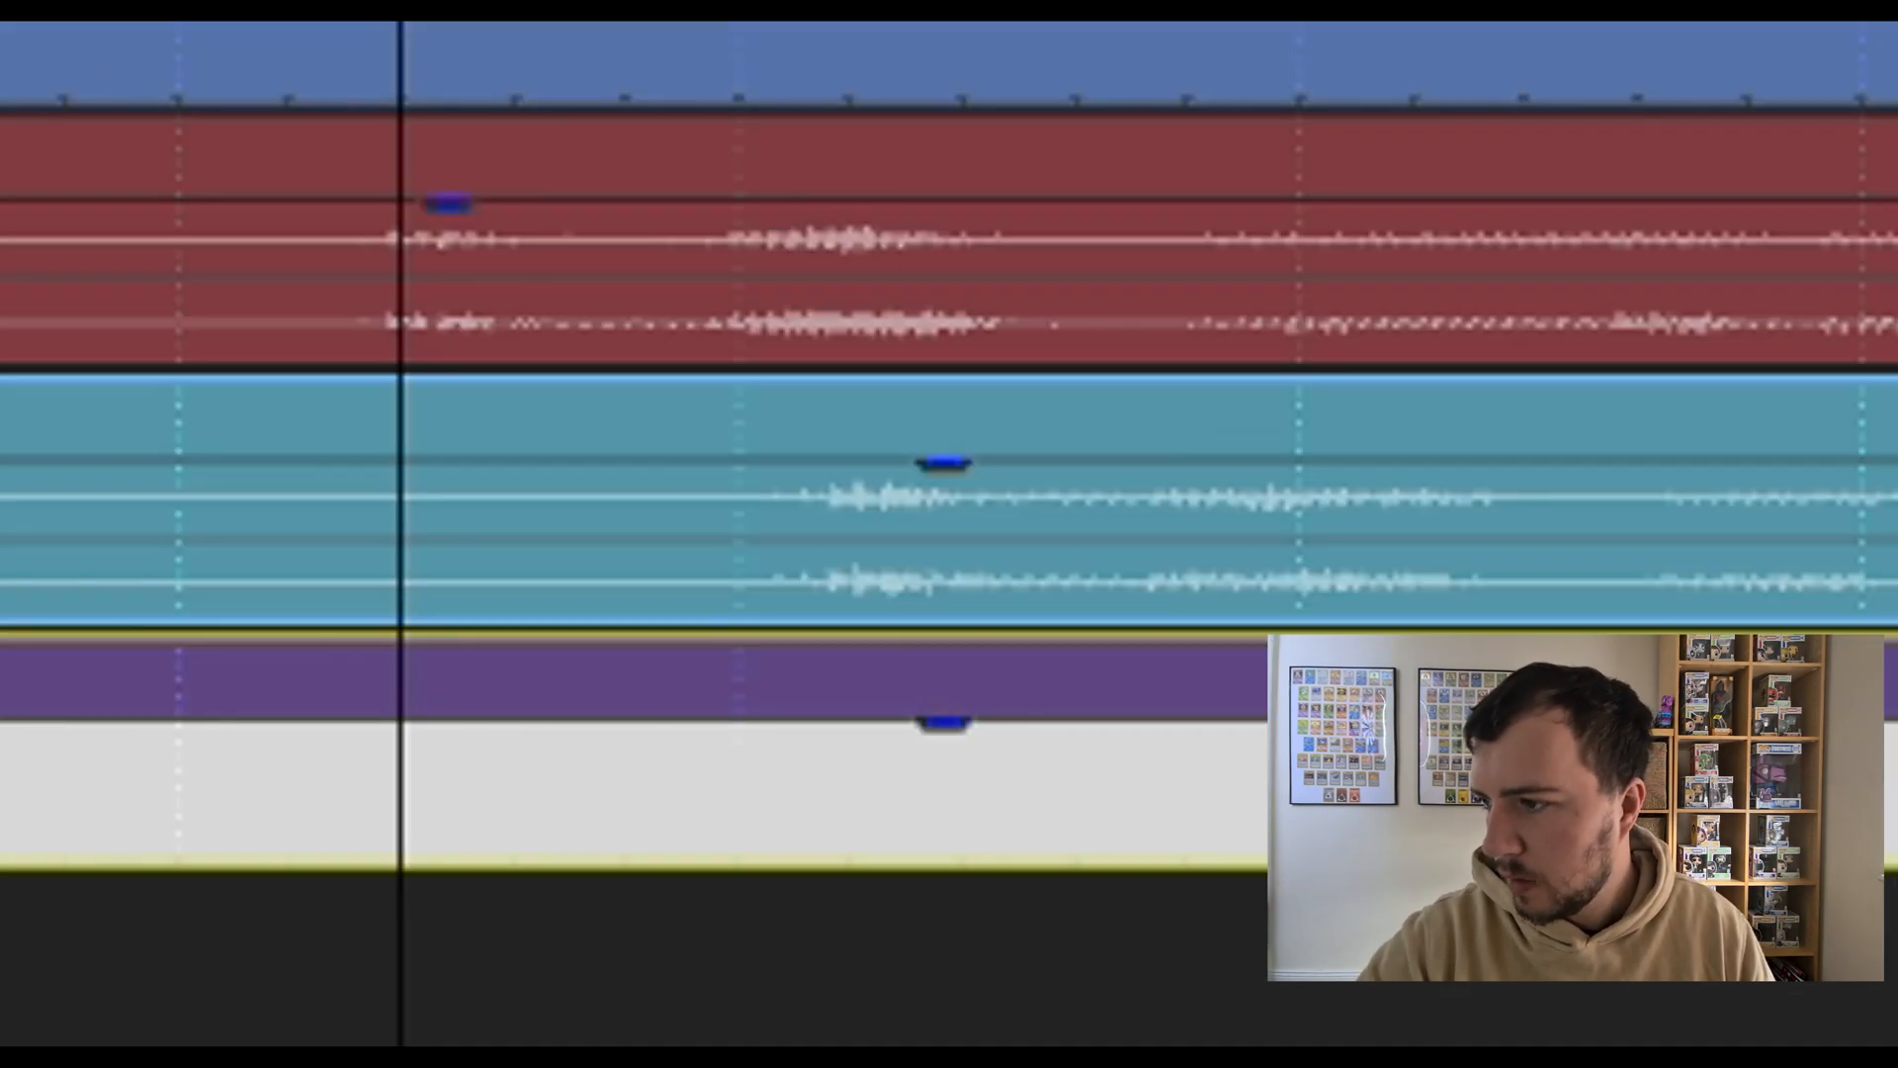
pyautogui.moveTo(847, 564); pyautogui.dragTo(381, 569)
pyautogui.click(2, 598)
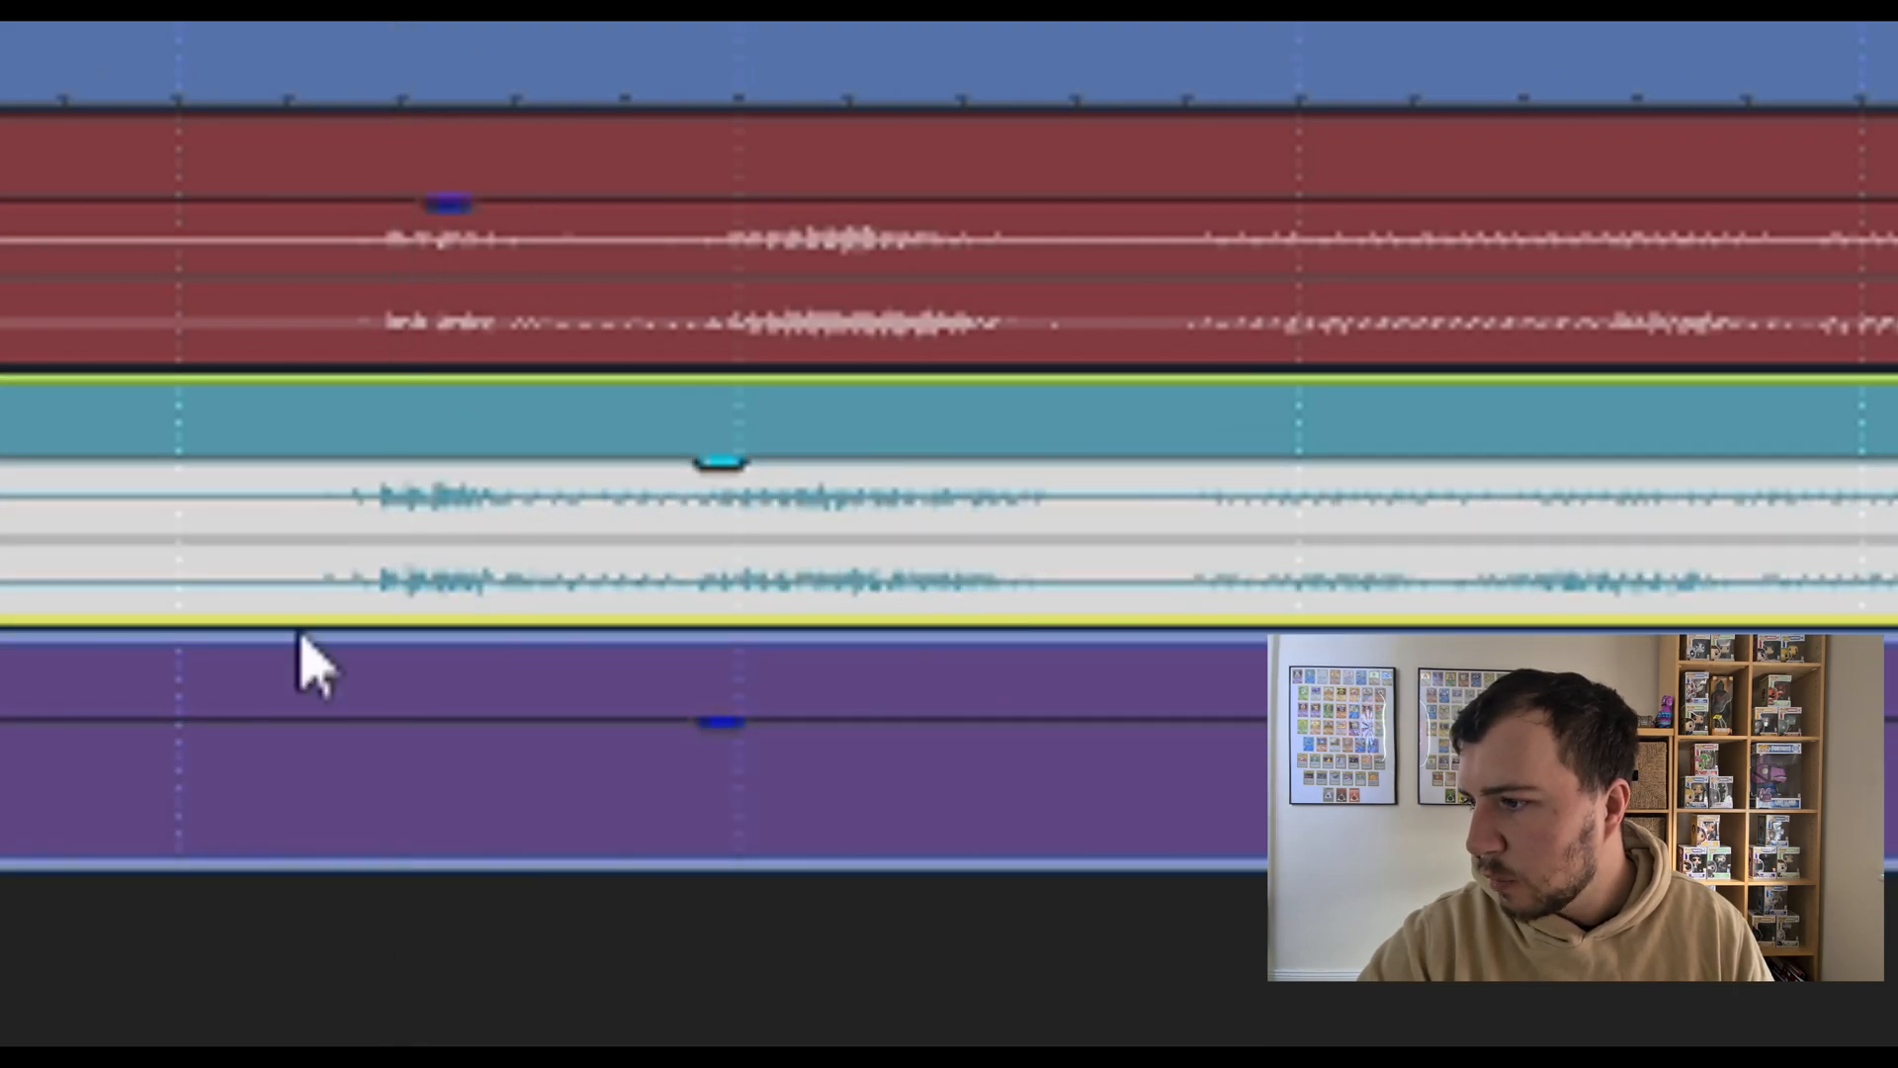
pyautogui.scroll(-1, 292, 630)
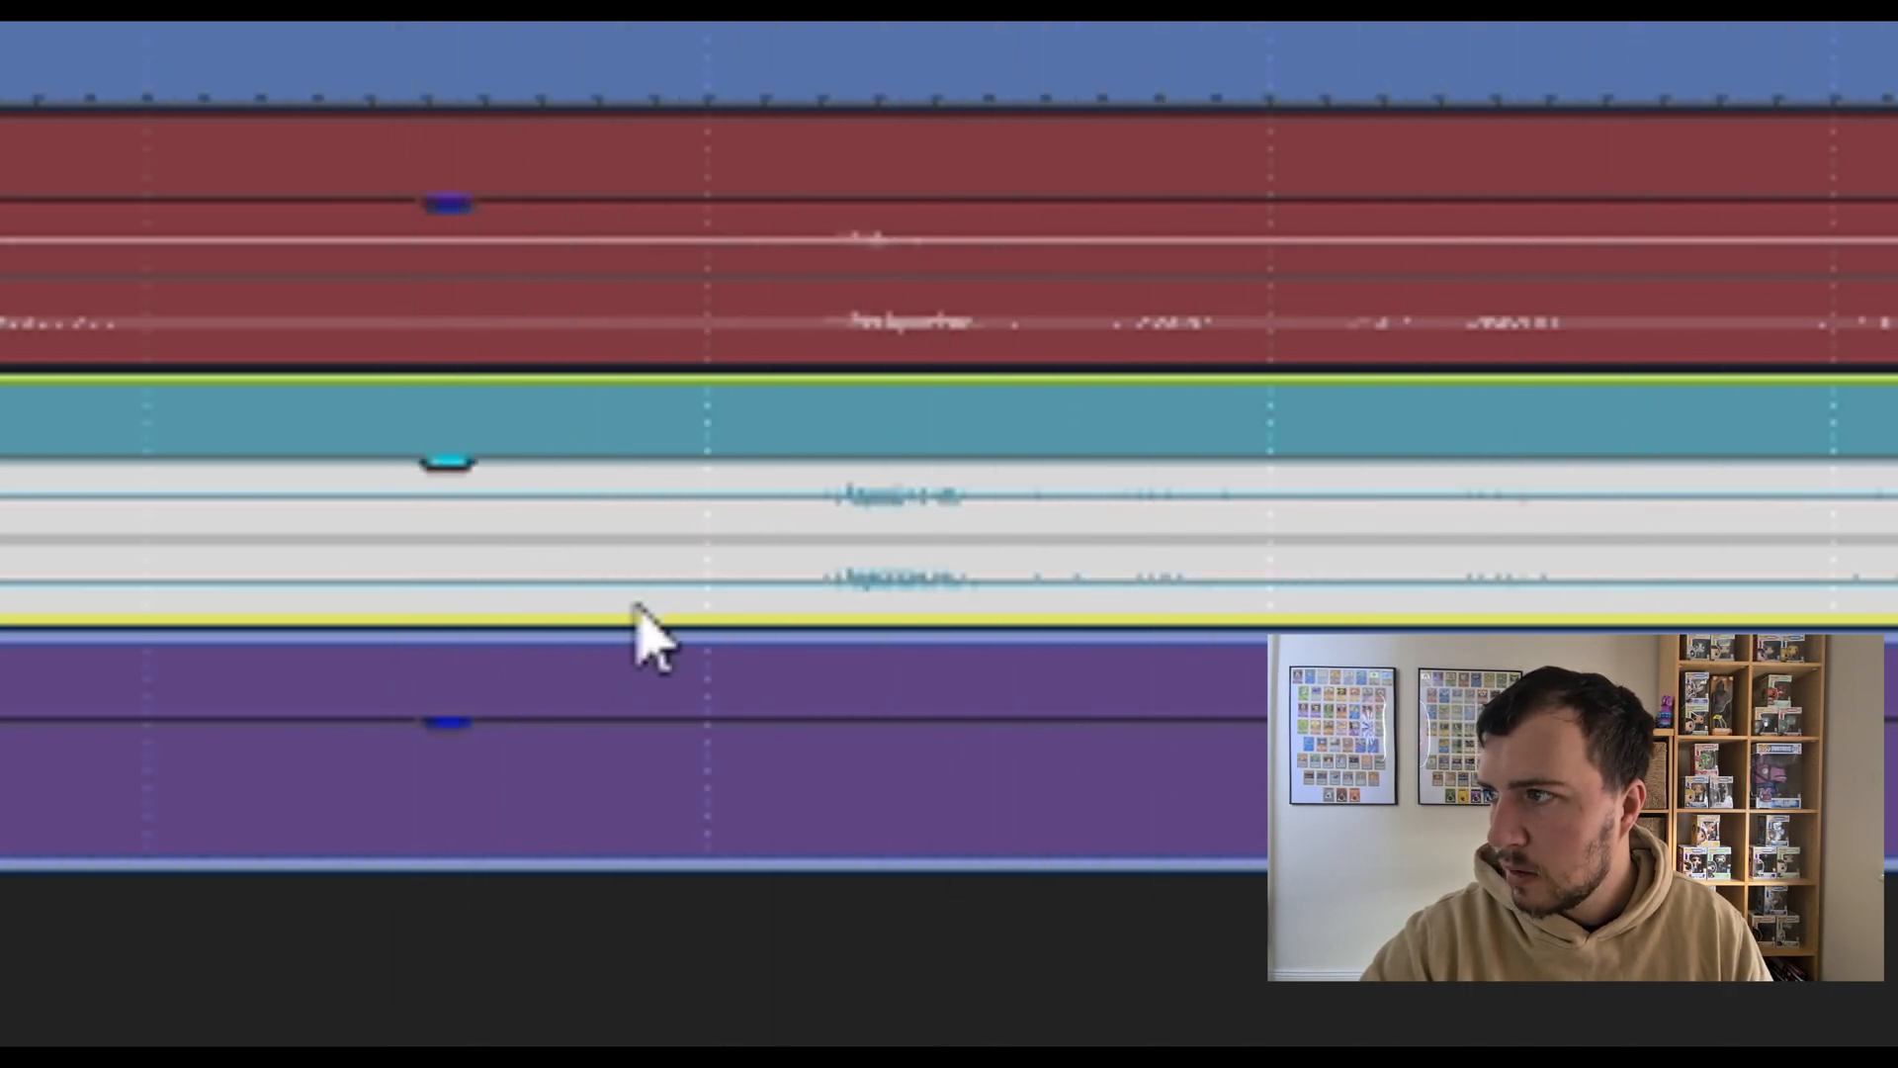
pyautogui.press('space')
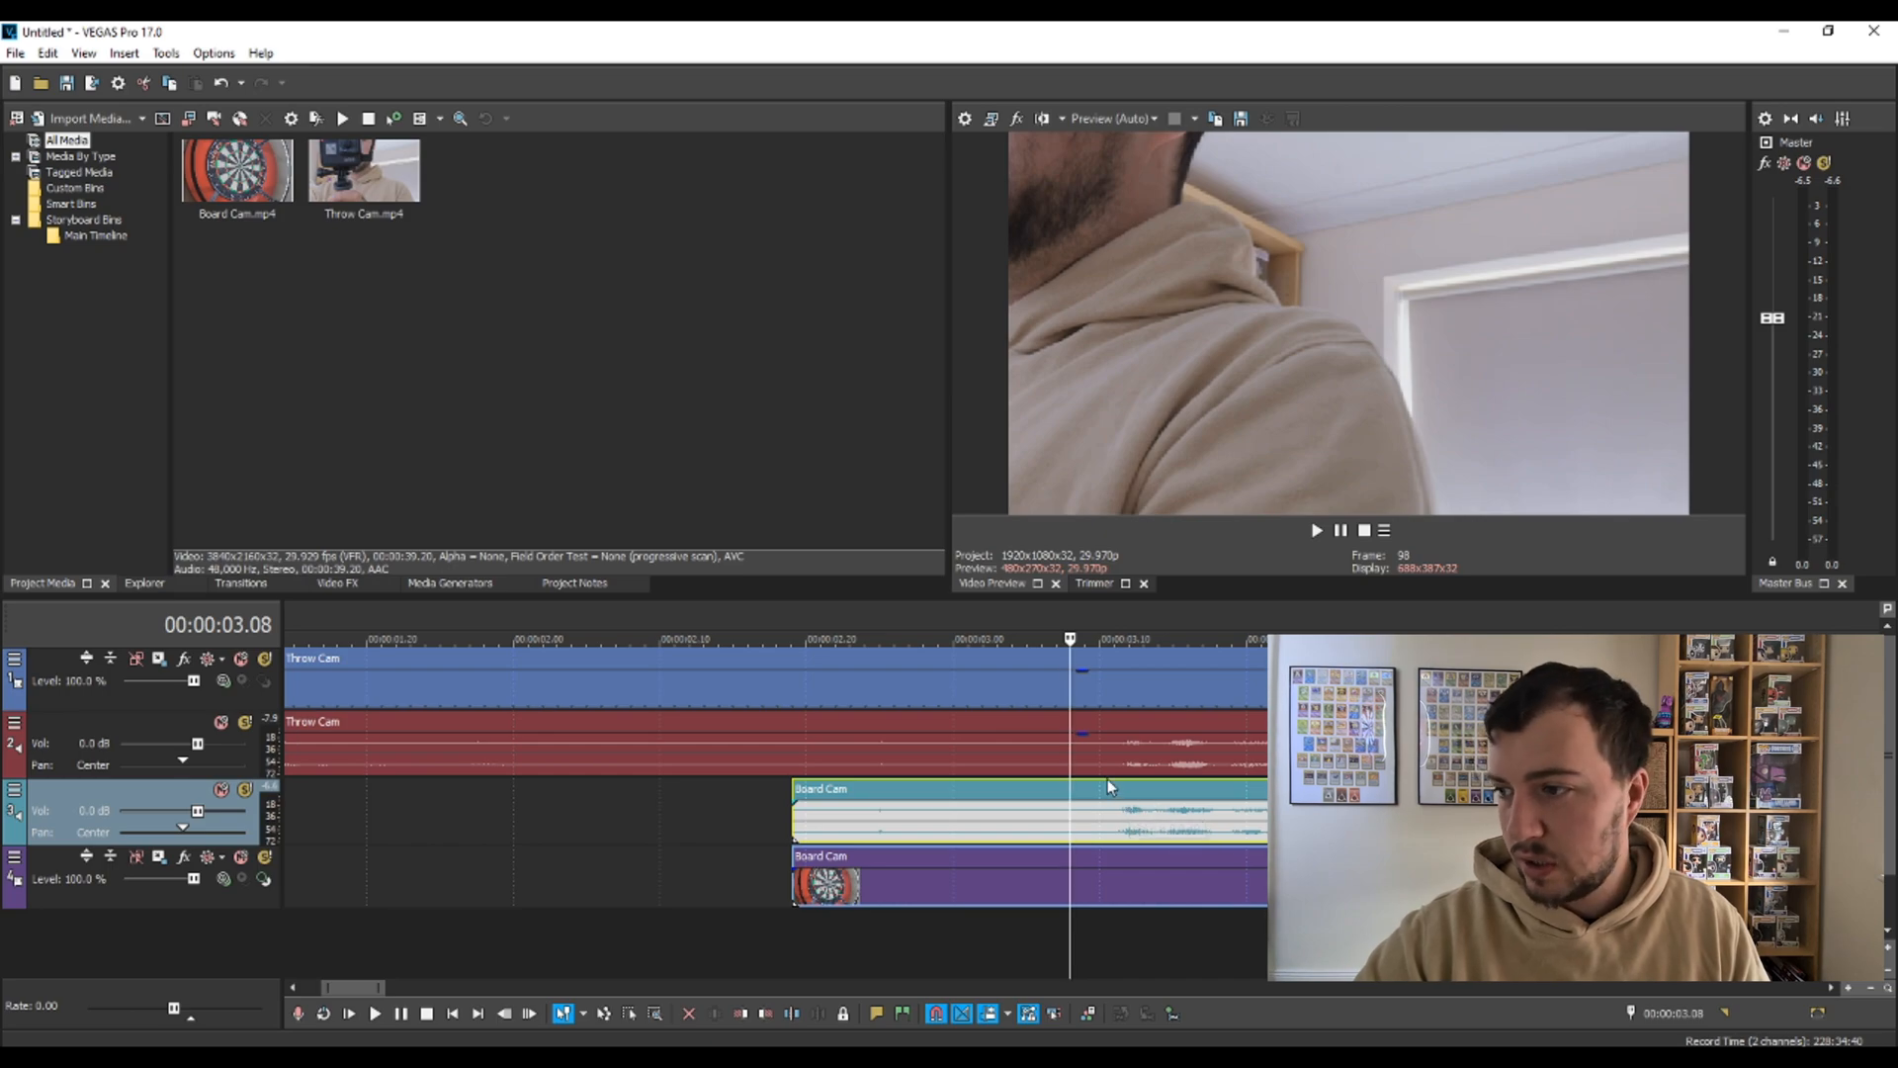
# Group the Throw Cam and Board Cam video and audio events together.
pyautogui.scroll(-10, 1109, 783)
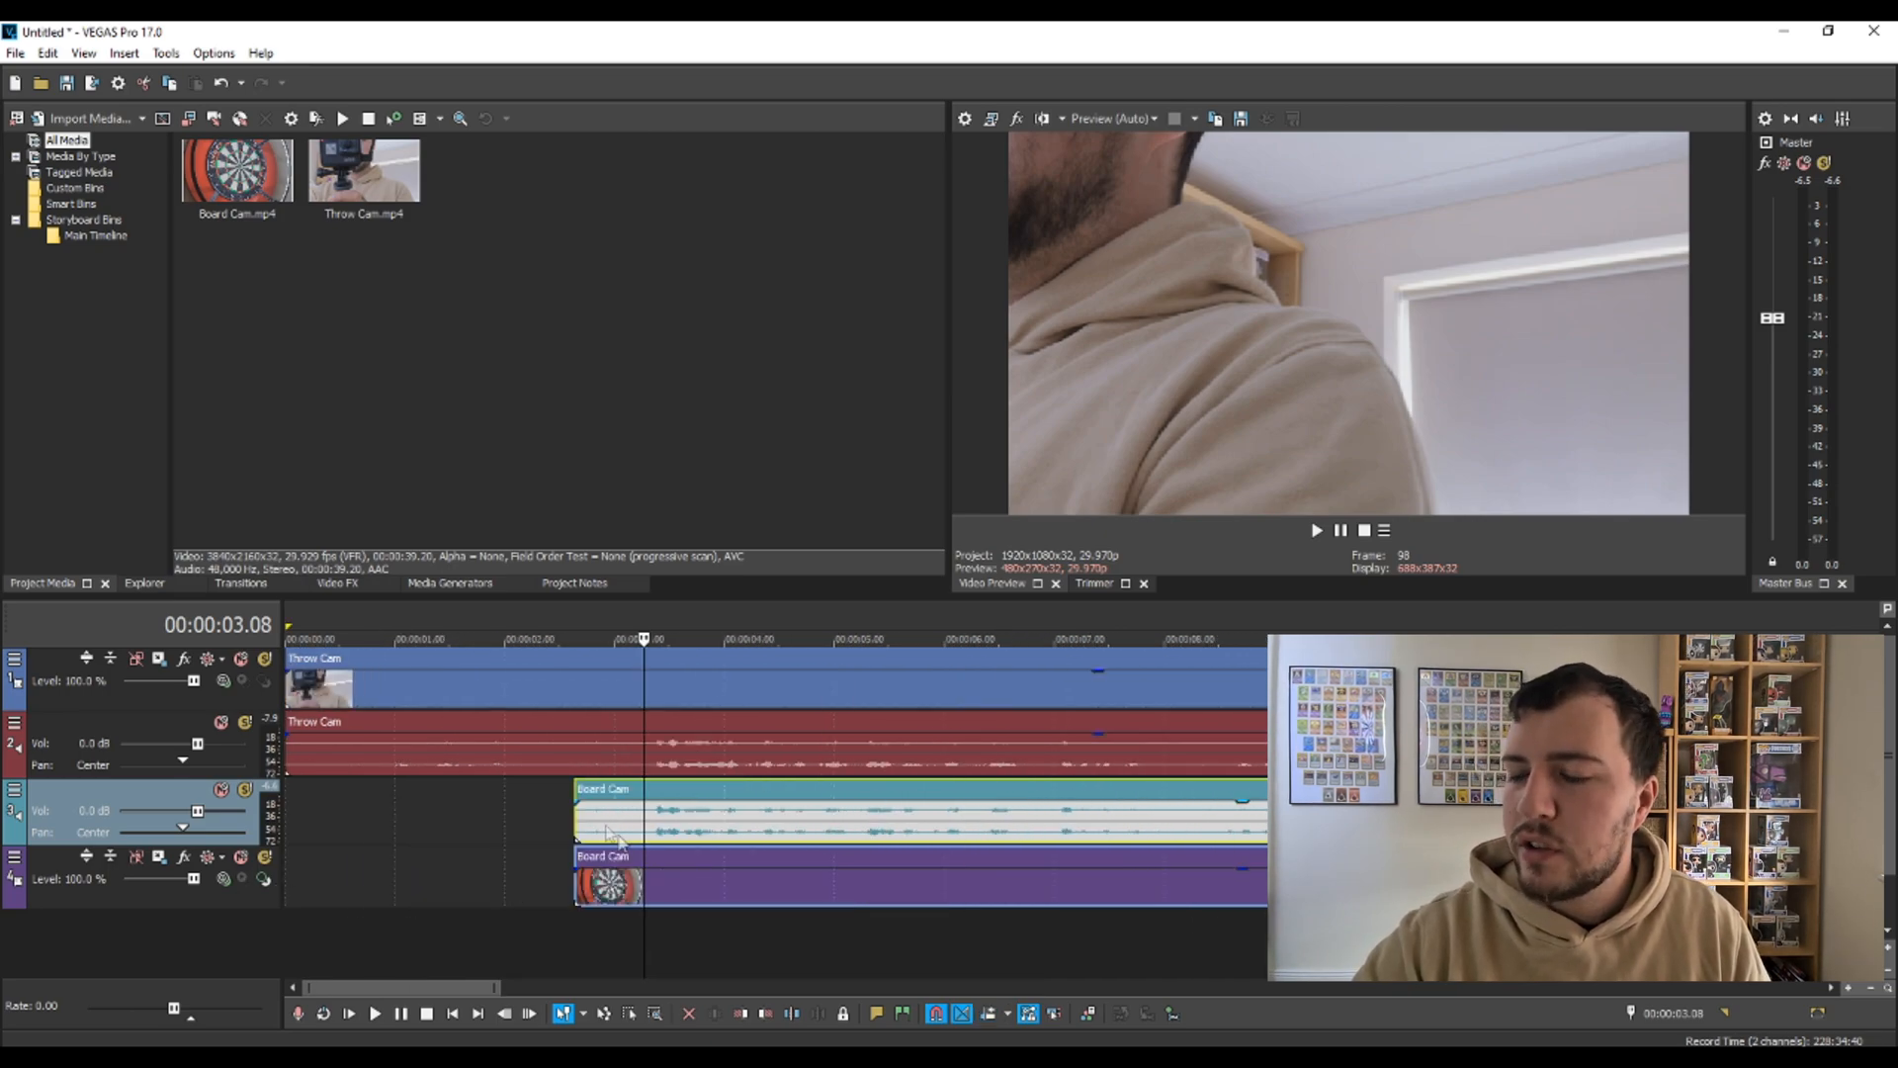
pyautogui.scroll(-10, 850, 791)
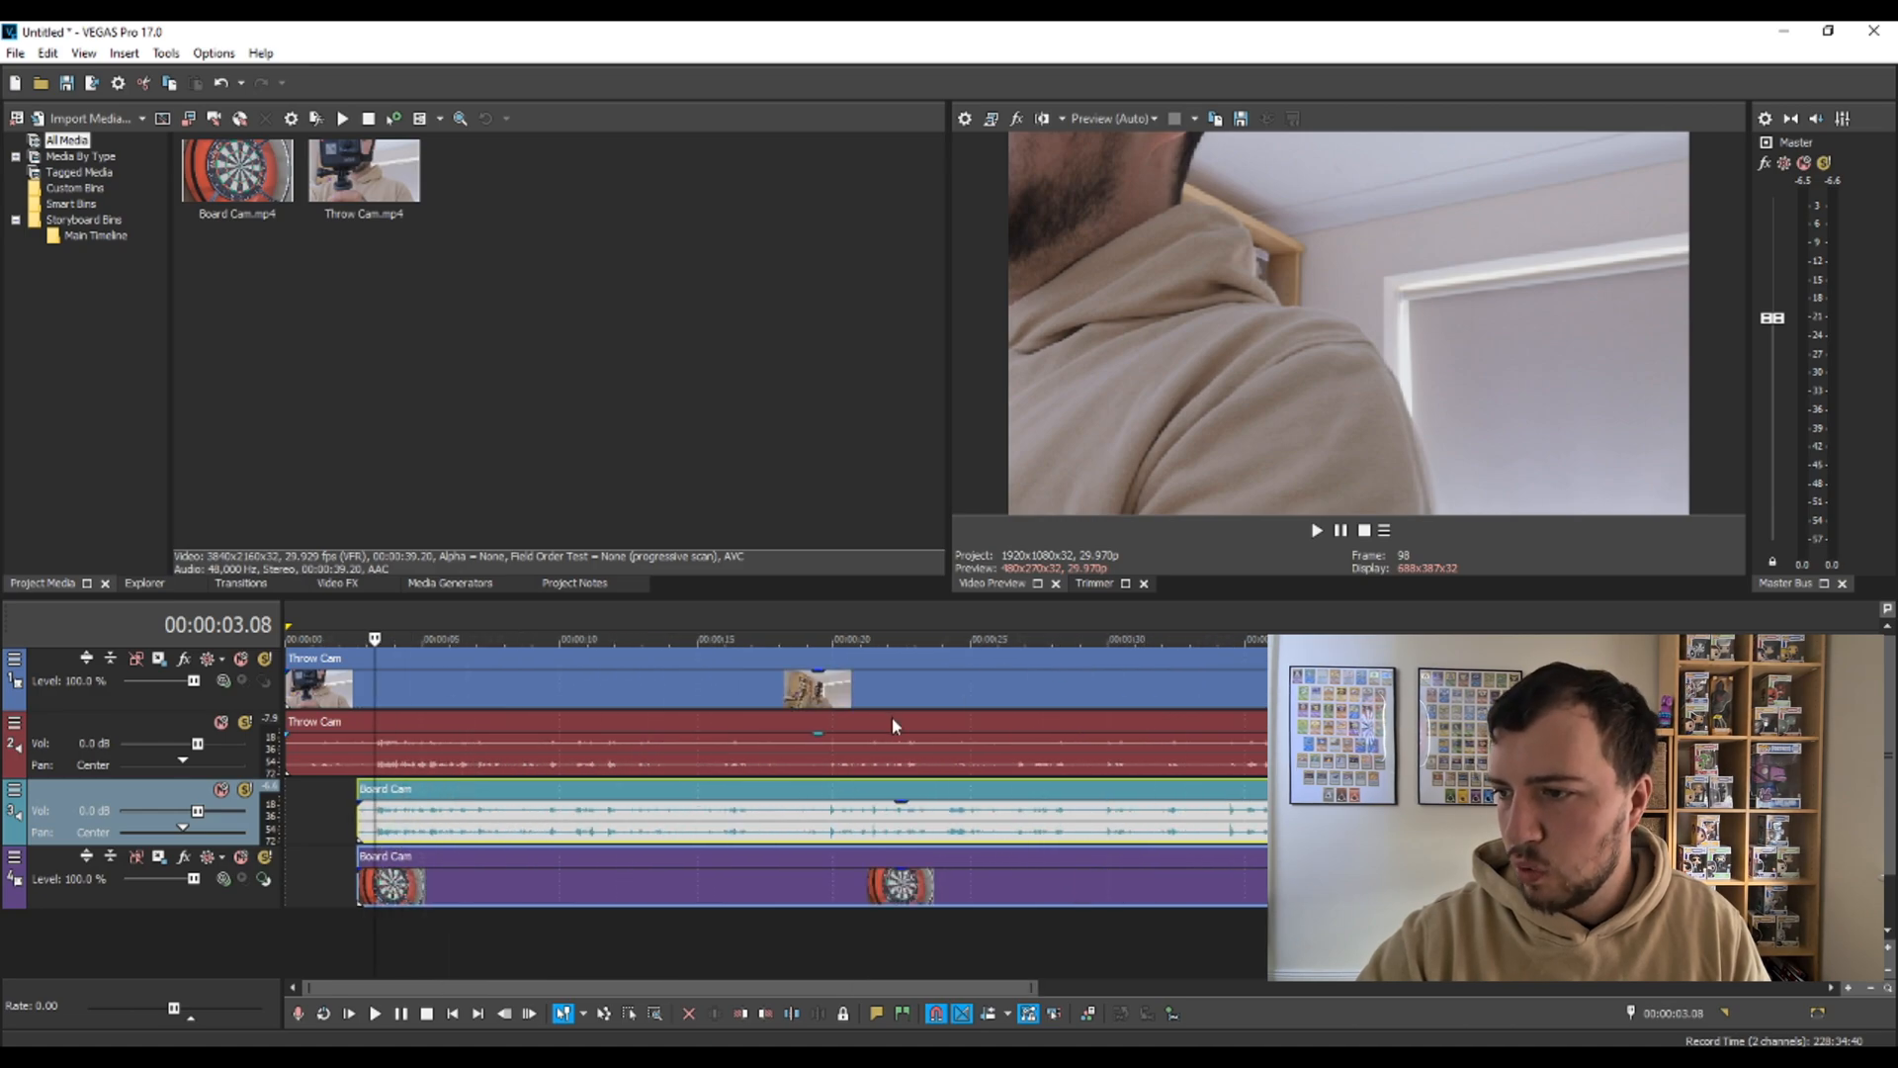
pyautogui.click(815, 692)
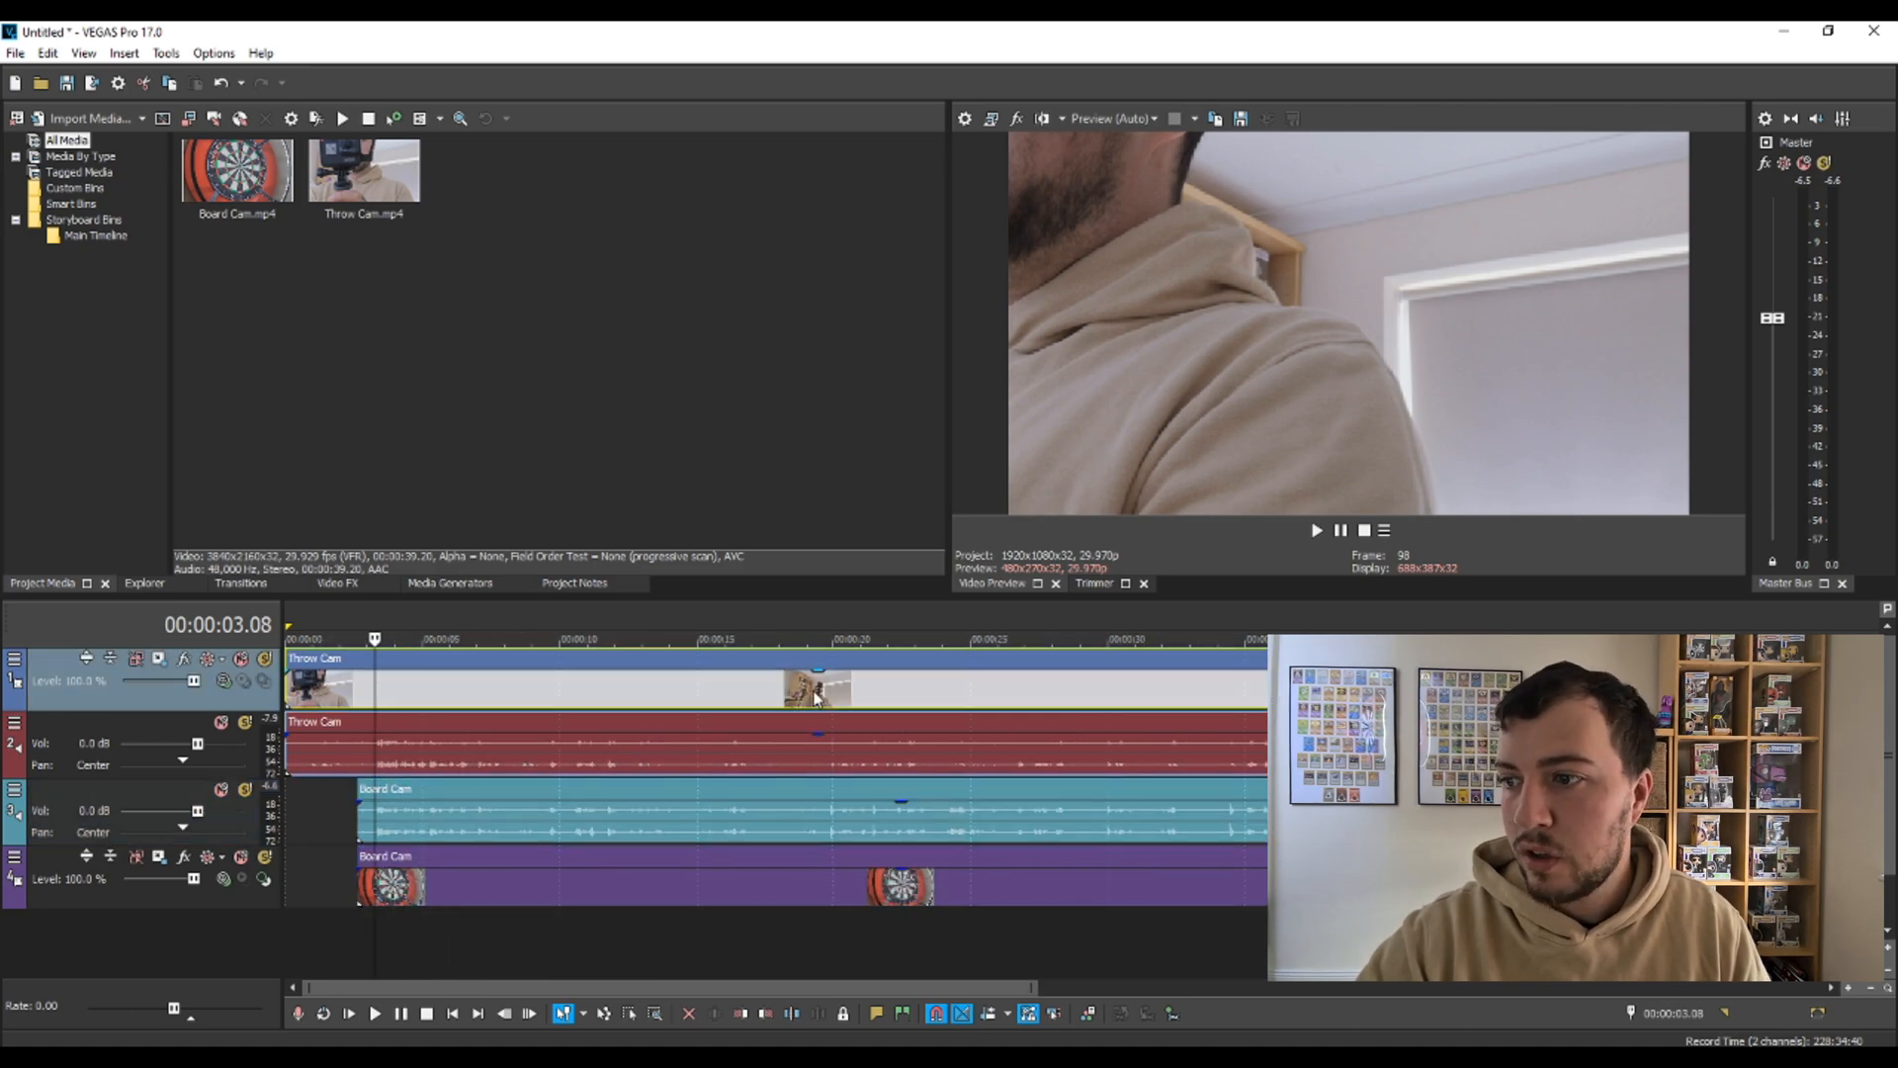
pyautogui.keyDown('ctrl'); pyautogui.click(860, 758); pyautogui.keyUp('ctrl')
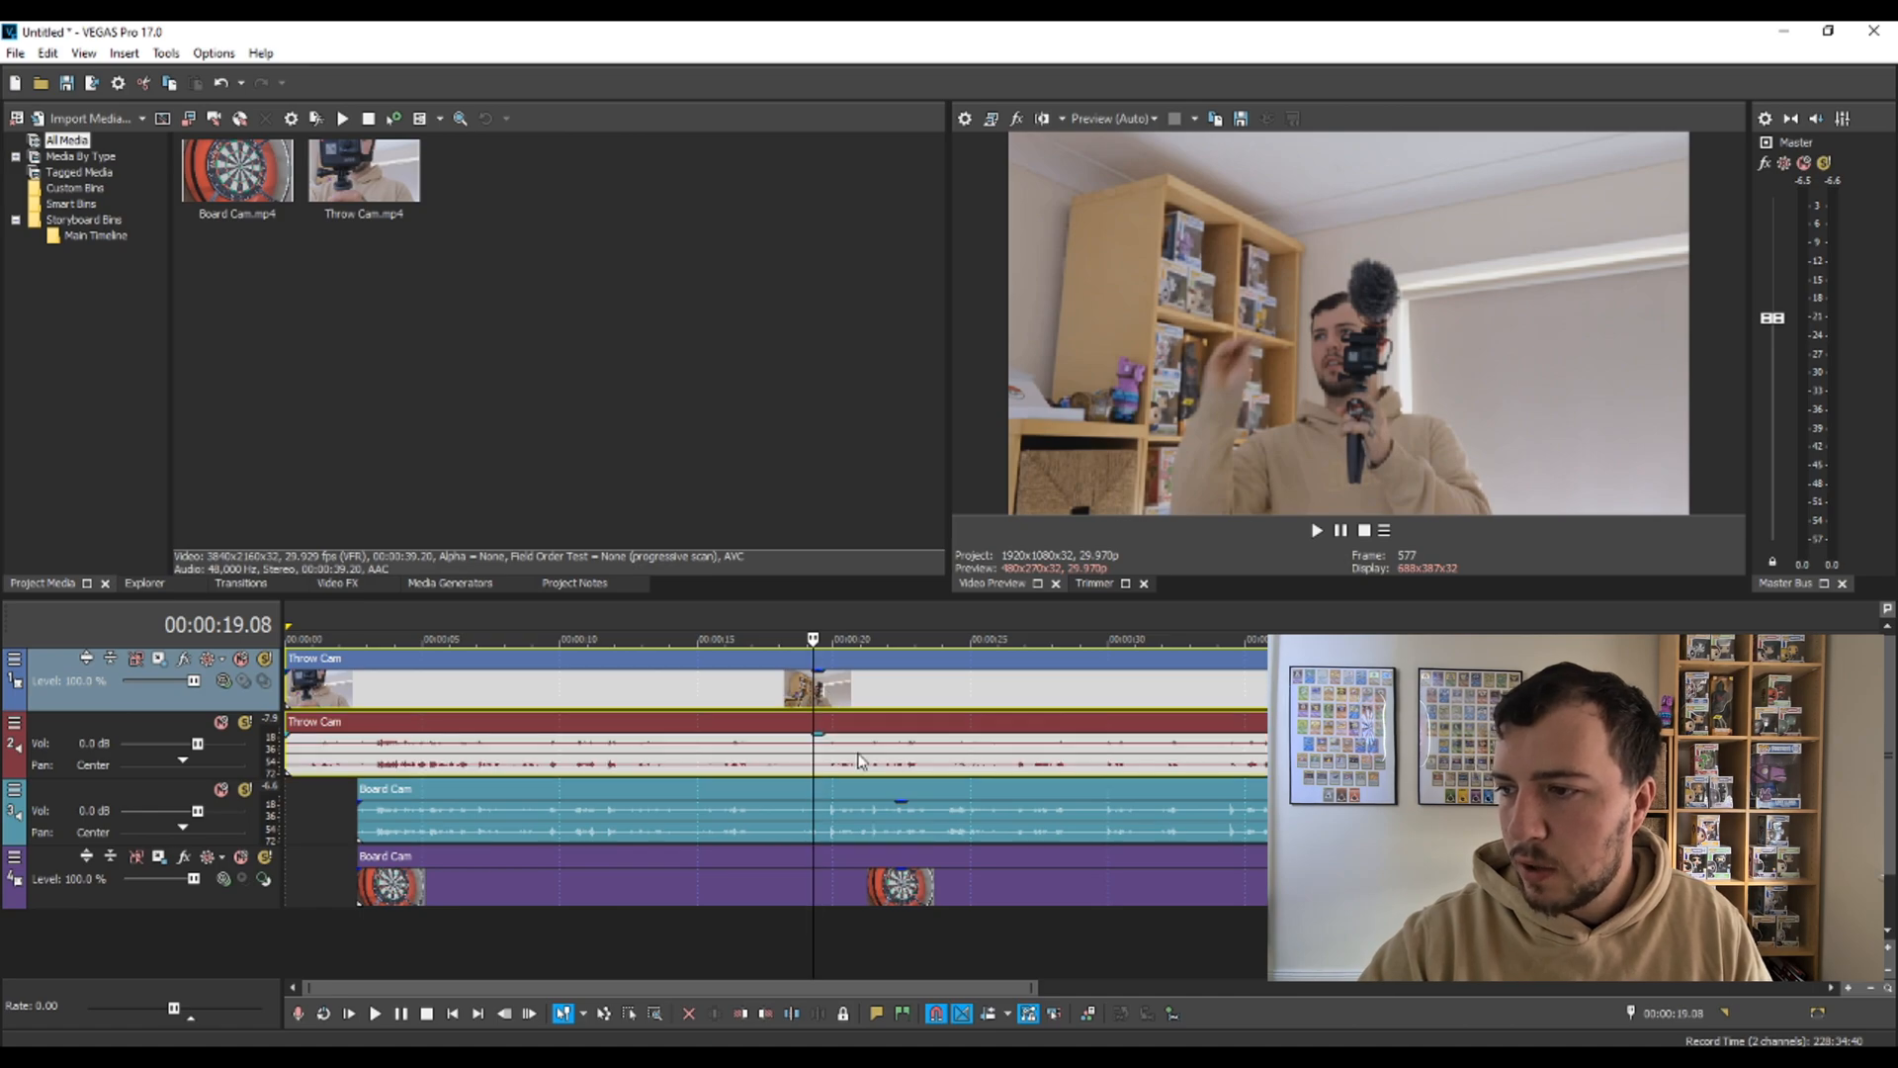
pyautogui.keyDown('ctrl'); pyautogui.click(843, 826); pyautogui.keyUp('ctrl')
pyautogui.keyDown('ctrl'); pyautogui.click(852, 894); pyautogui.keyUp('ctrl')
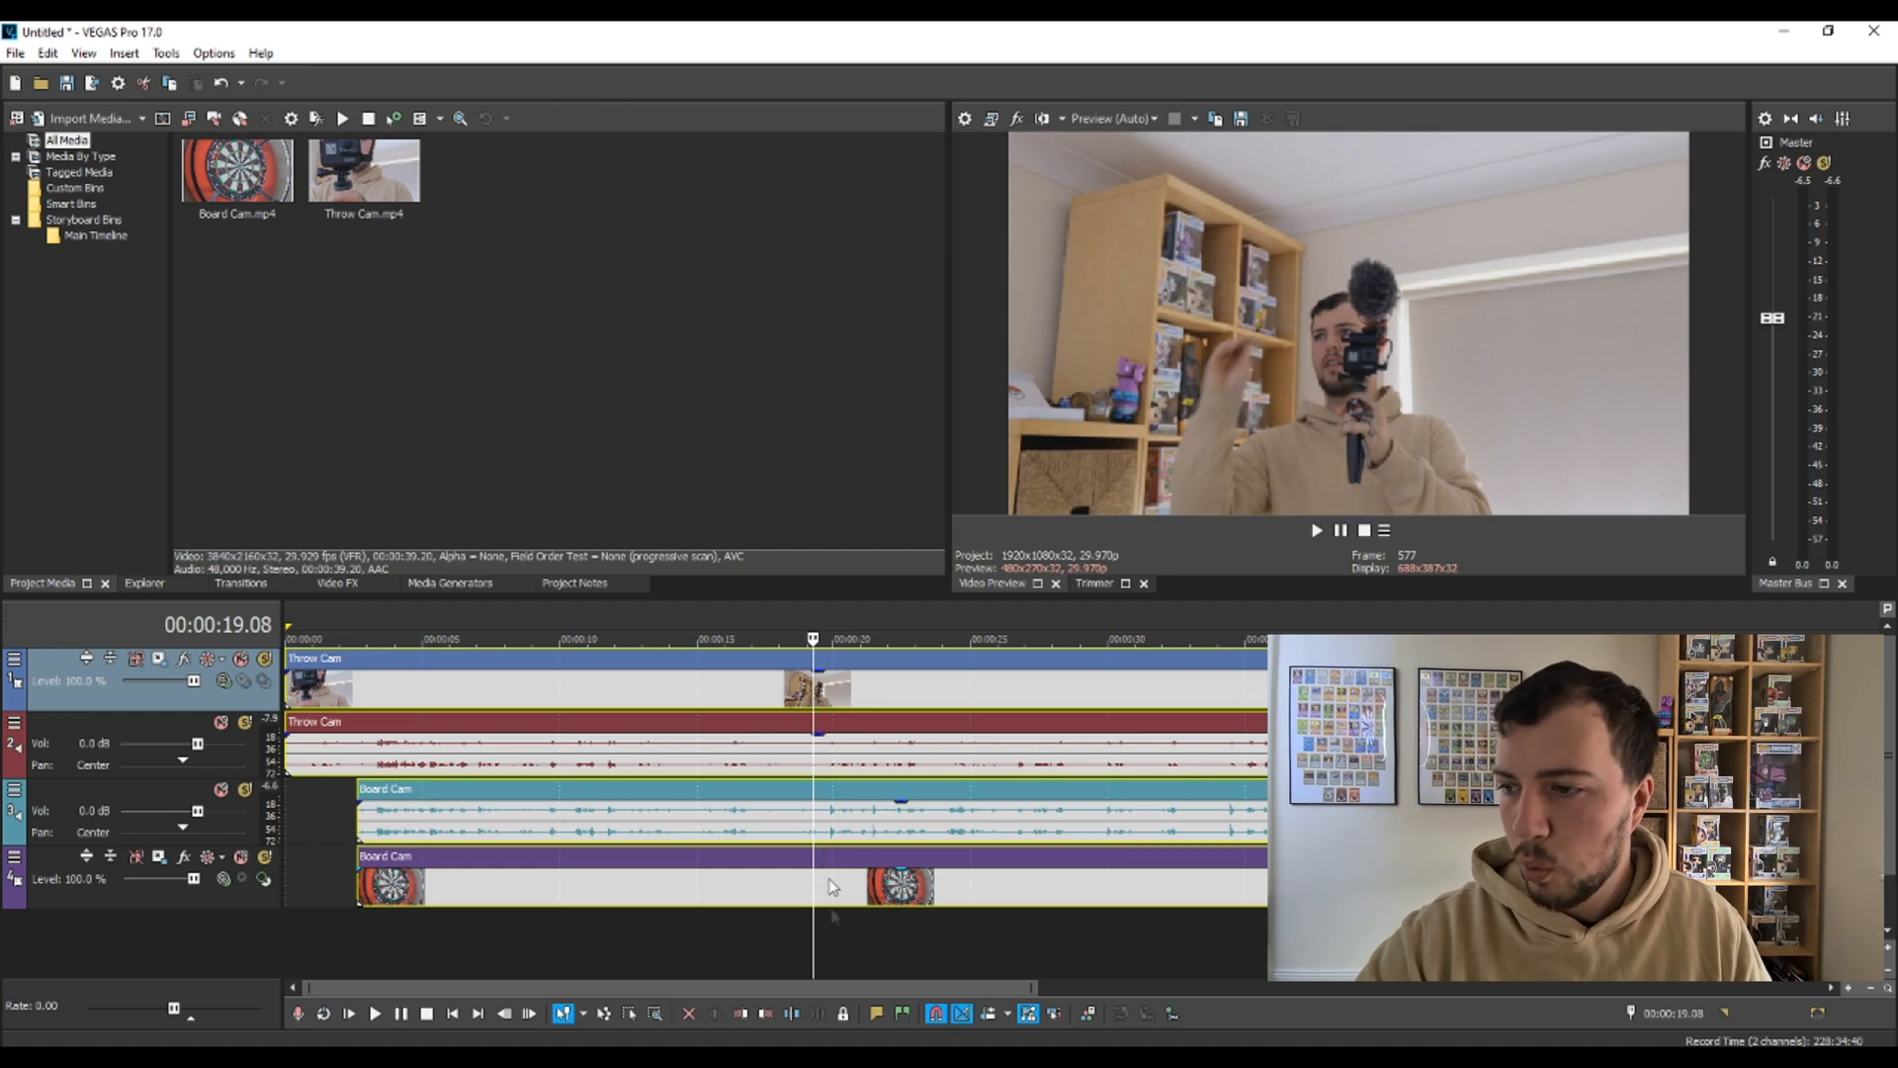
pyautogui.rightClick(832, 898)
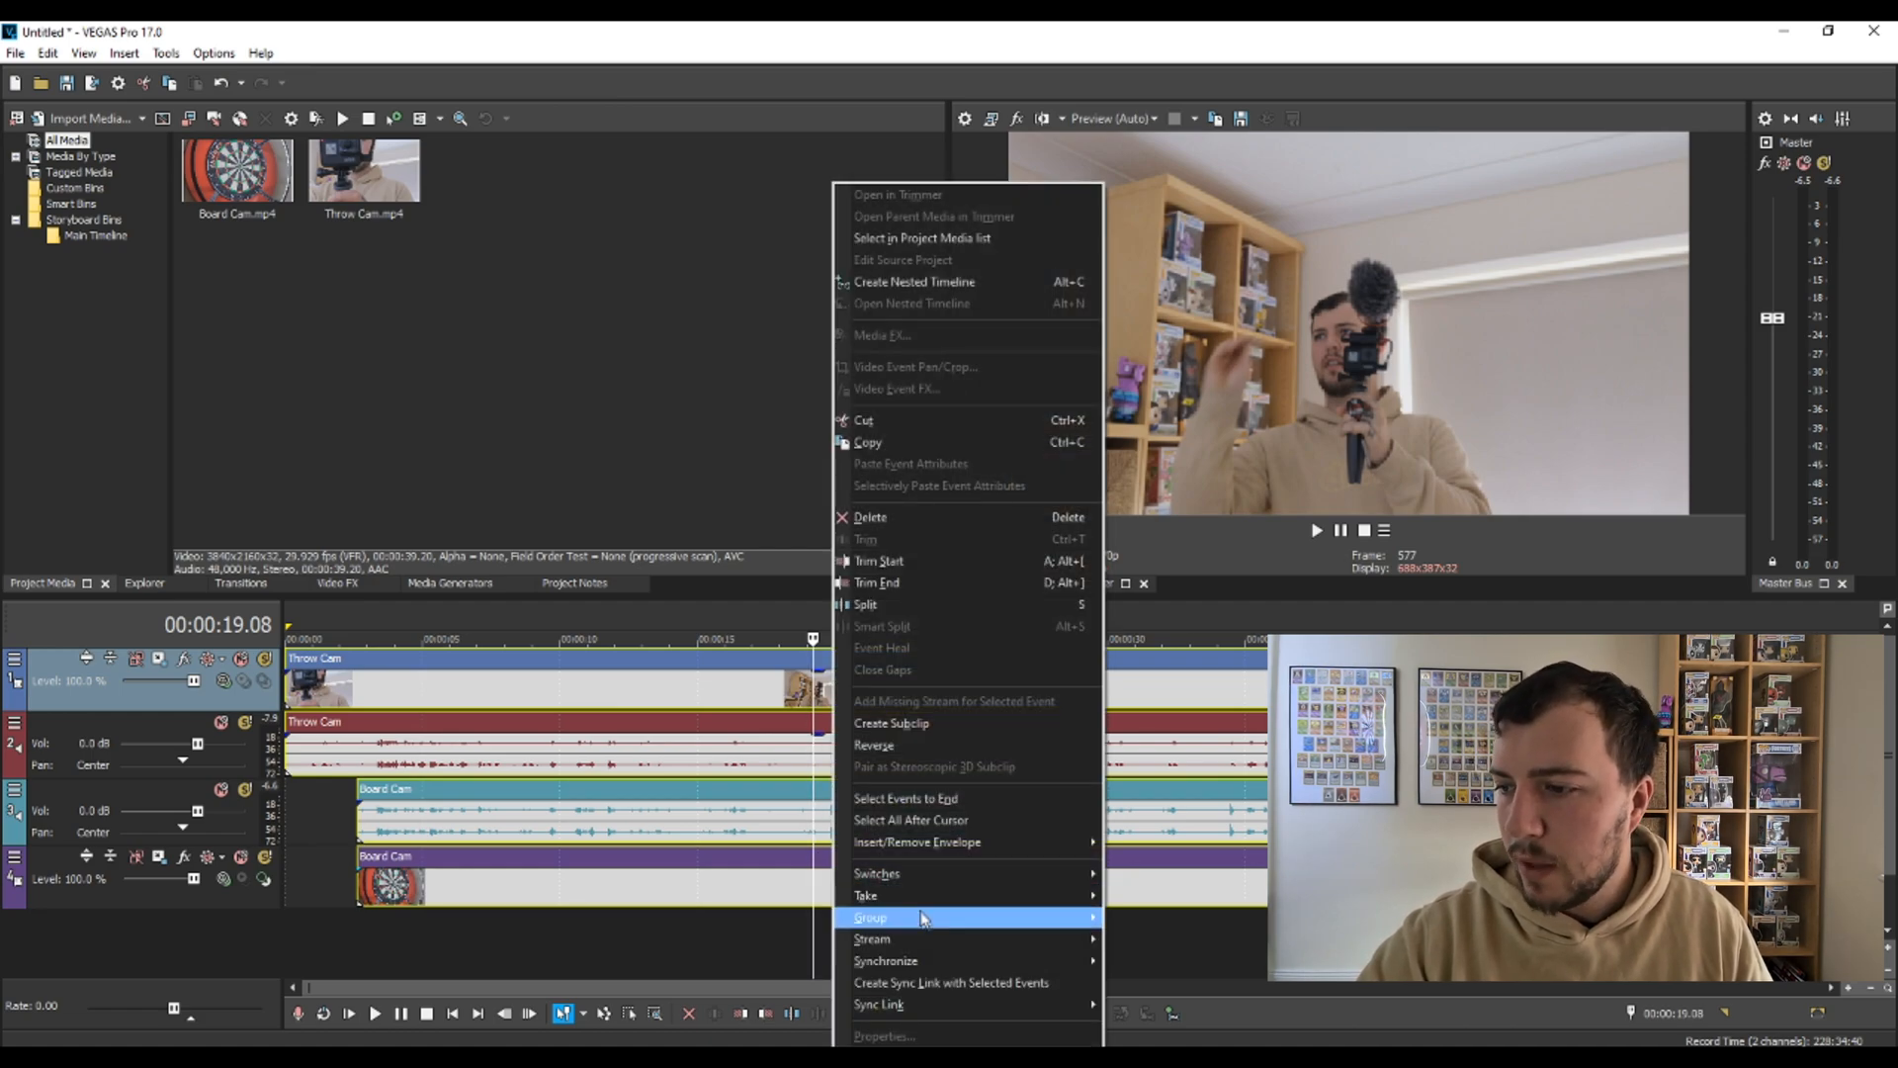
pyautogui.moveTo(988, 918)
pyautogui.click(1191, 920)
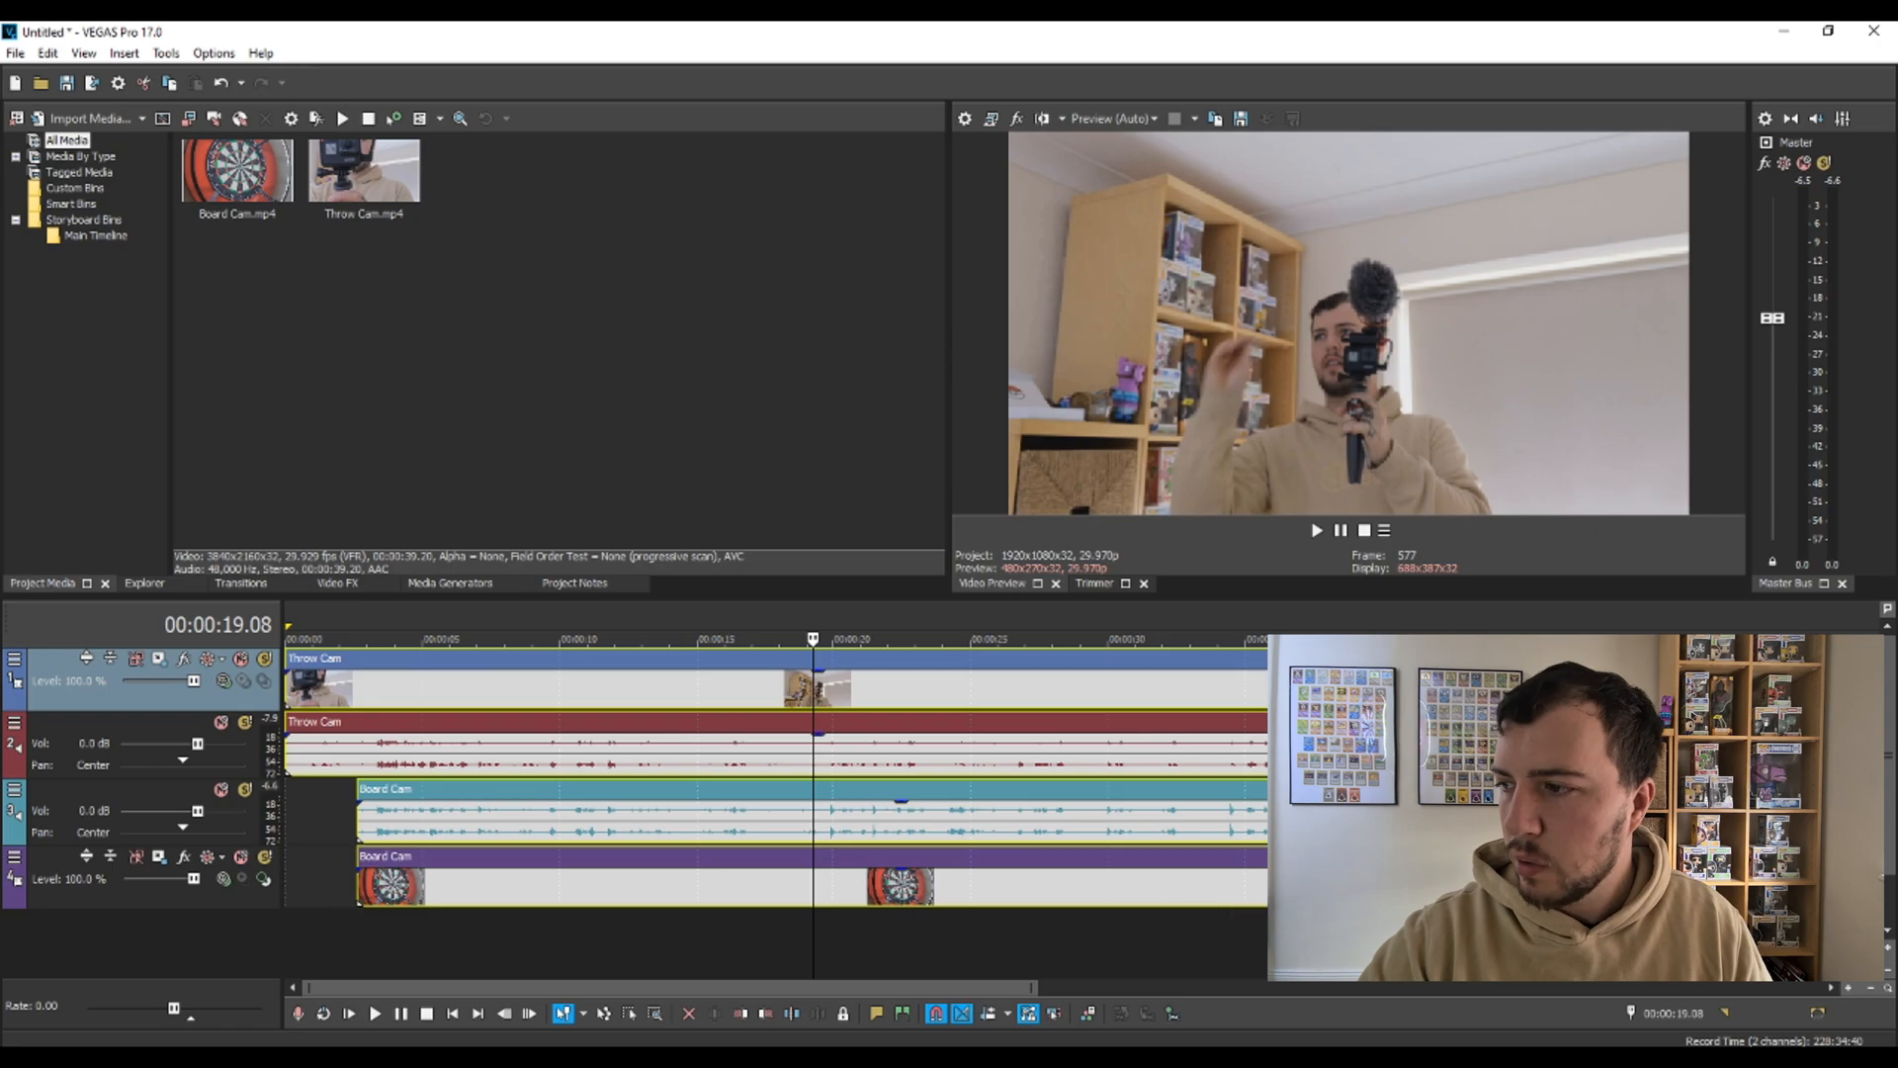
pyautogui.click(1475, 831)
pyautogui.moveTo(720, 714); pyautogui.dragTo(552, 682)
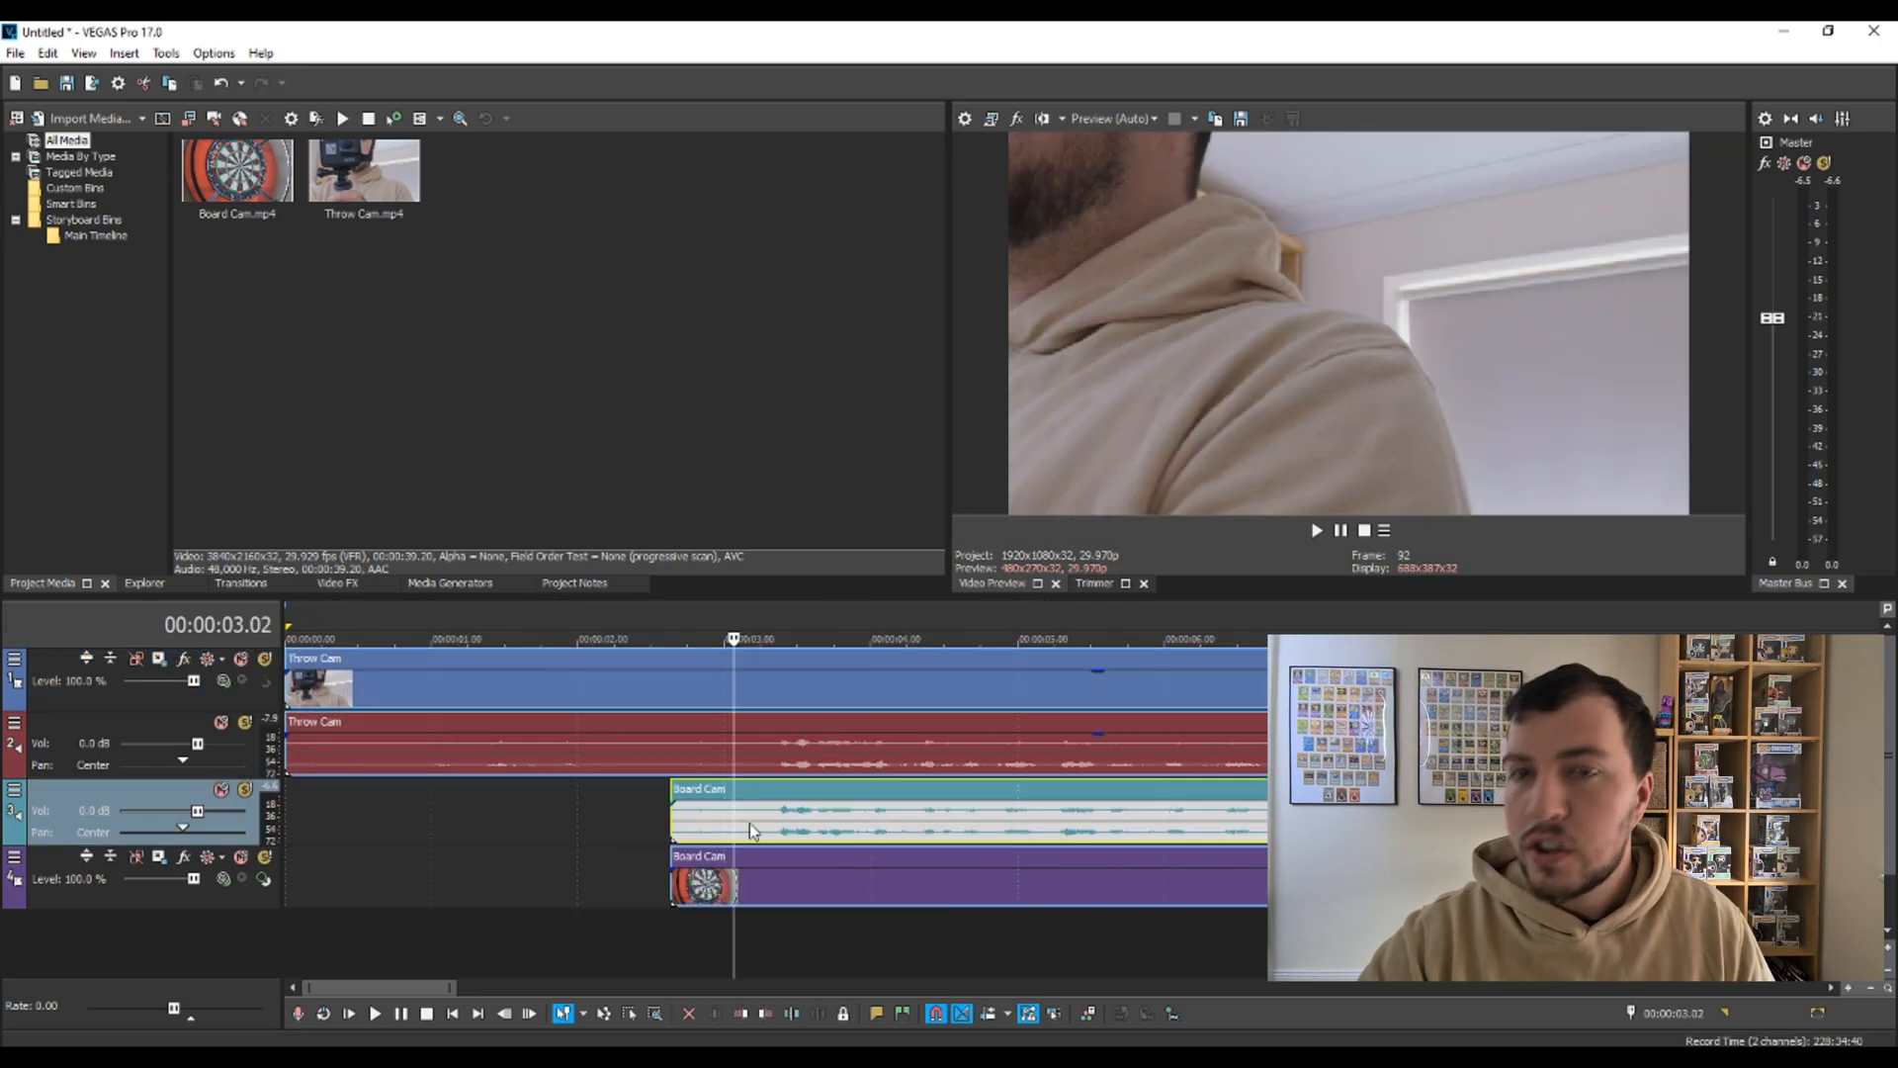
# Find the point just before the first throw and trim the start of the grouped clips at 00:00:17.22.
pyautogui.click(750, 823)
pyautogui.click(761, 816)
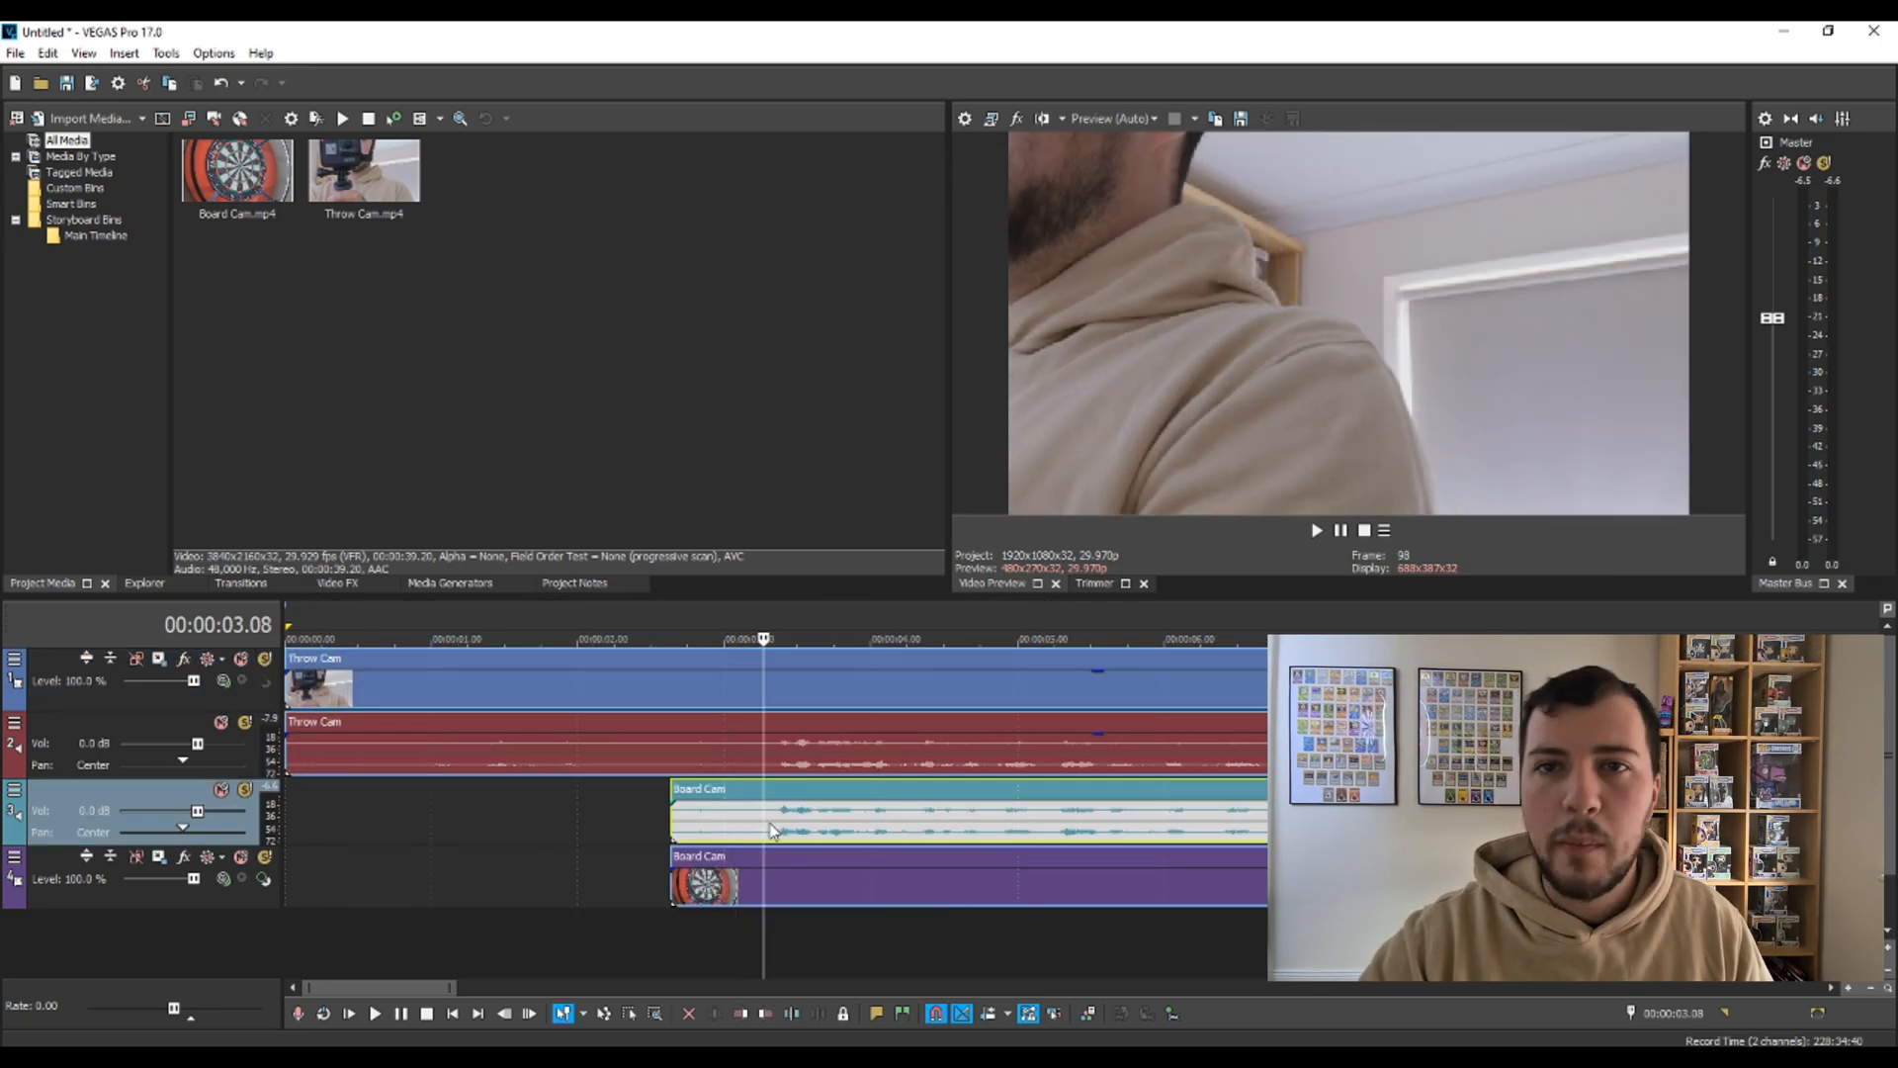
pyautogui.scroll(-1, 771, 828)
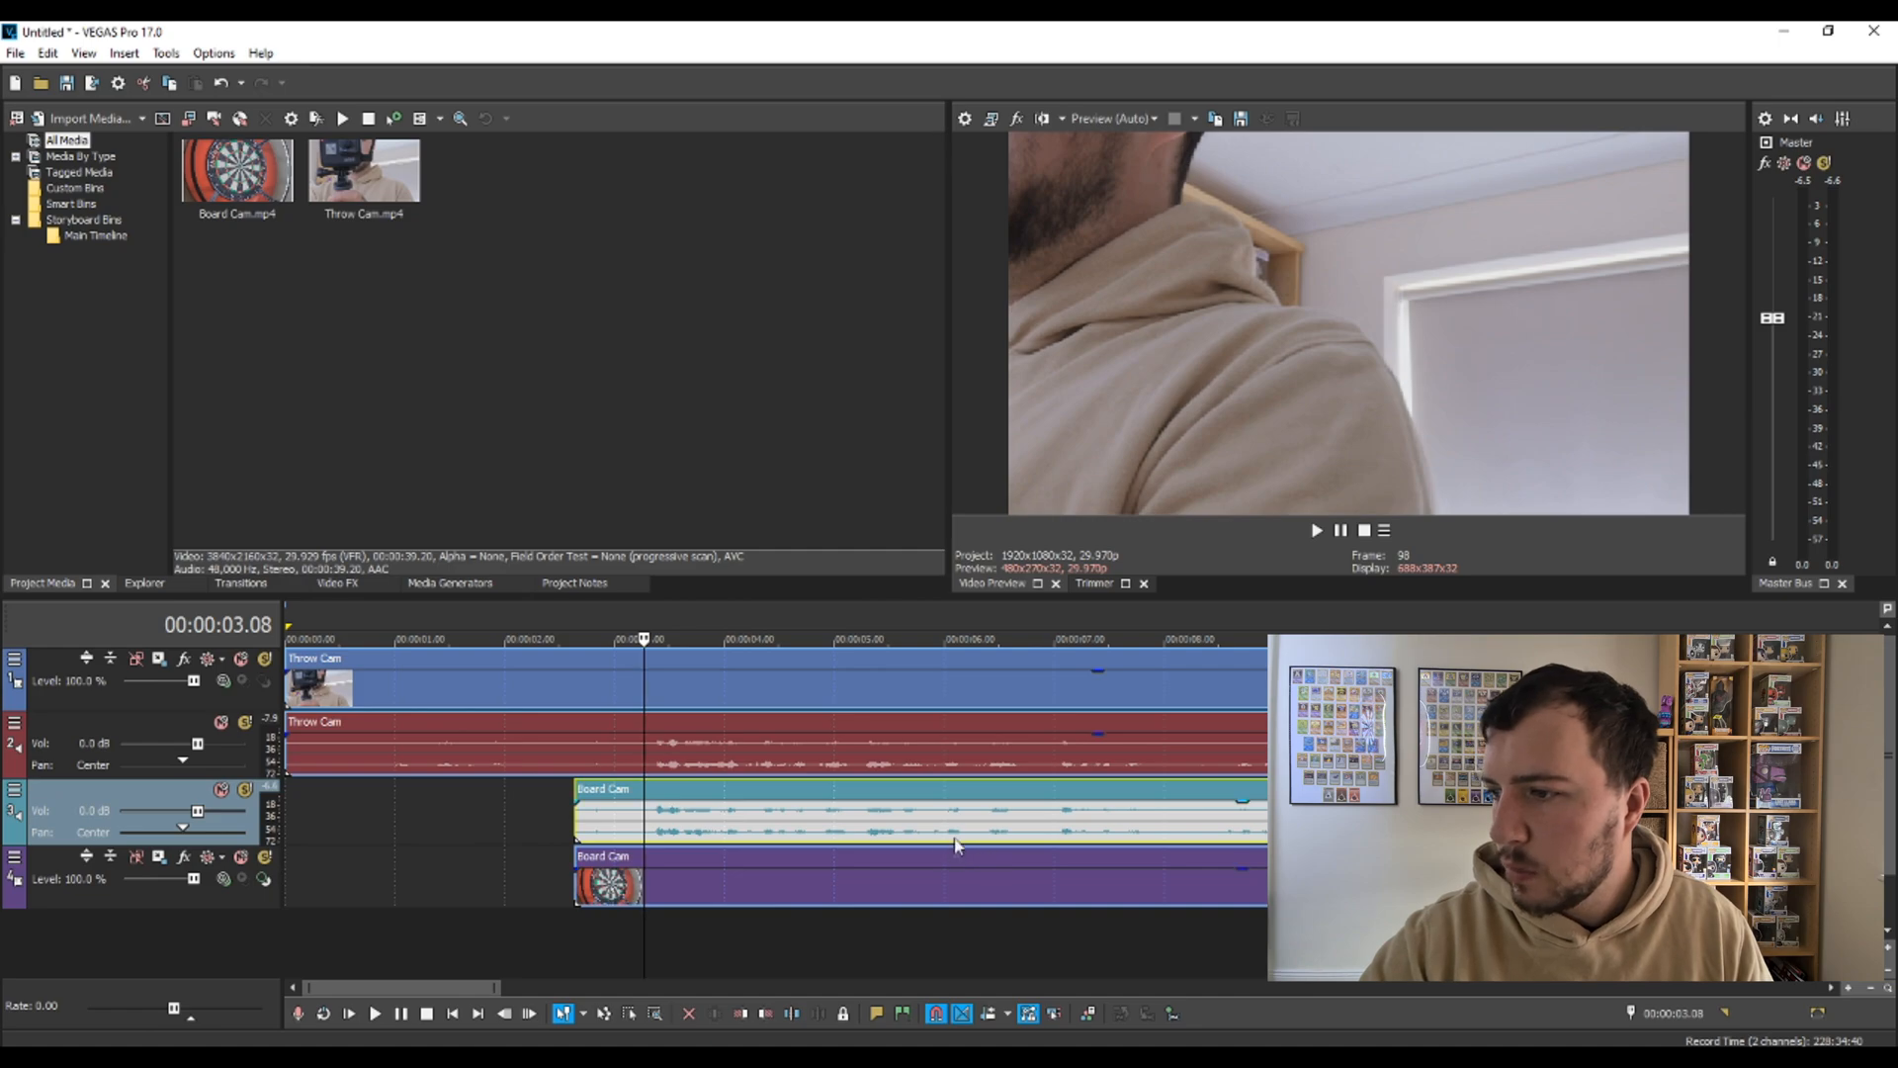
pyautogui.scroll(-1, 956, 851)
pyautogui.click(840, 822)
pyautogui.press('space')
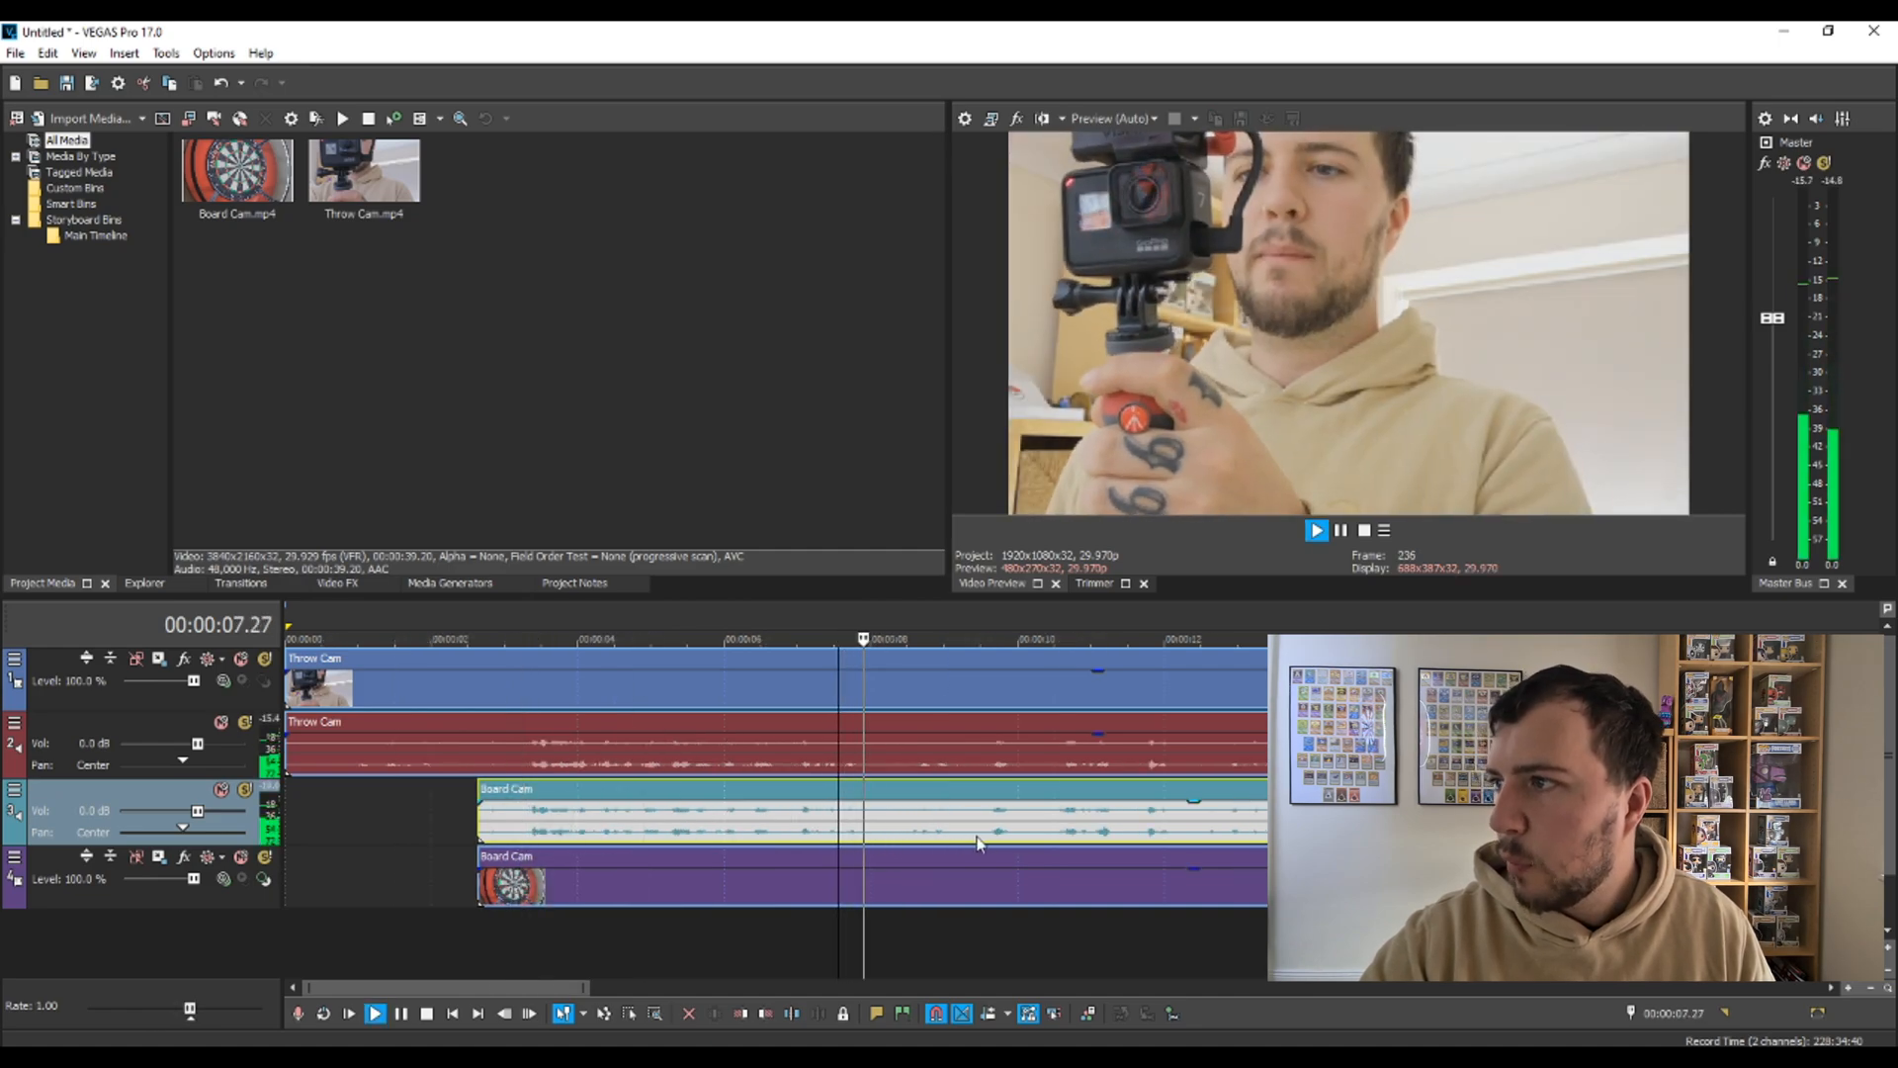
pyautogui.scroll(-2, 977, 841)
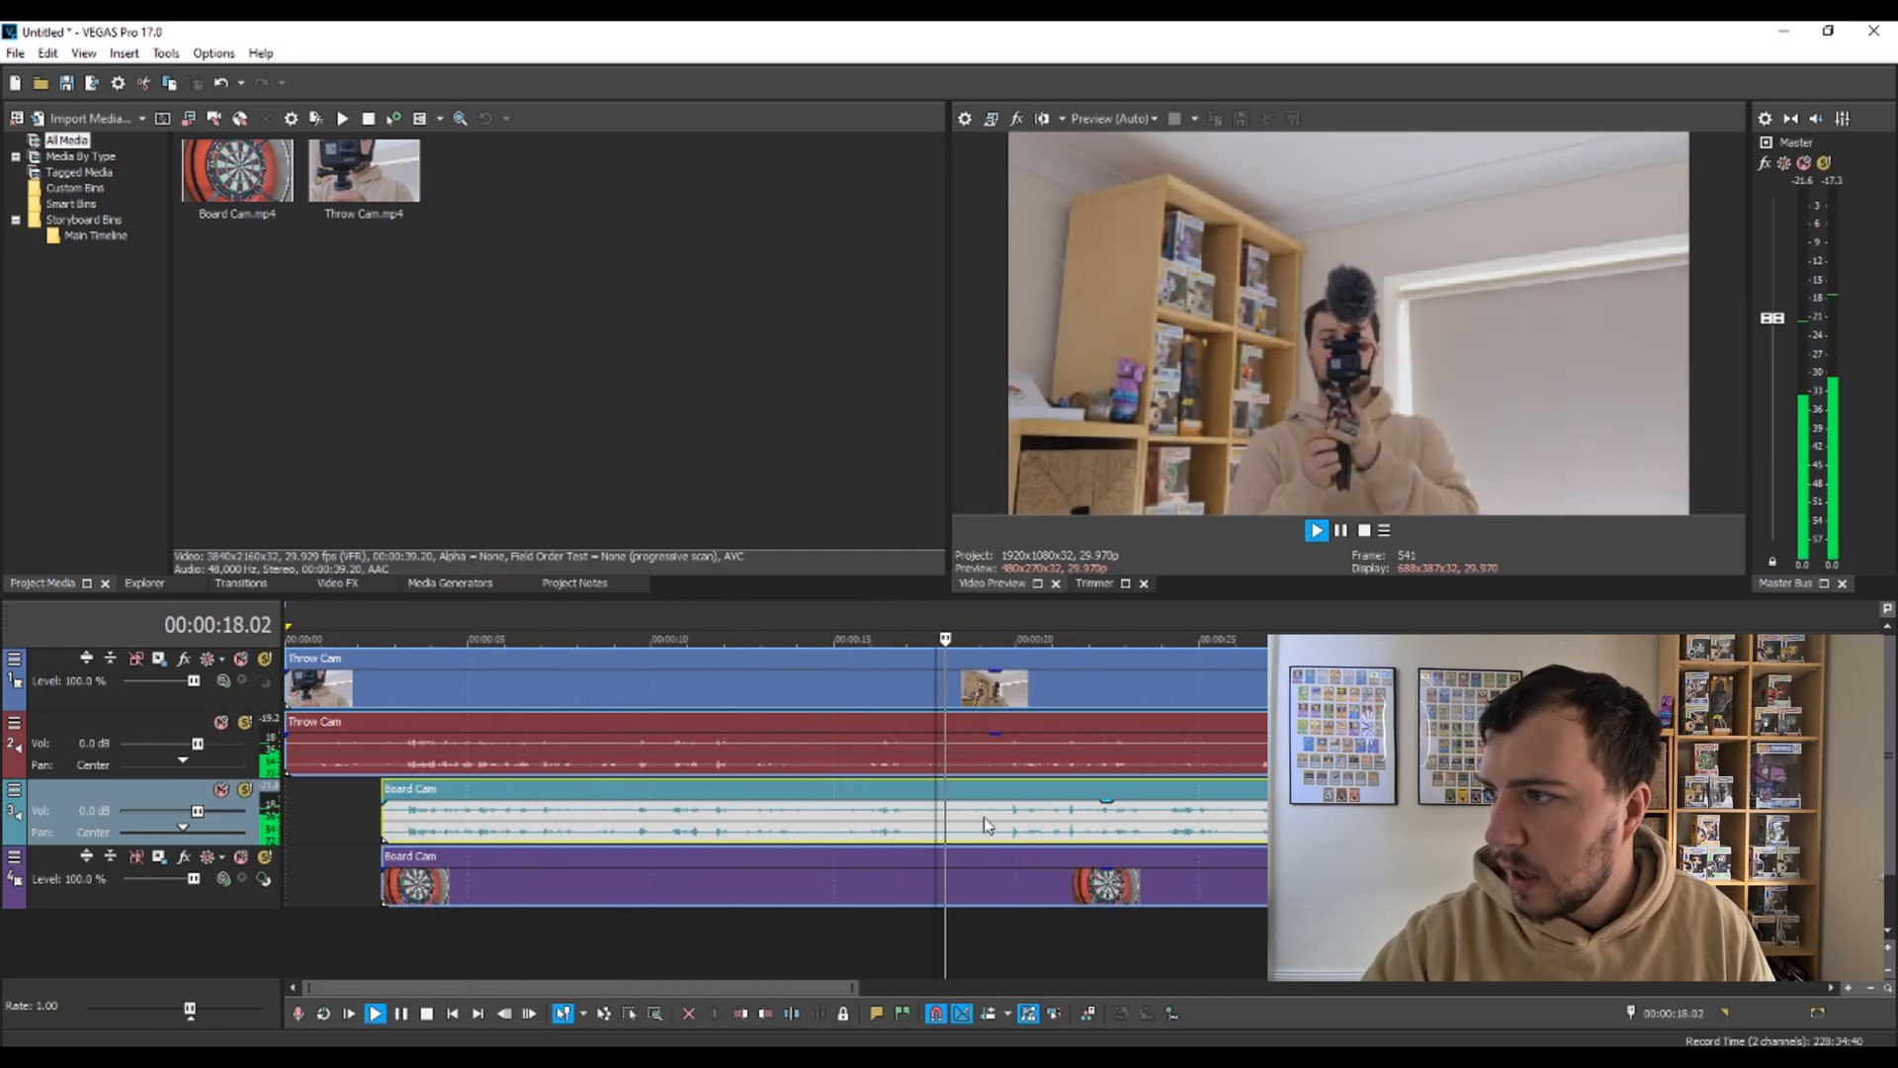
pyautogui.click(990, 824)
pyautogui.click(933, 821)
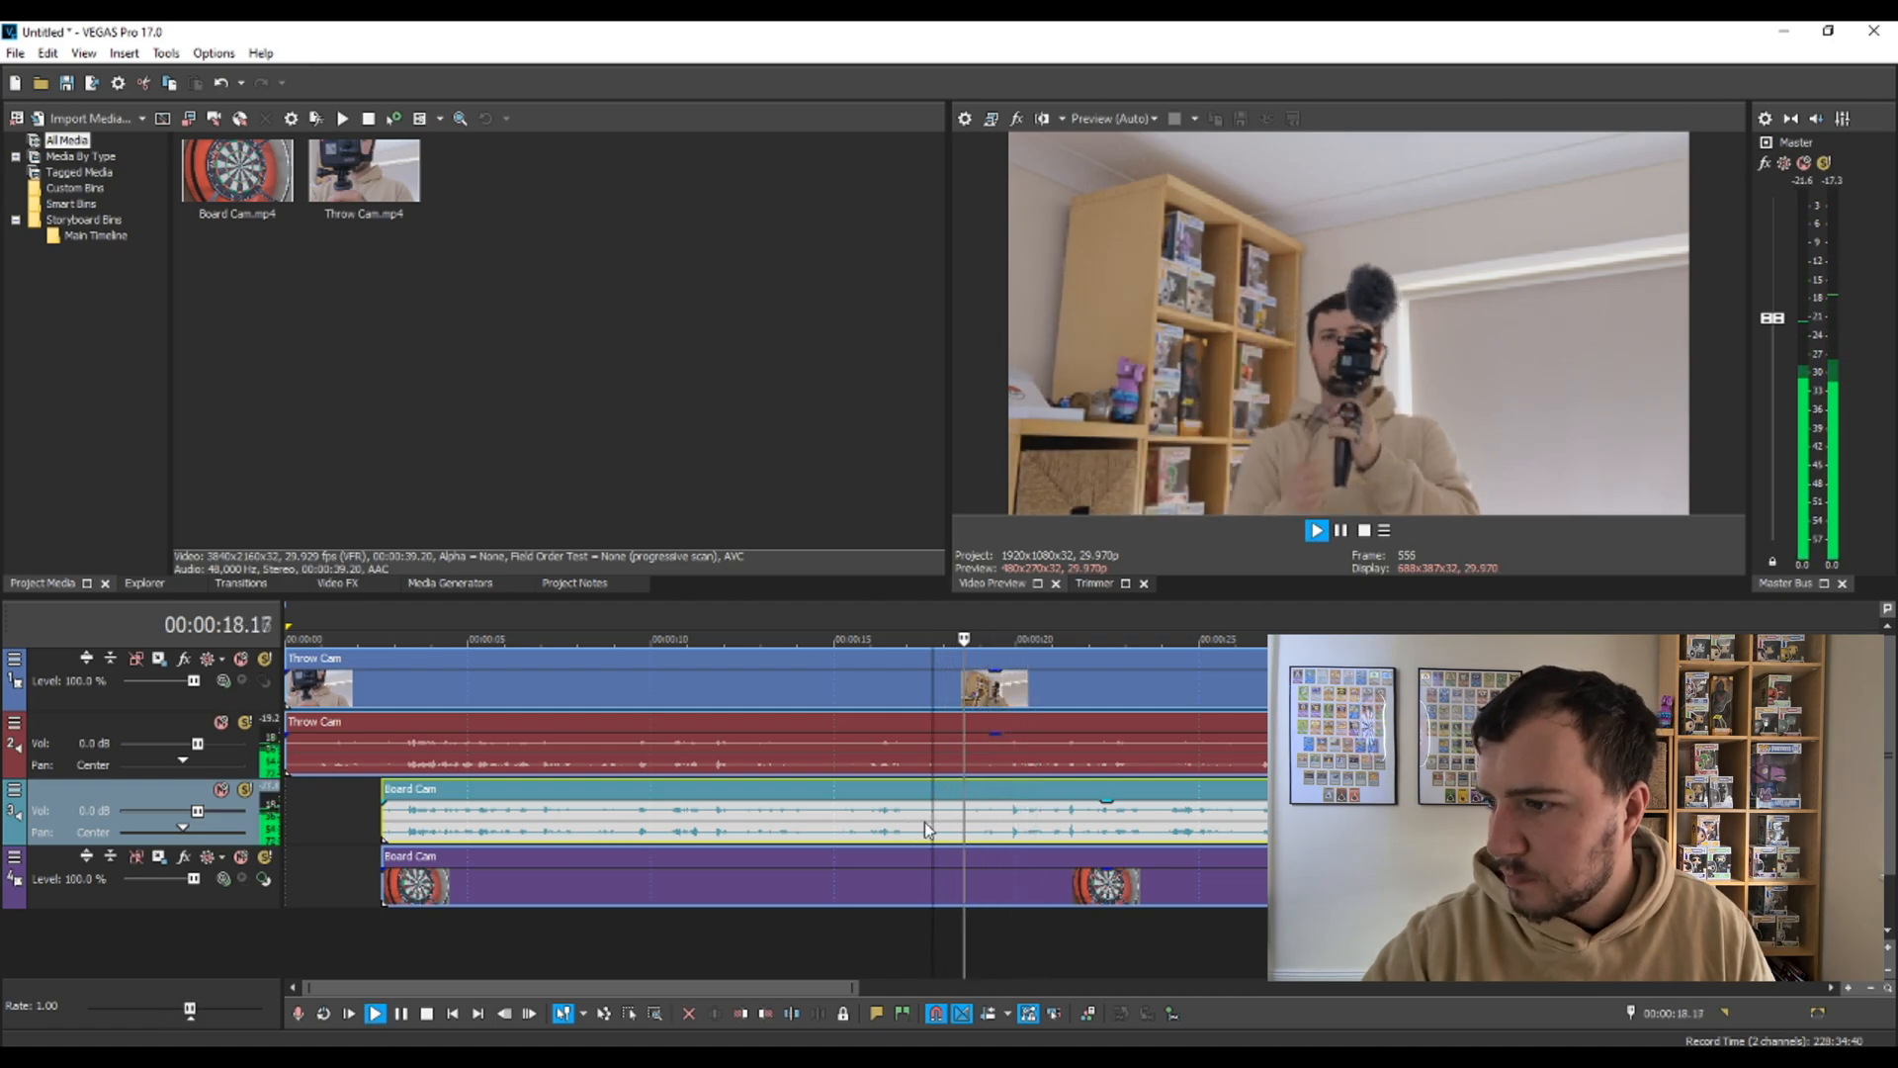
pyautogui.press('space')
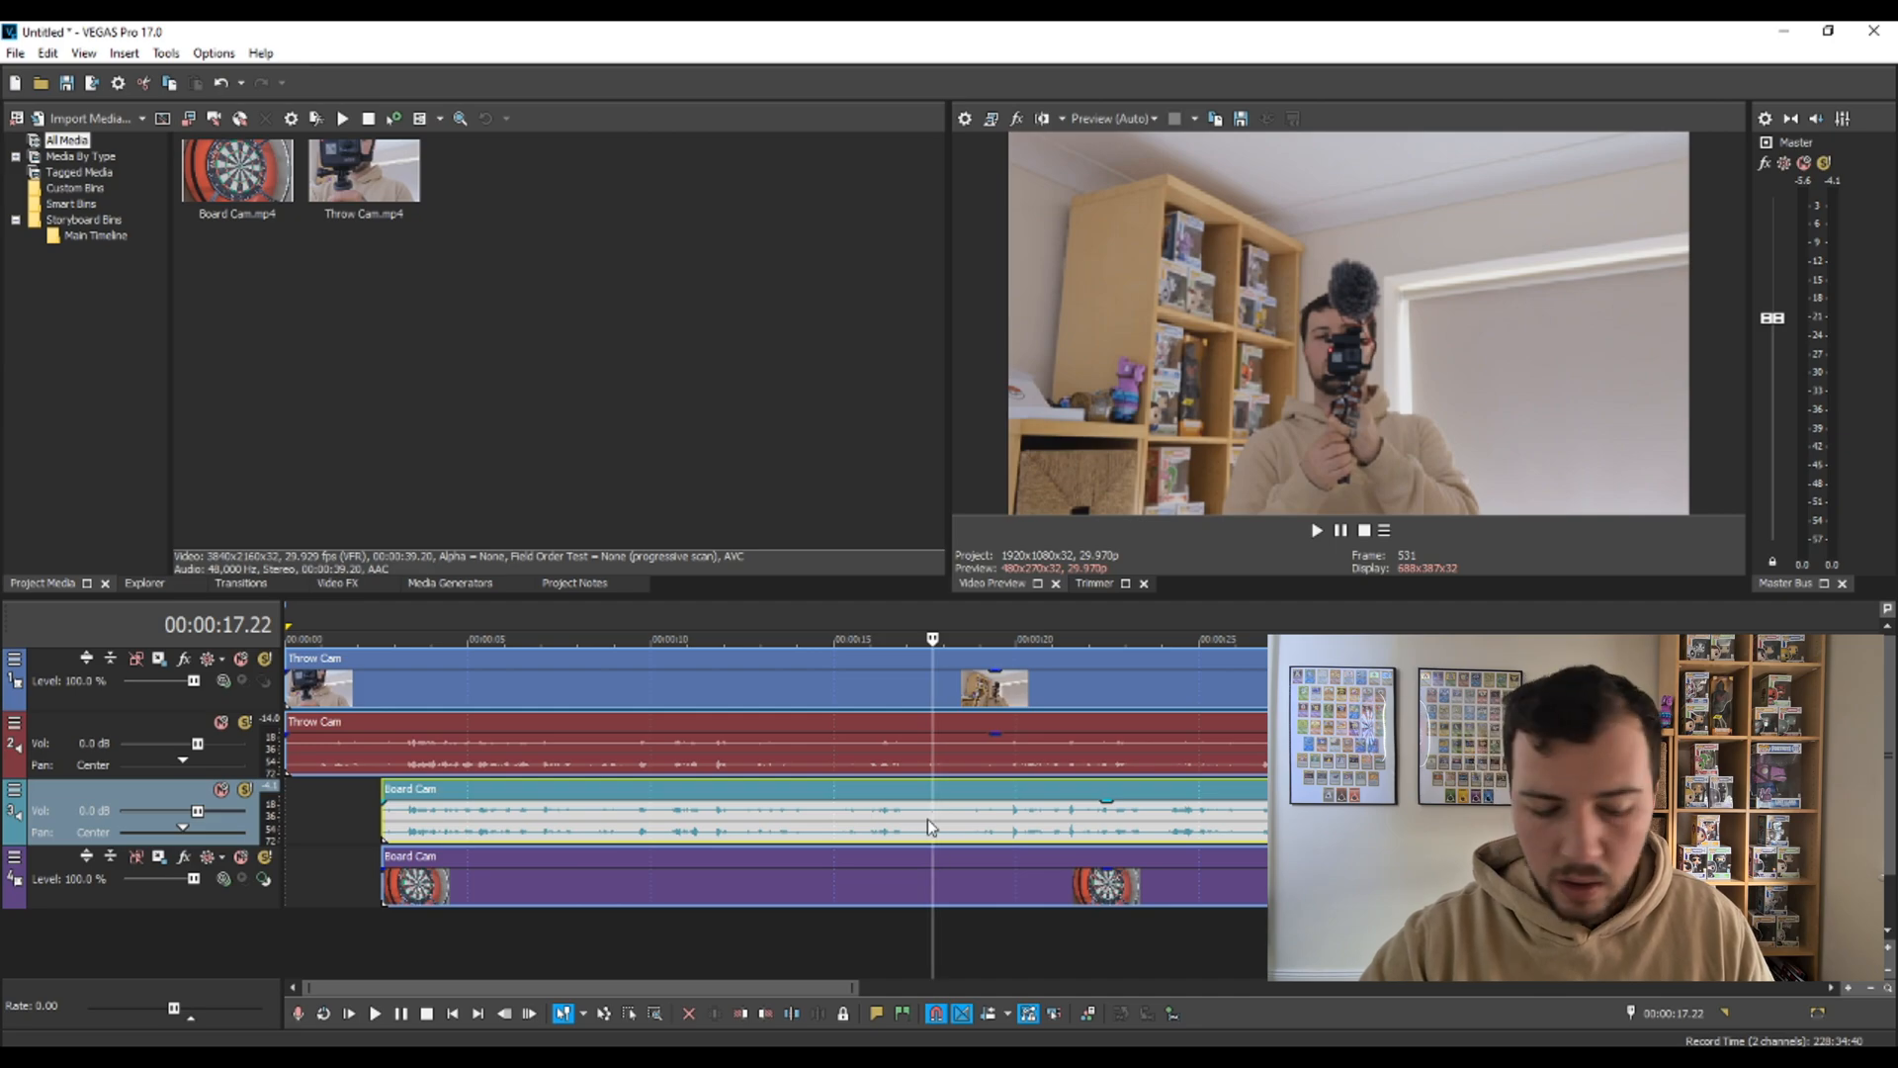
pyautogui.rightClick(937, 821)
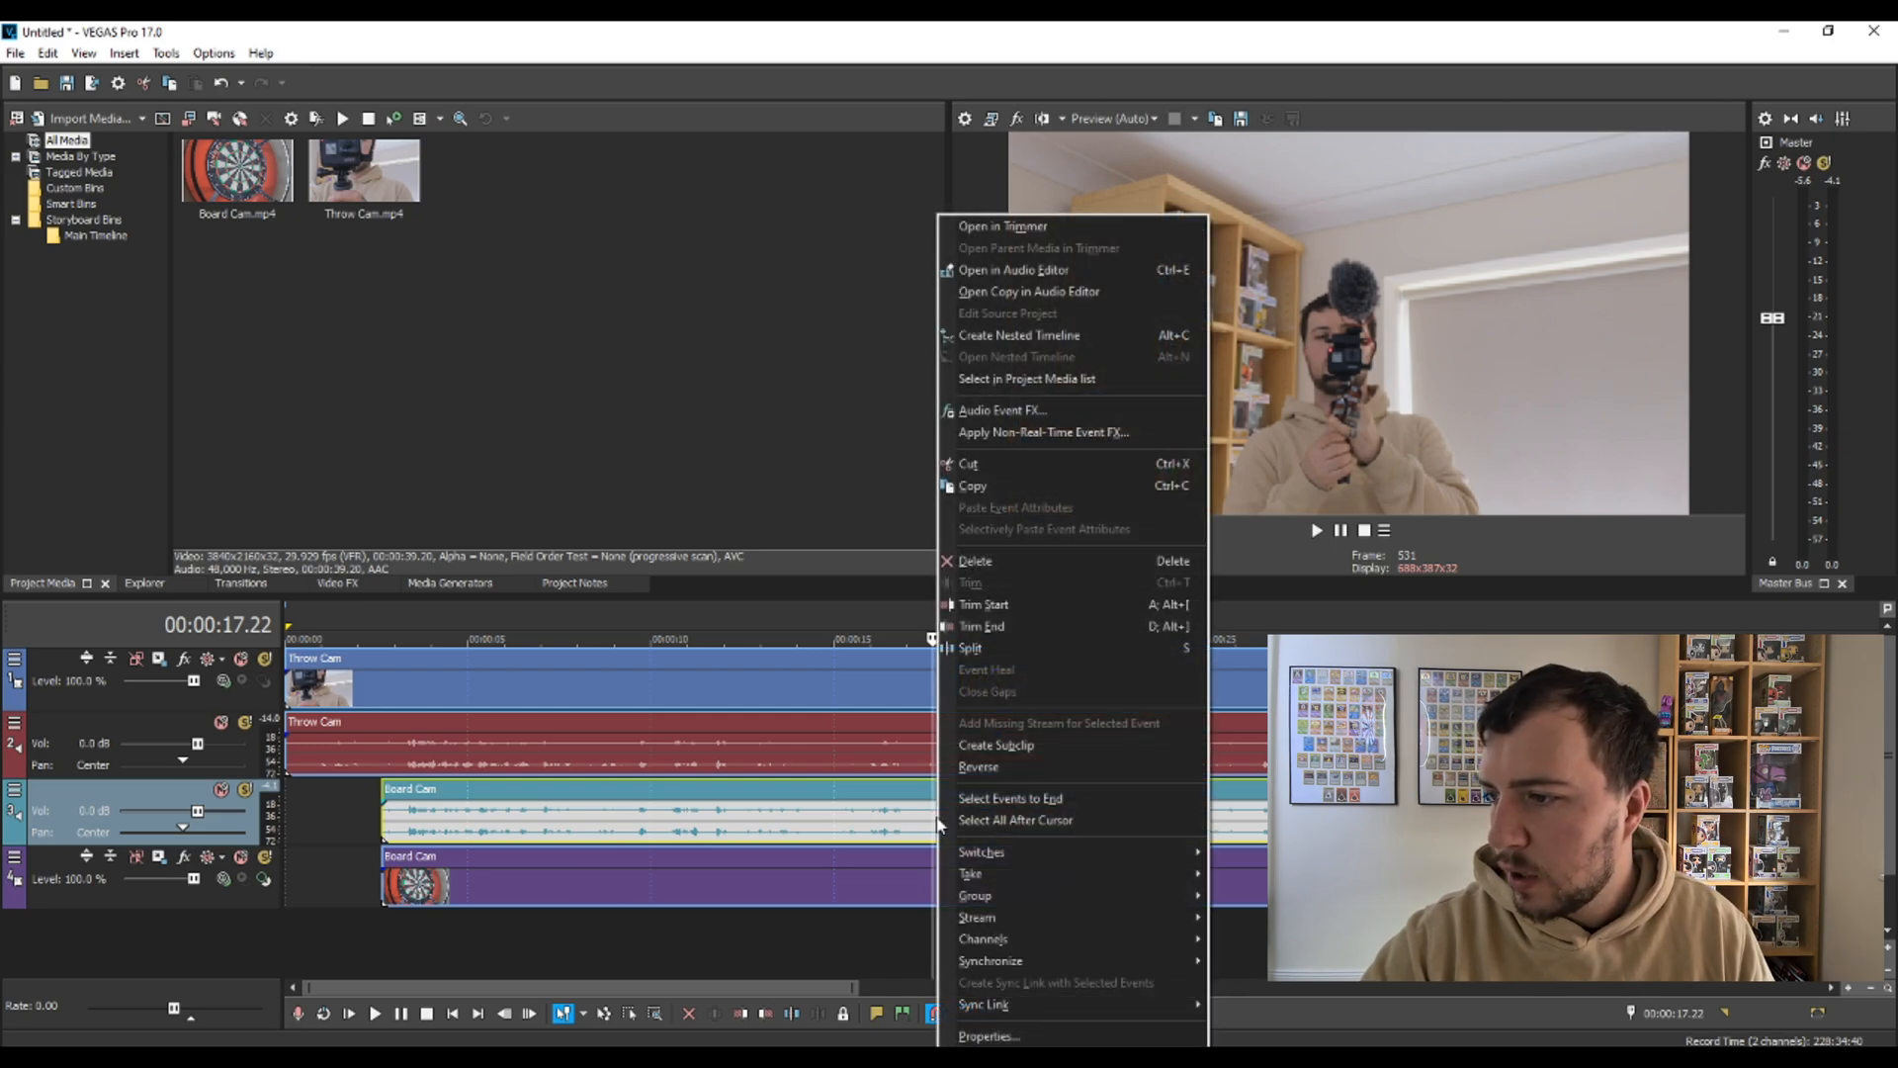
pyautogui.click(1026, 606)
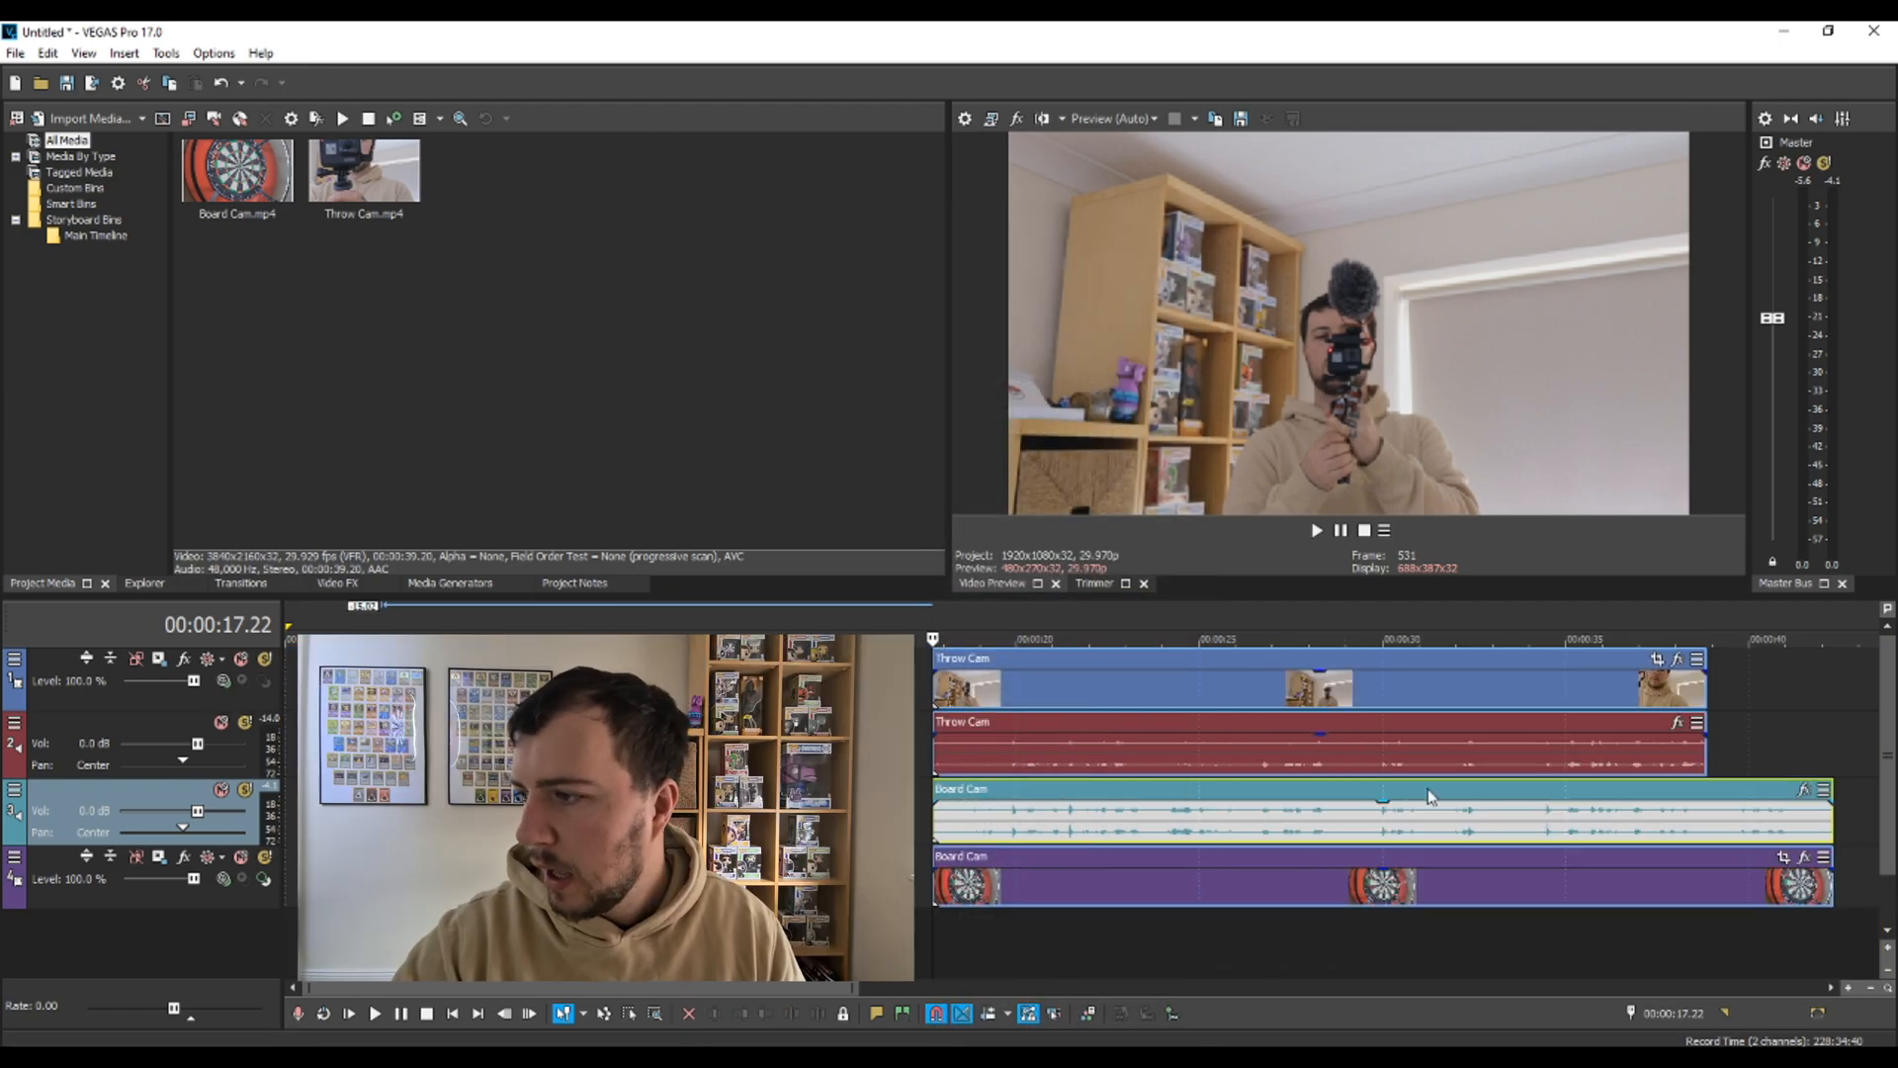
# Find the point just after the last throw and trim the end of the grouped clips at 00:00:35.20.
pyautogui.click(1642, 831)
pyautogui.press('space')
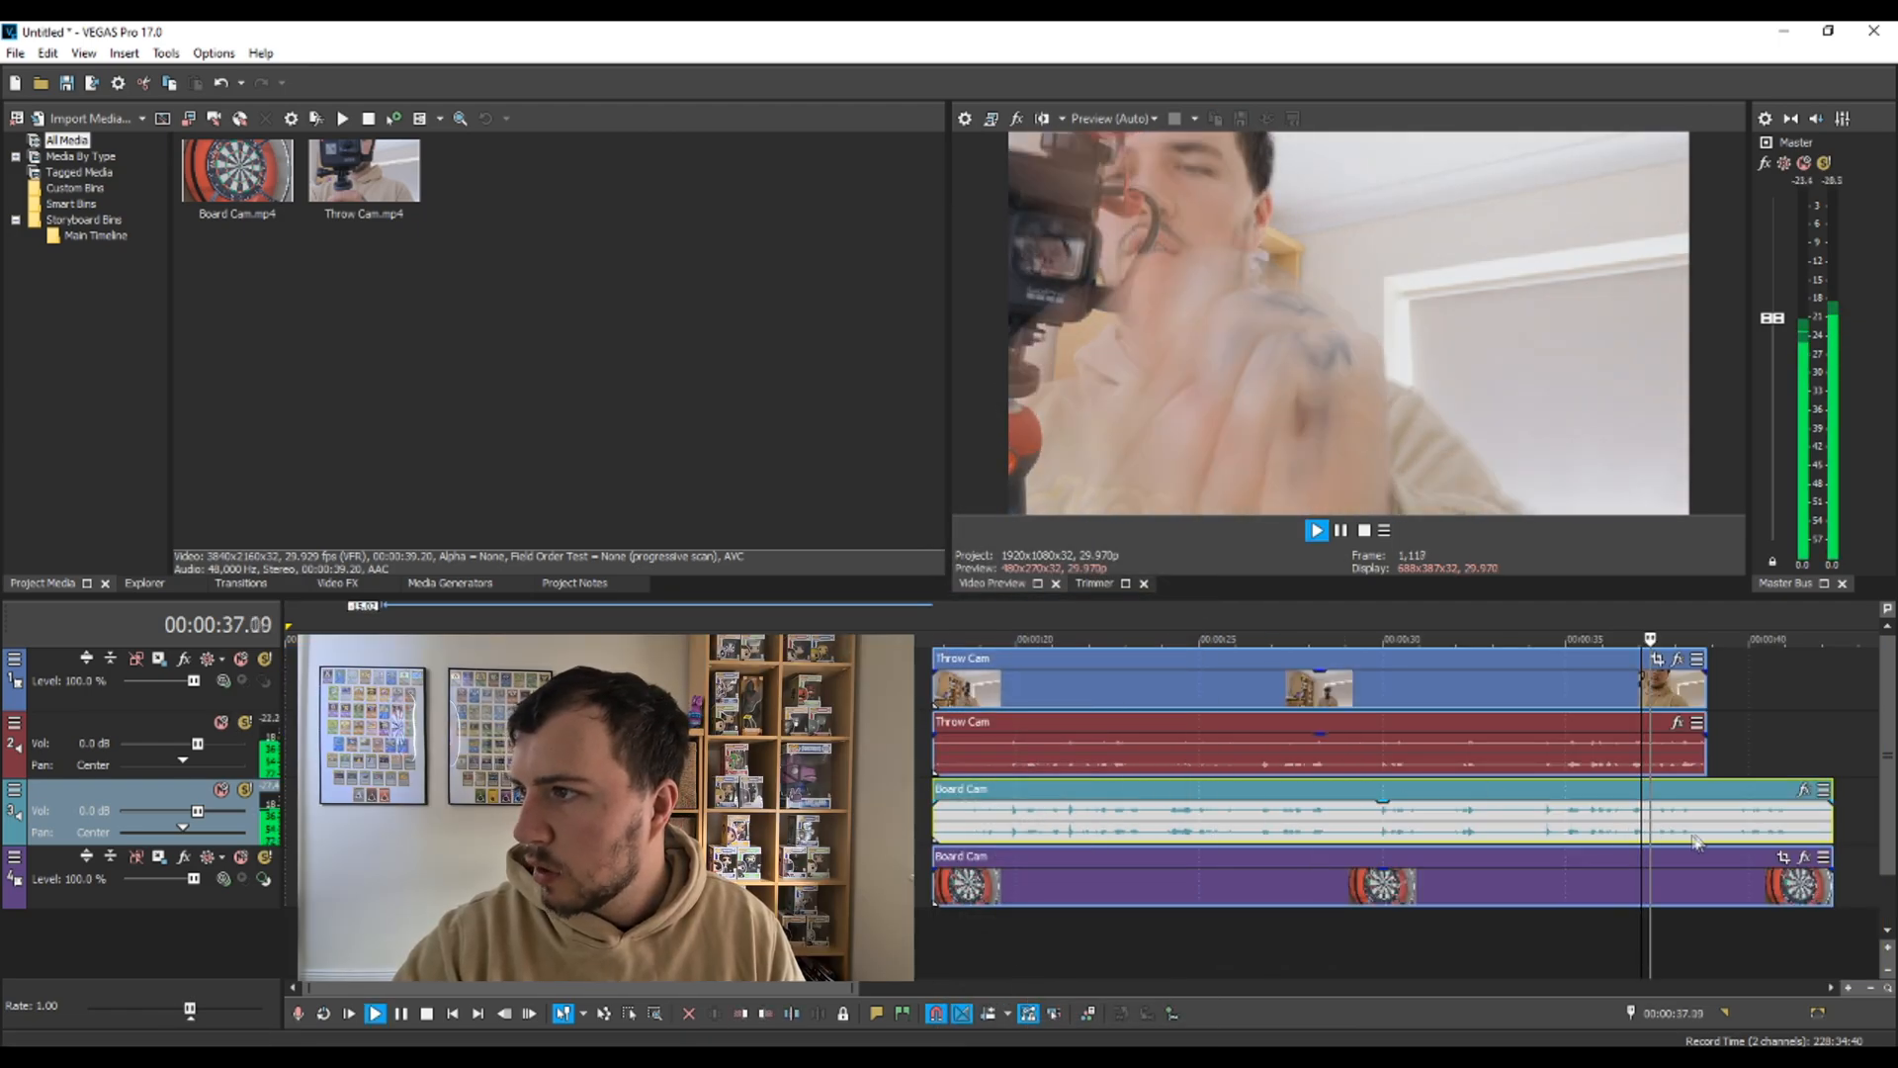
pyautogui.click(1590, 831)
pyautogui.click(1534, 824)
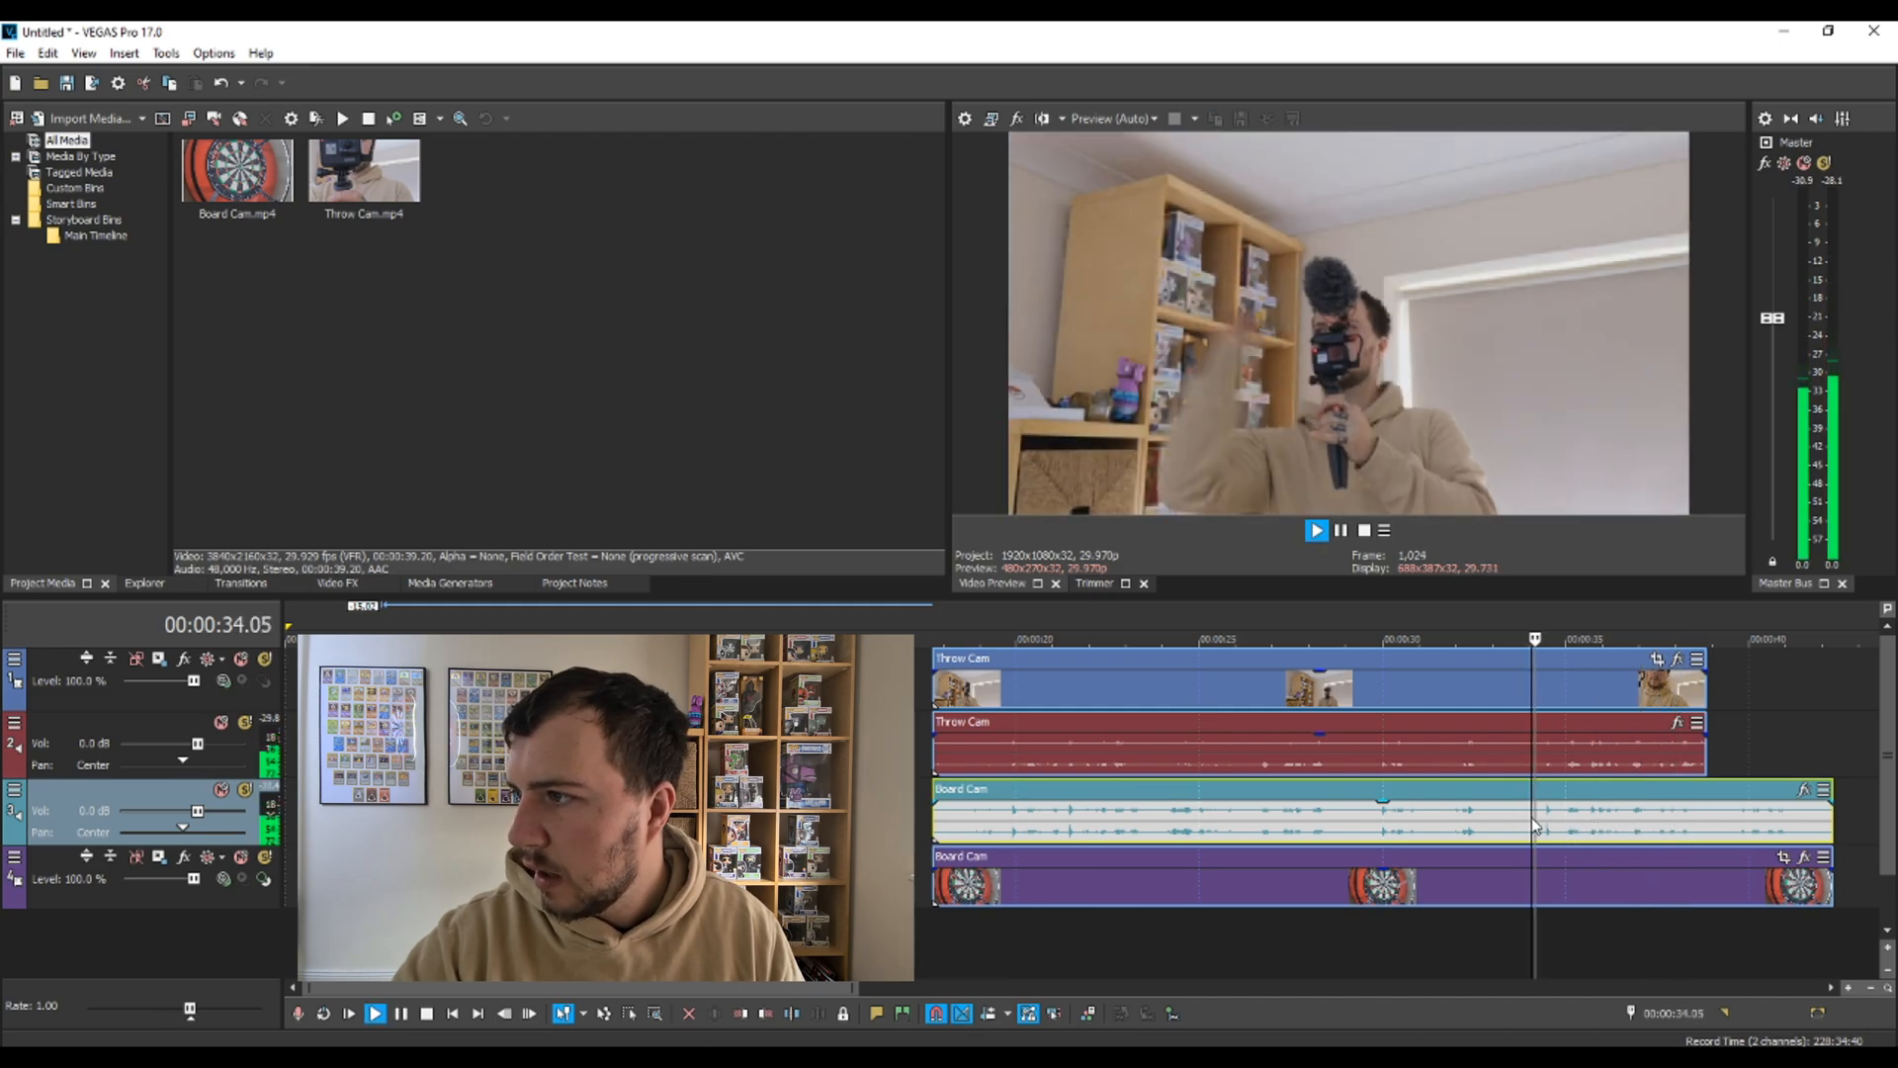
pyautogui.press('space')
pyautogui.click(1592, 823)
pyautogui.press('space')
pyautogui.press('space')
pyautogui.rightClick(1592, 824)
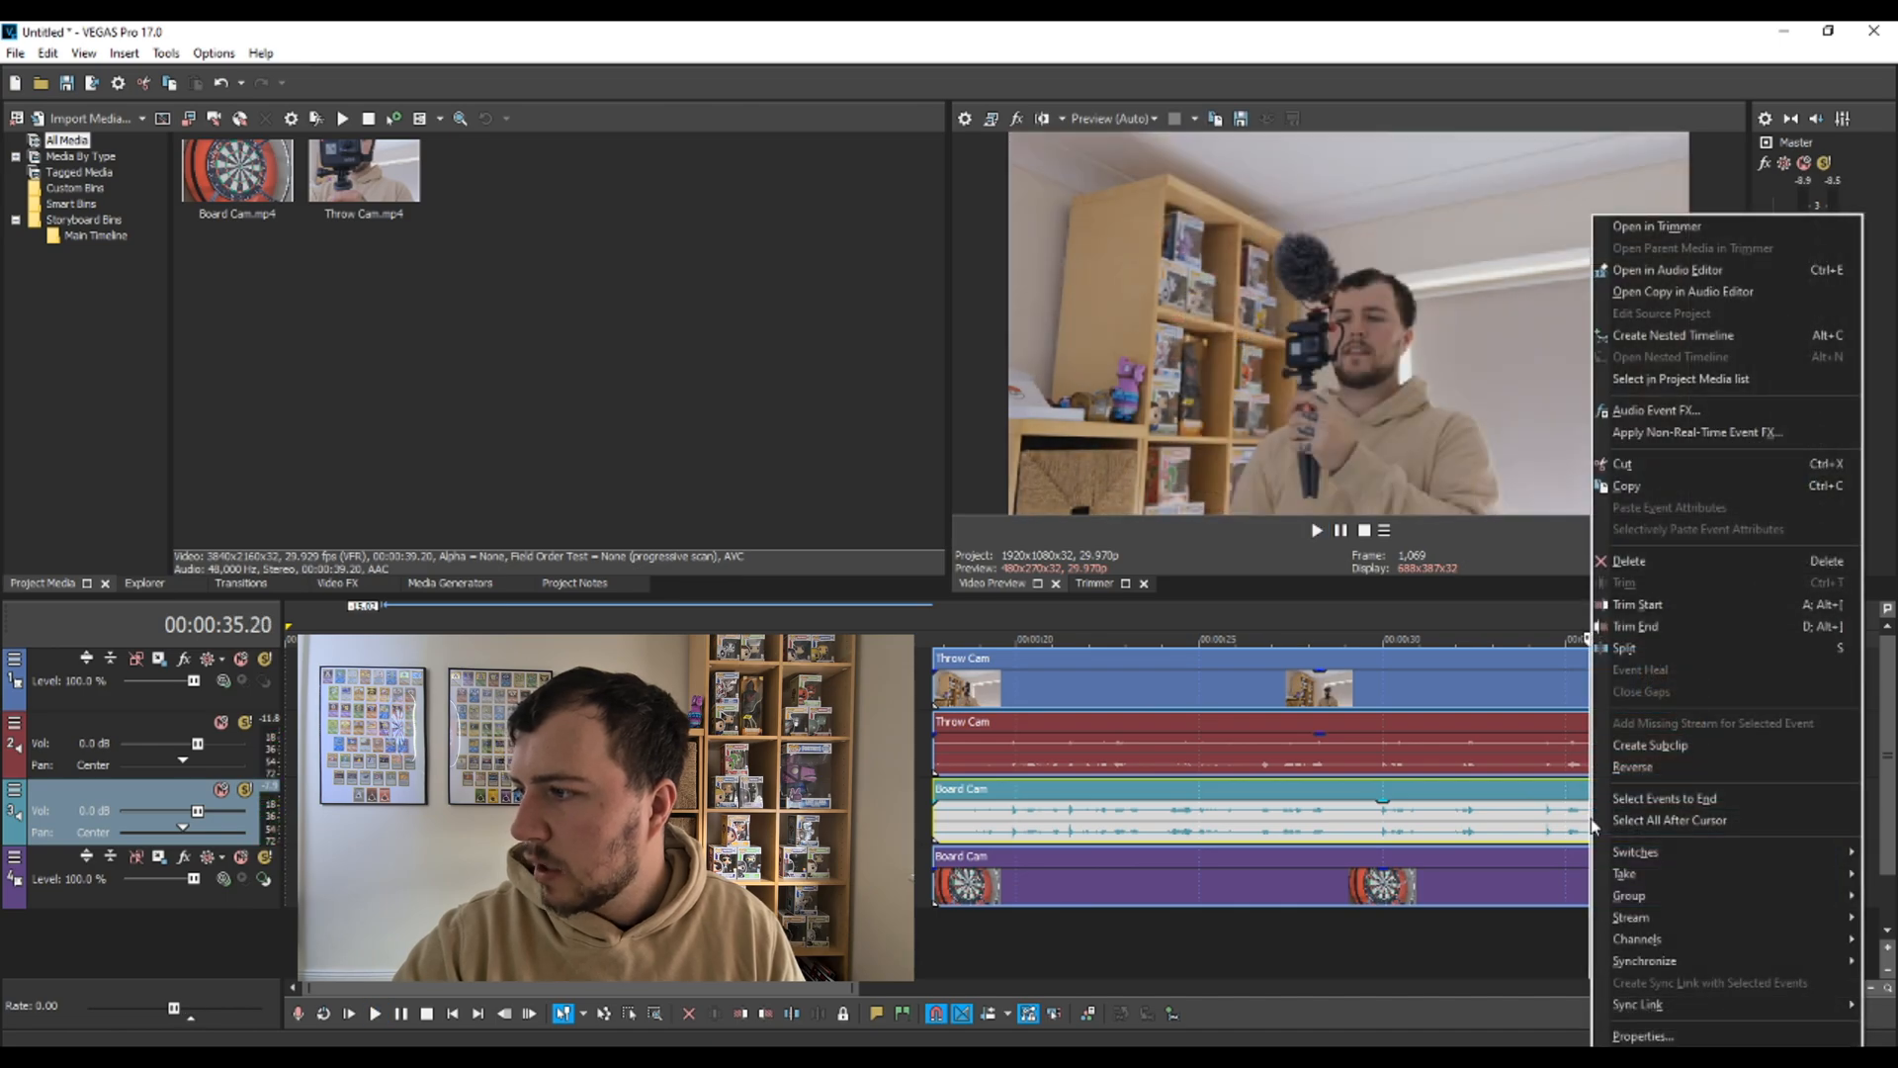
pyautogui.click(1636, 626)
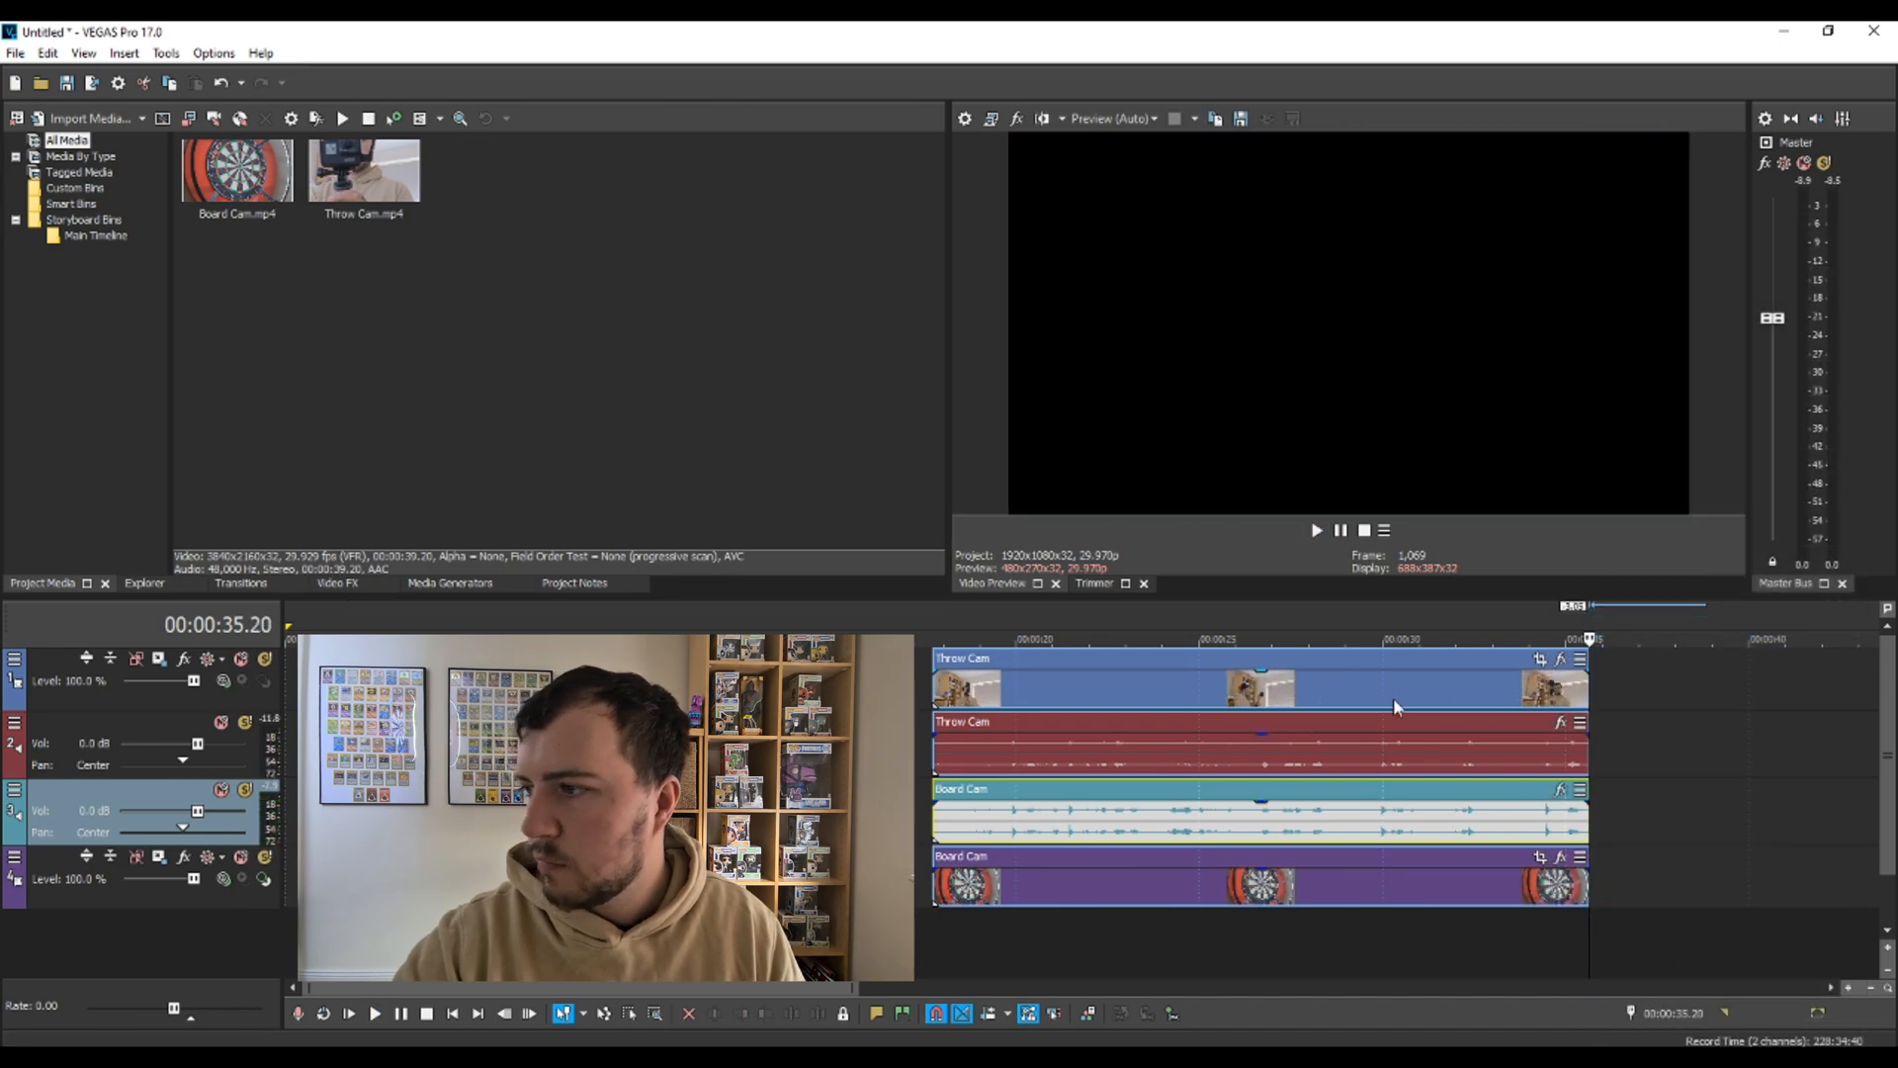
pyautogui.rightClick(1581, 810)
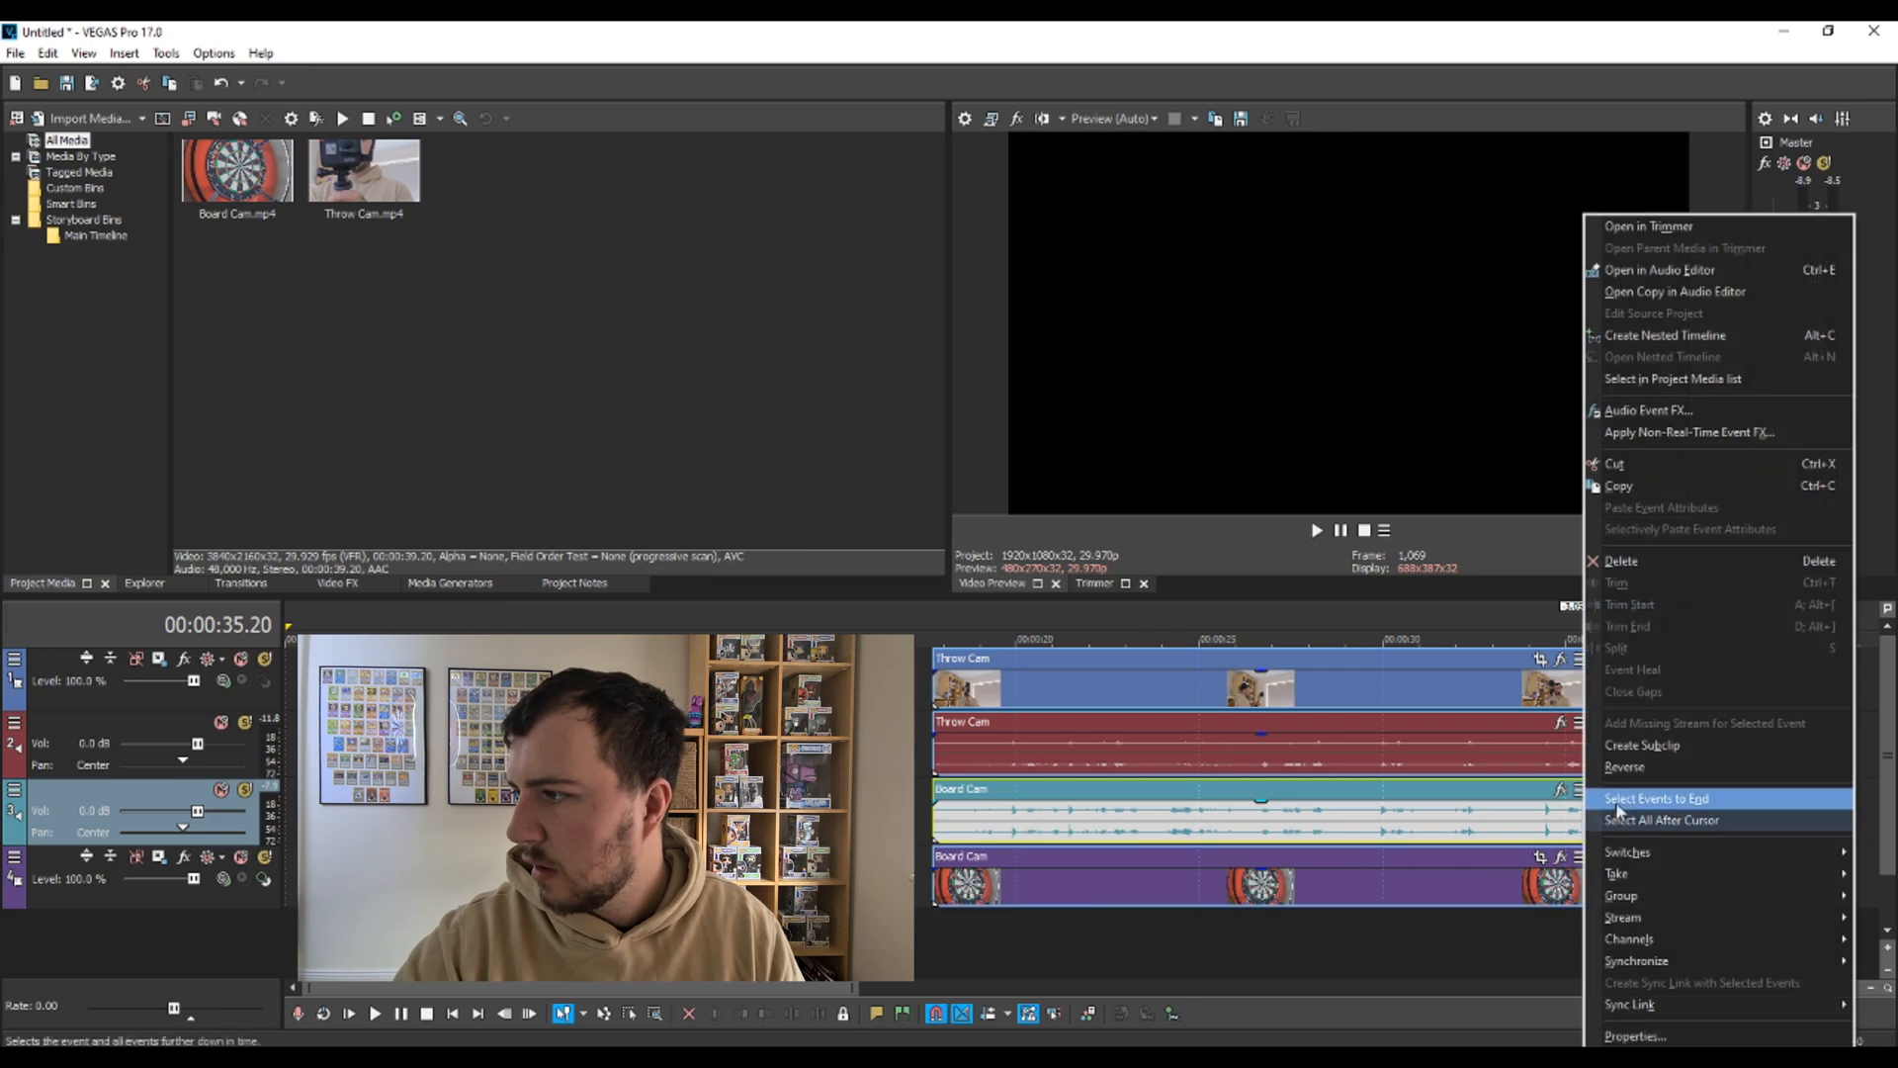
pyautogui.click(1220, 695)
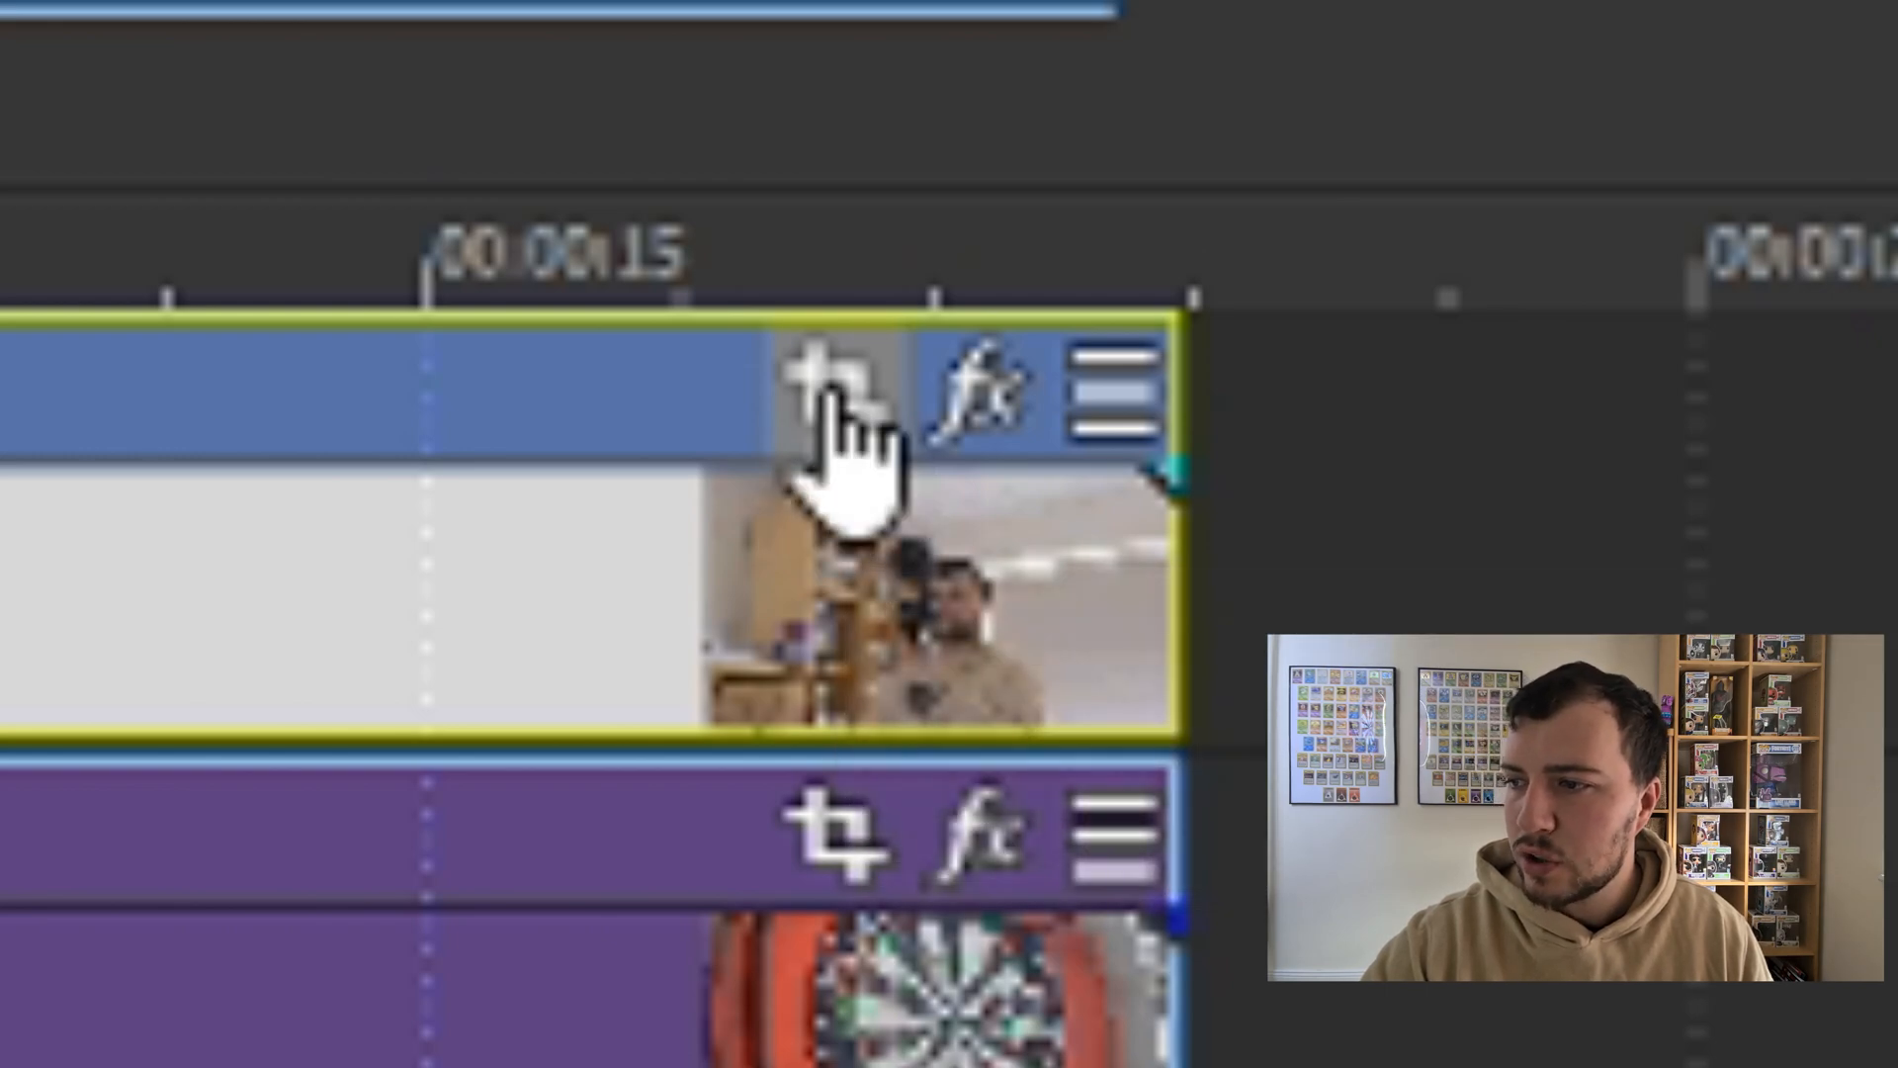
# Crop the Throw Cam video event to a width of 960 with the aspect ratio unlocked, keeping its height.
pyautogui.click(856, 390)
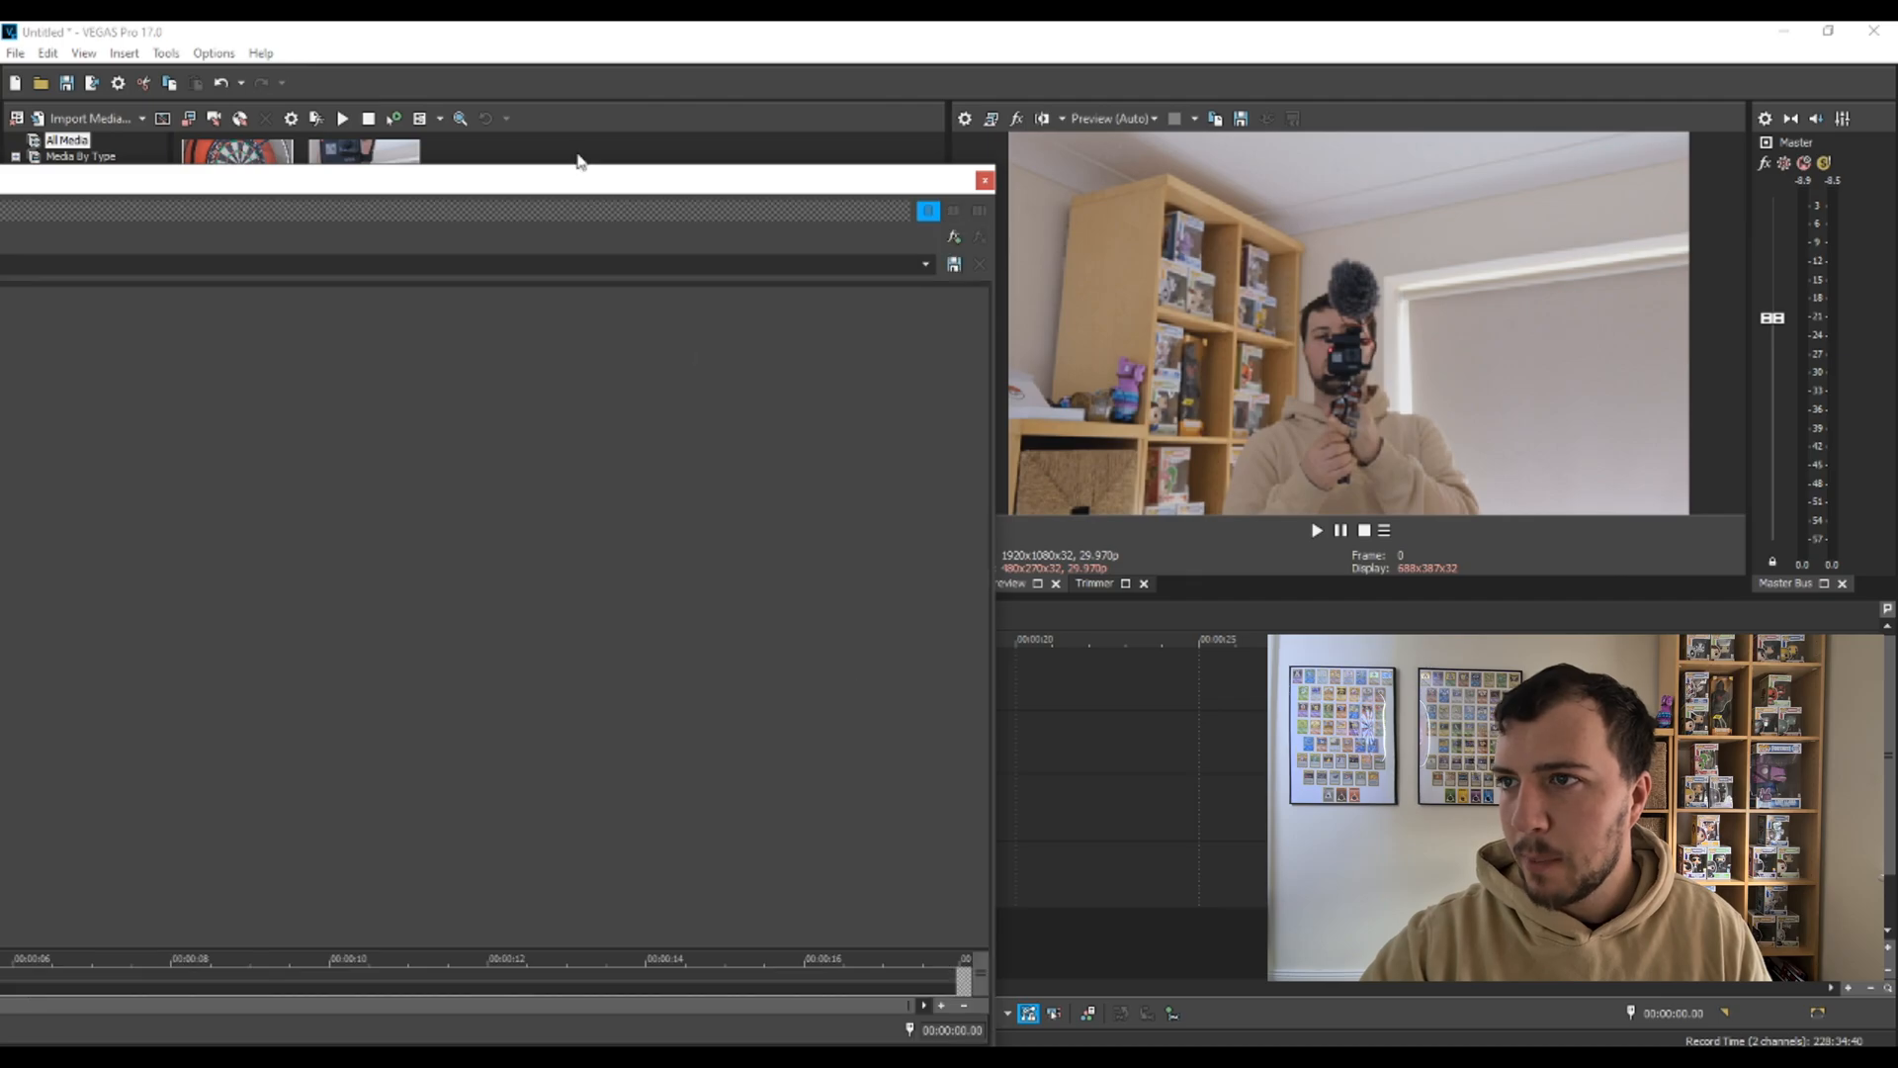
pyautogui.moveTo(581, 191); pyautogui.dragTo(1327, 127)
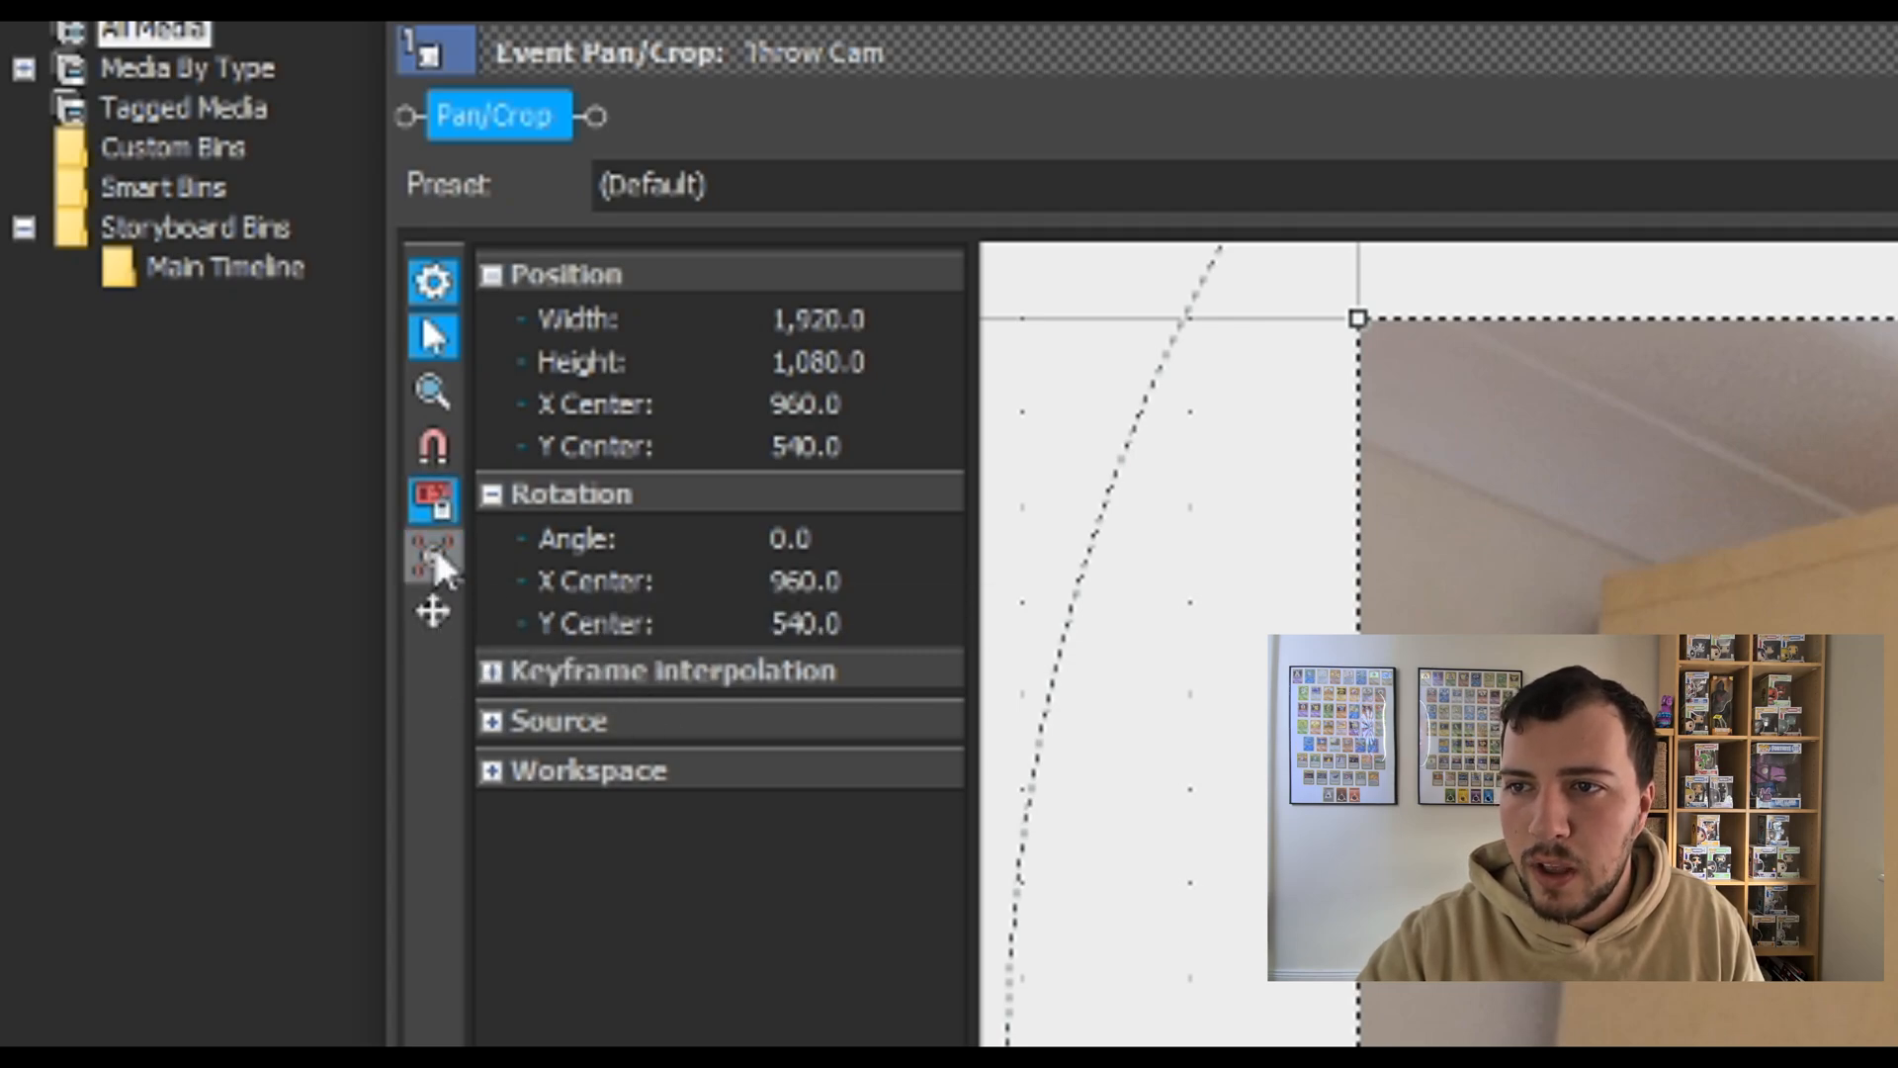
pyautogui.click(435, 495)
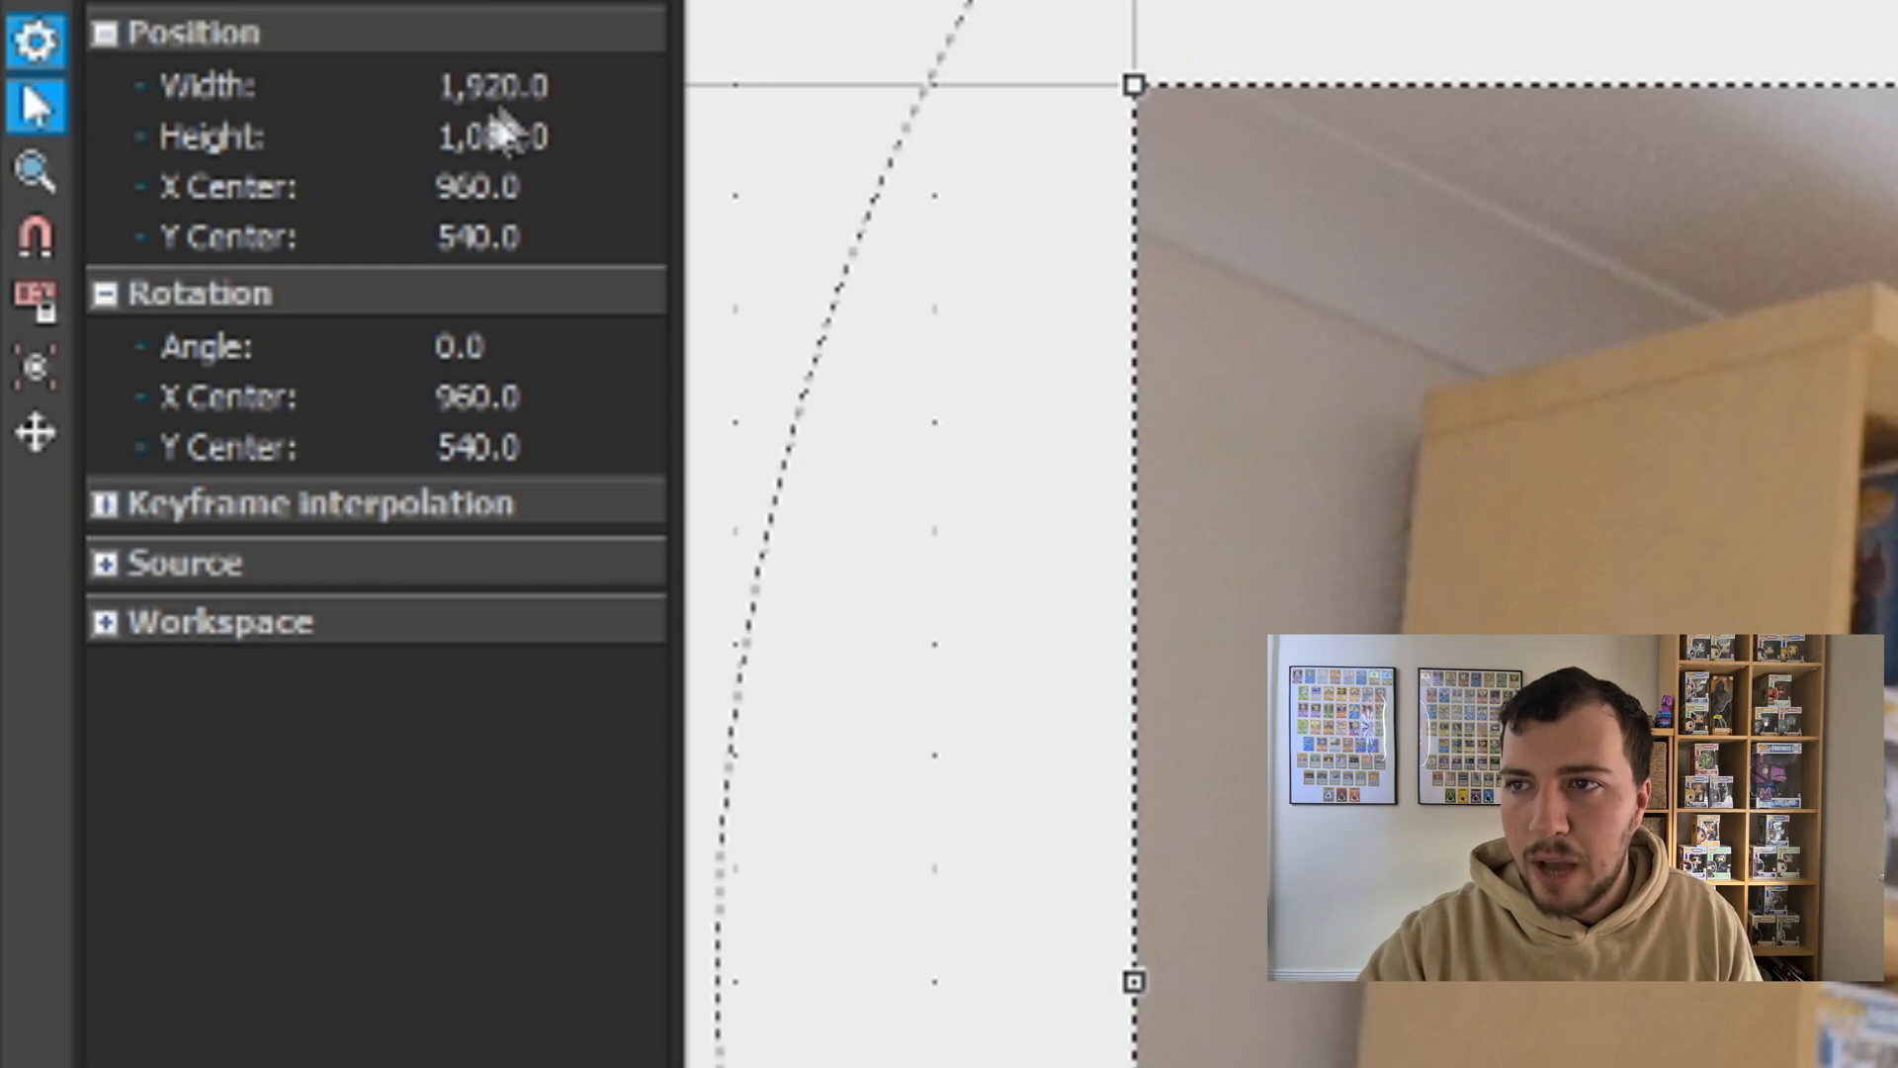
pyautogui.click(532, 87)
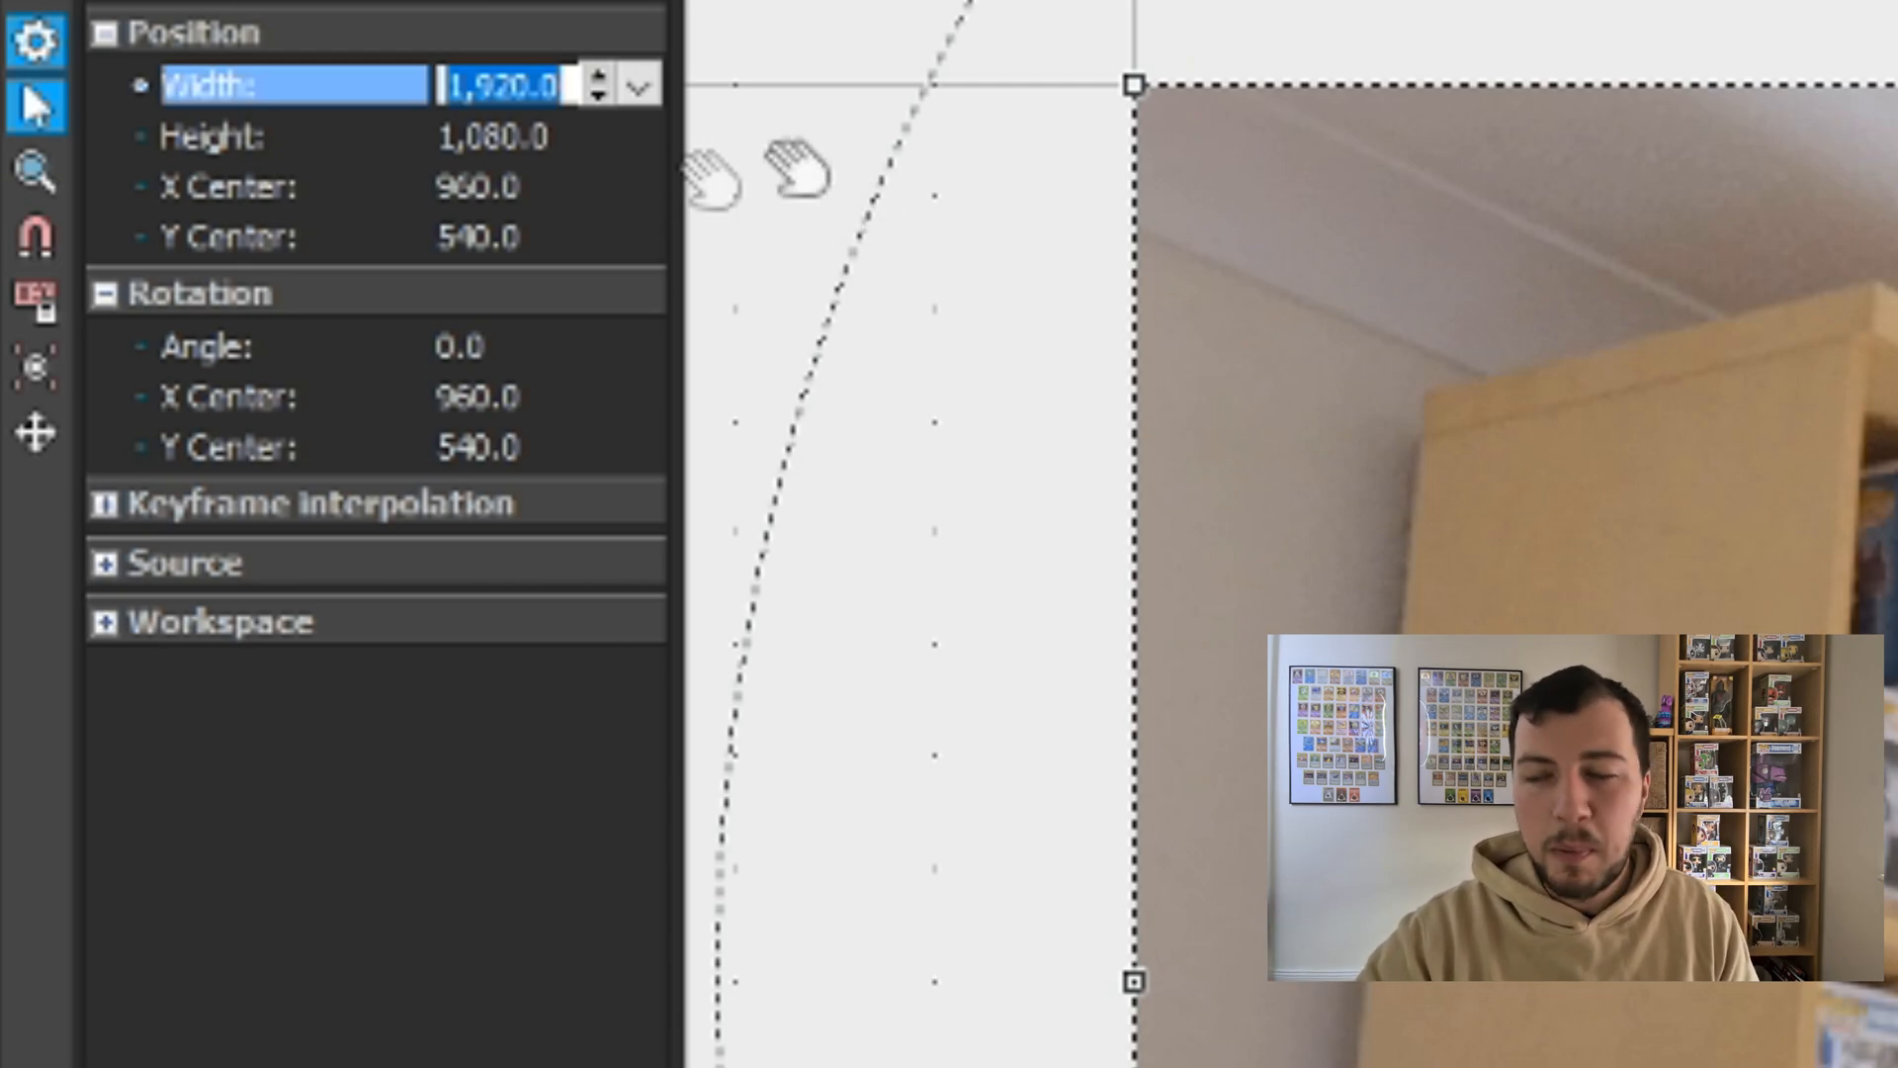
pyautogui.click(496, 69)
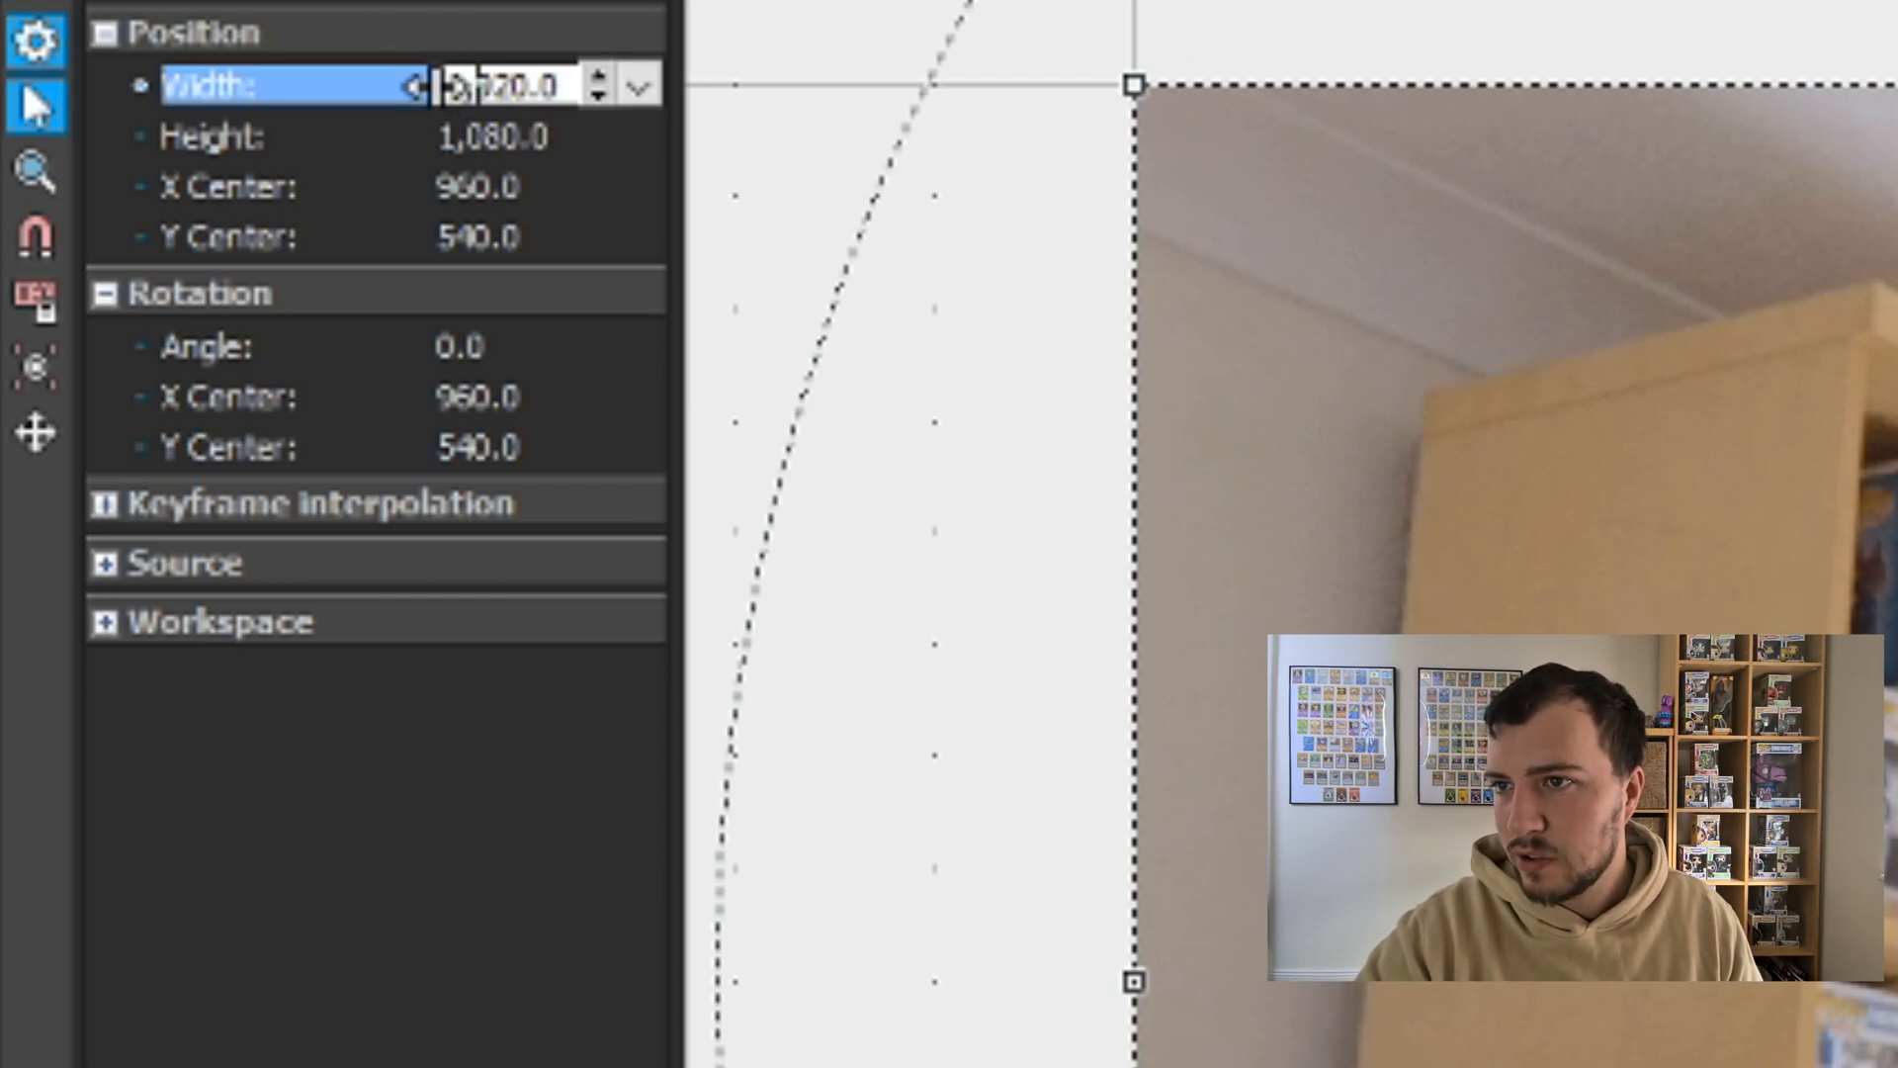
pyautogui.moveTo(448, 83); pyautogui.dragTo(565, 67)
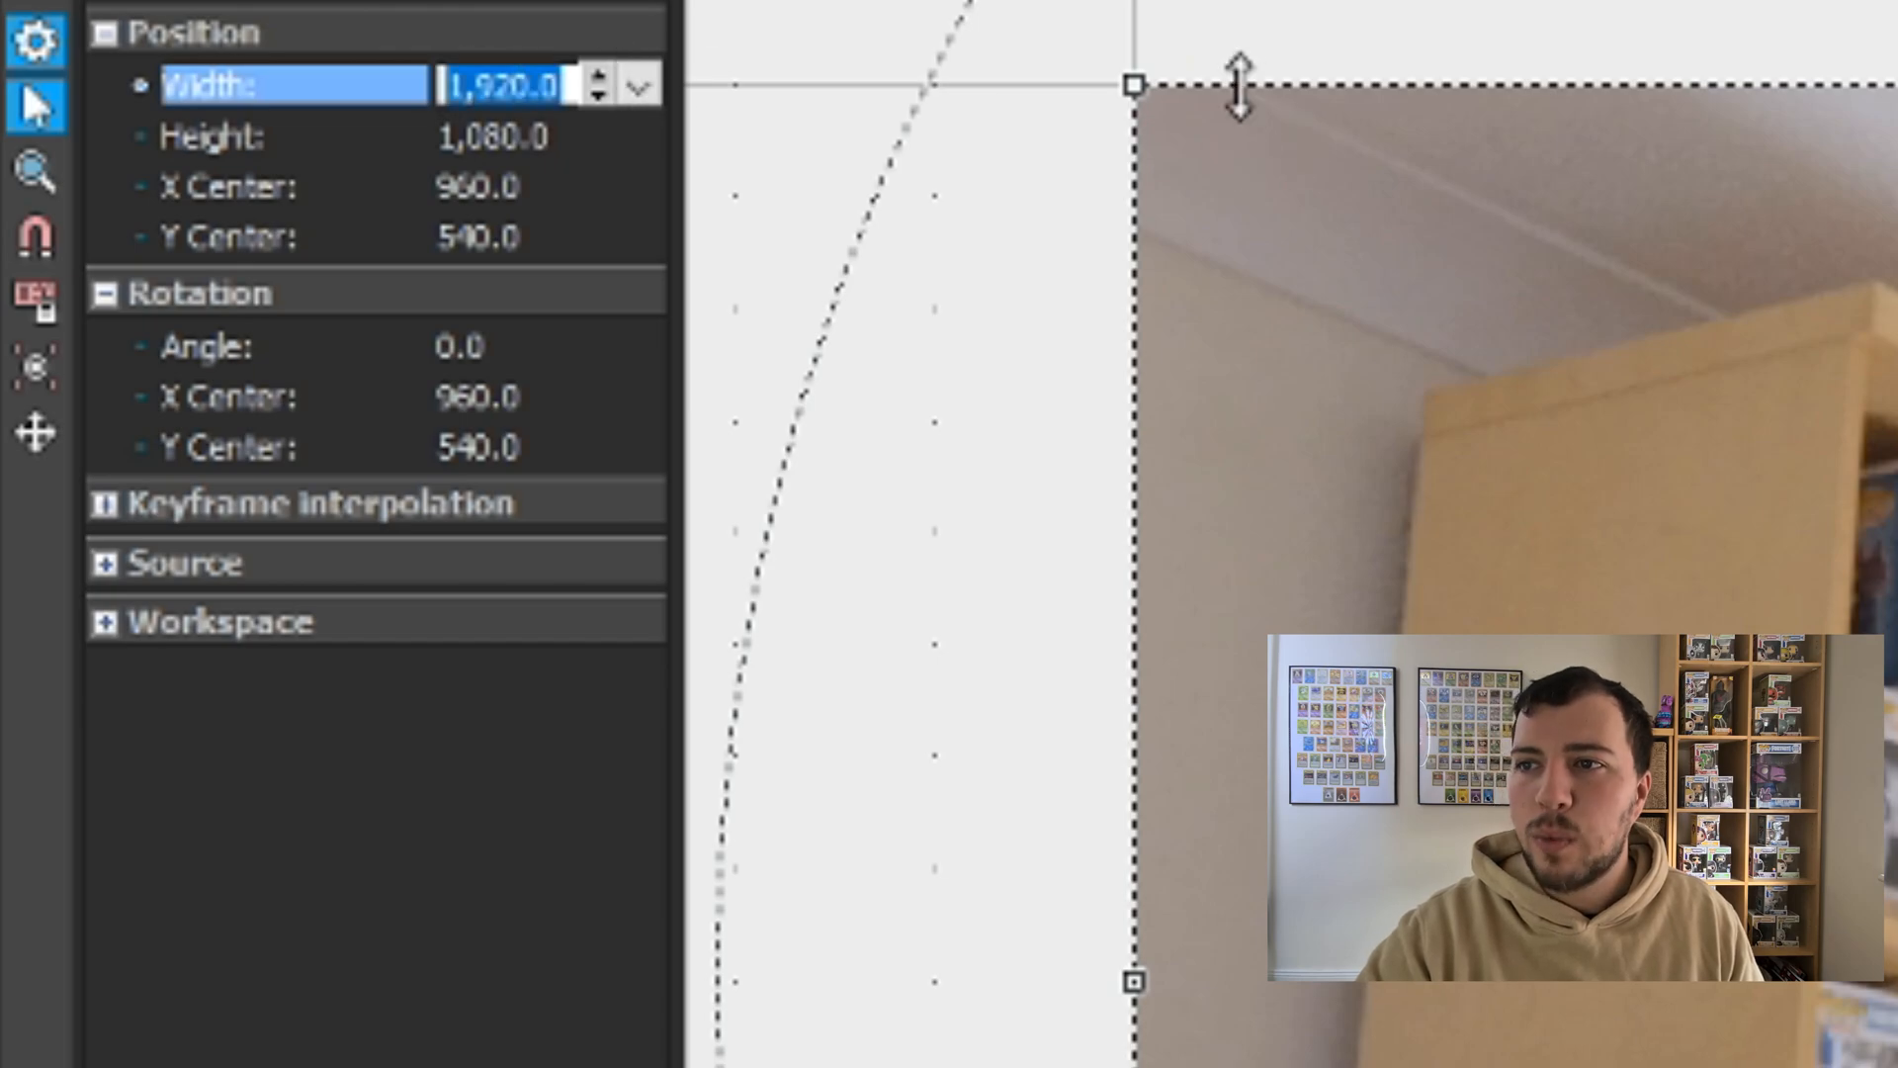
pyautogui.write('960')
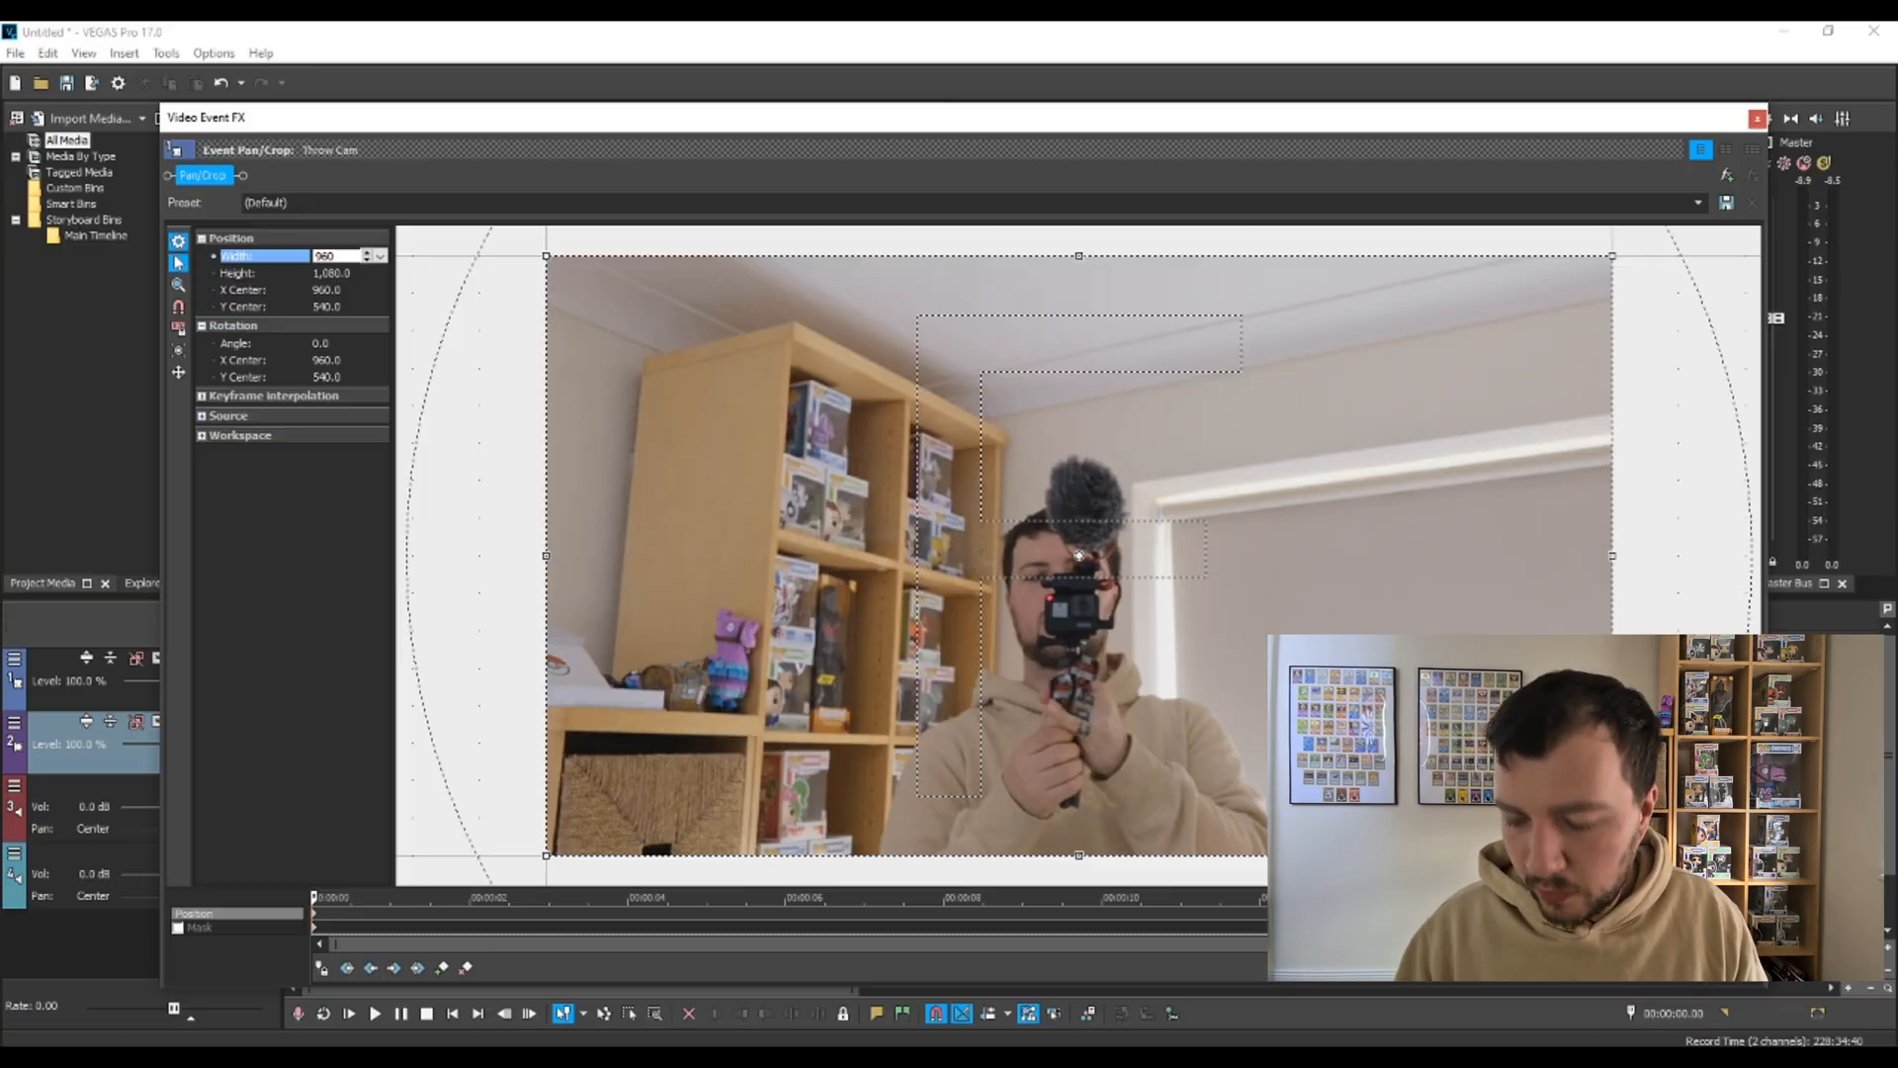
pyautogui.press('Return')
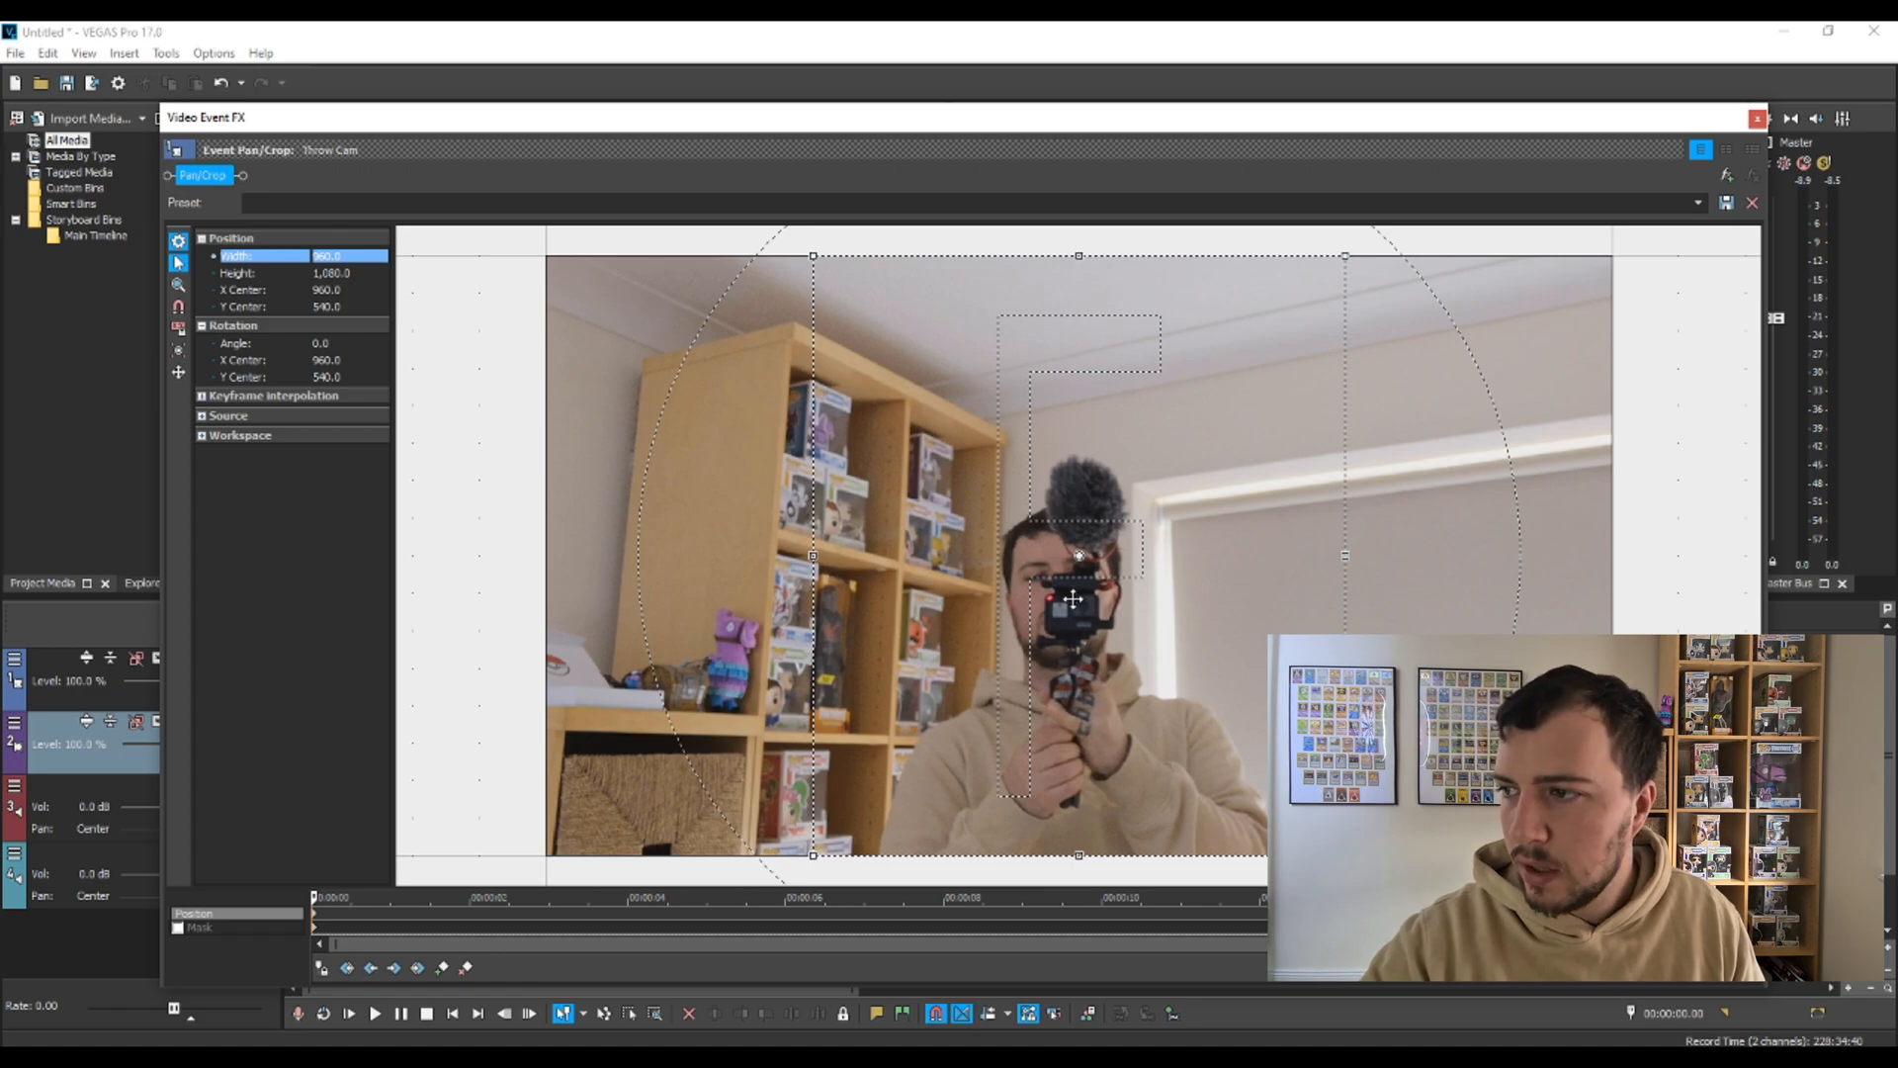
pyautogui.click(1758, 119)
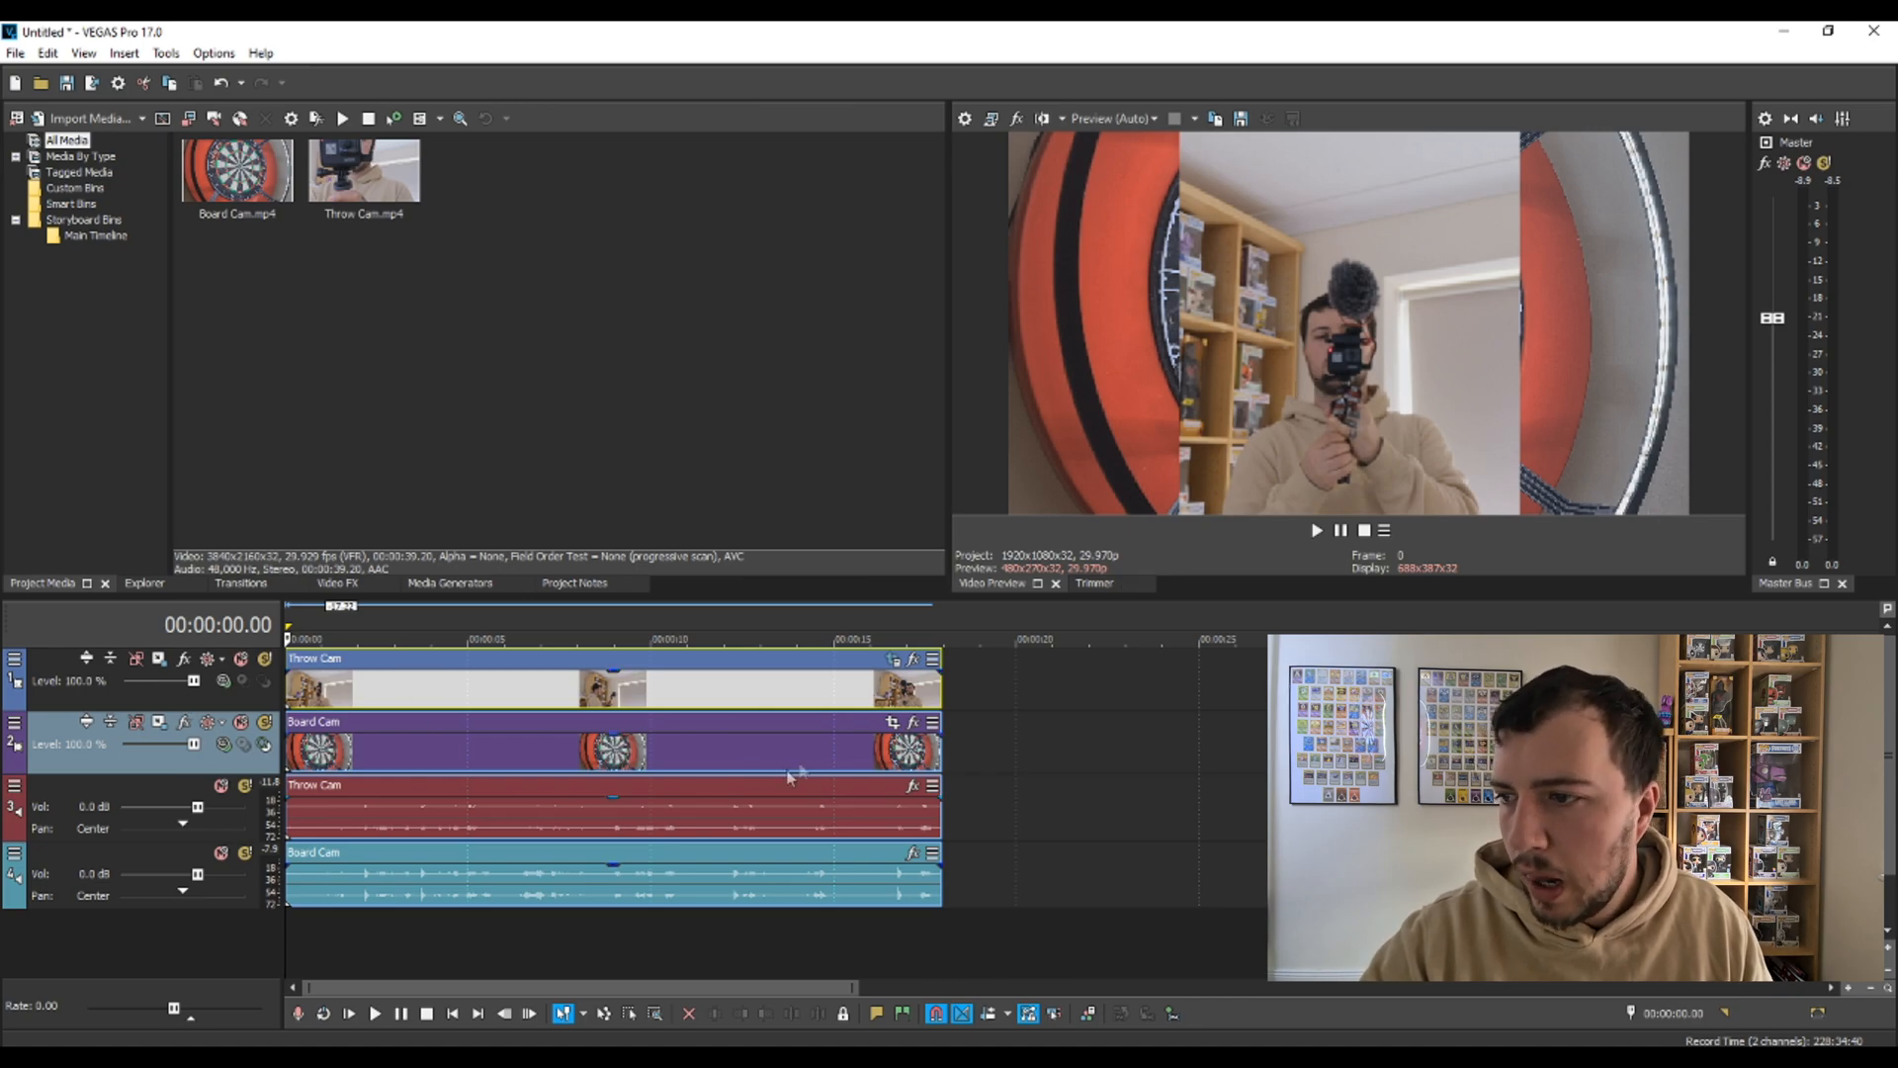
# Crop the Board Cam video event to a width of 1,920 in Pan/Crop, keeping its height.
pyautogui.click(892, 723)
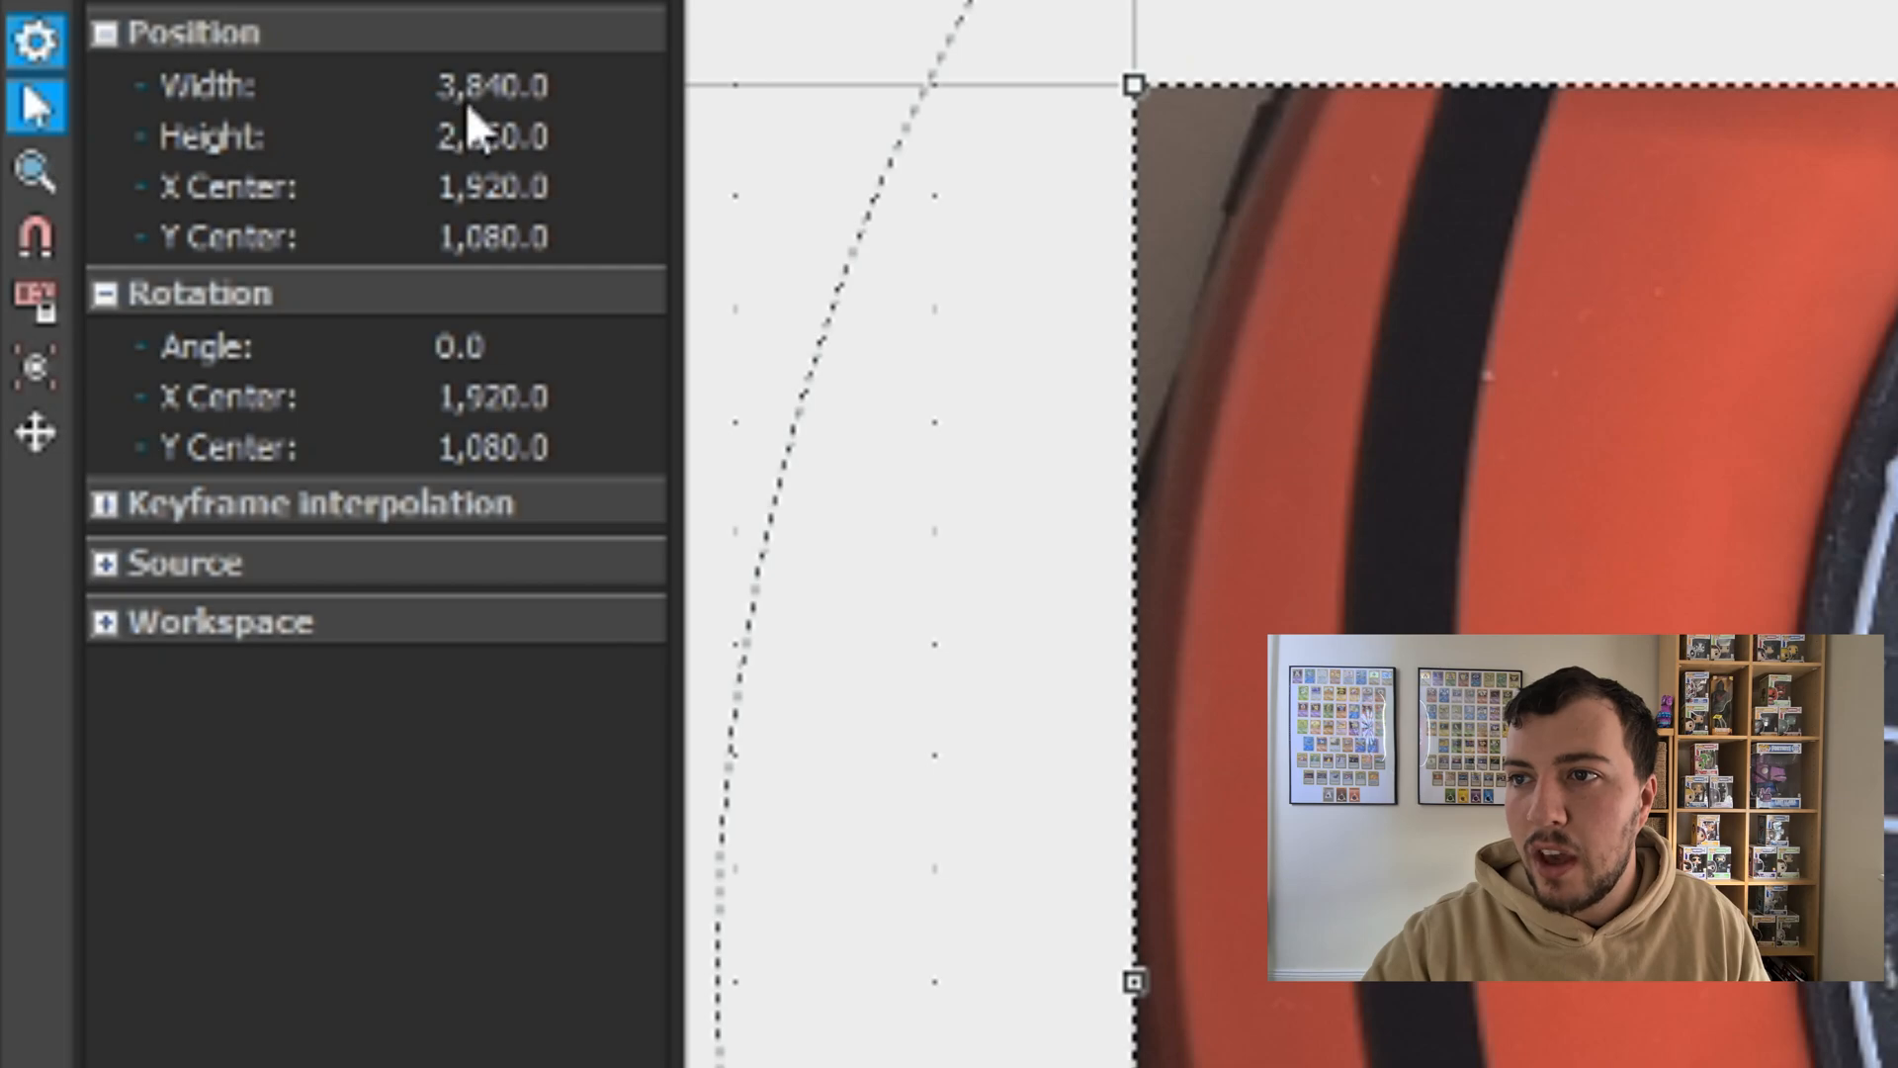
pyautogui.click(501, 103)
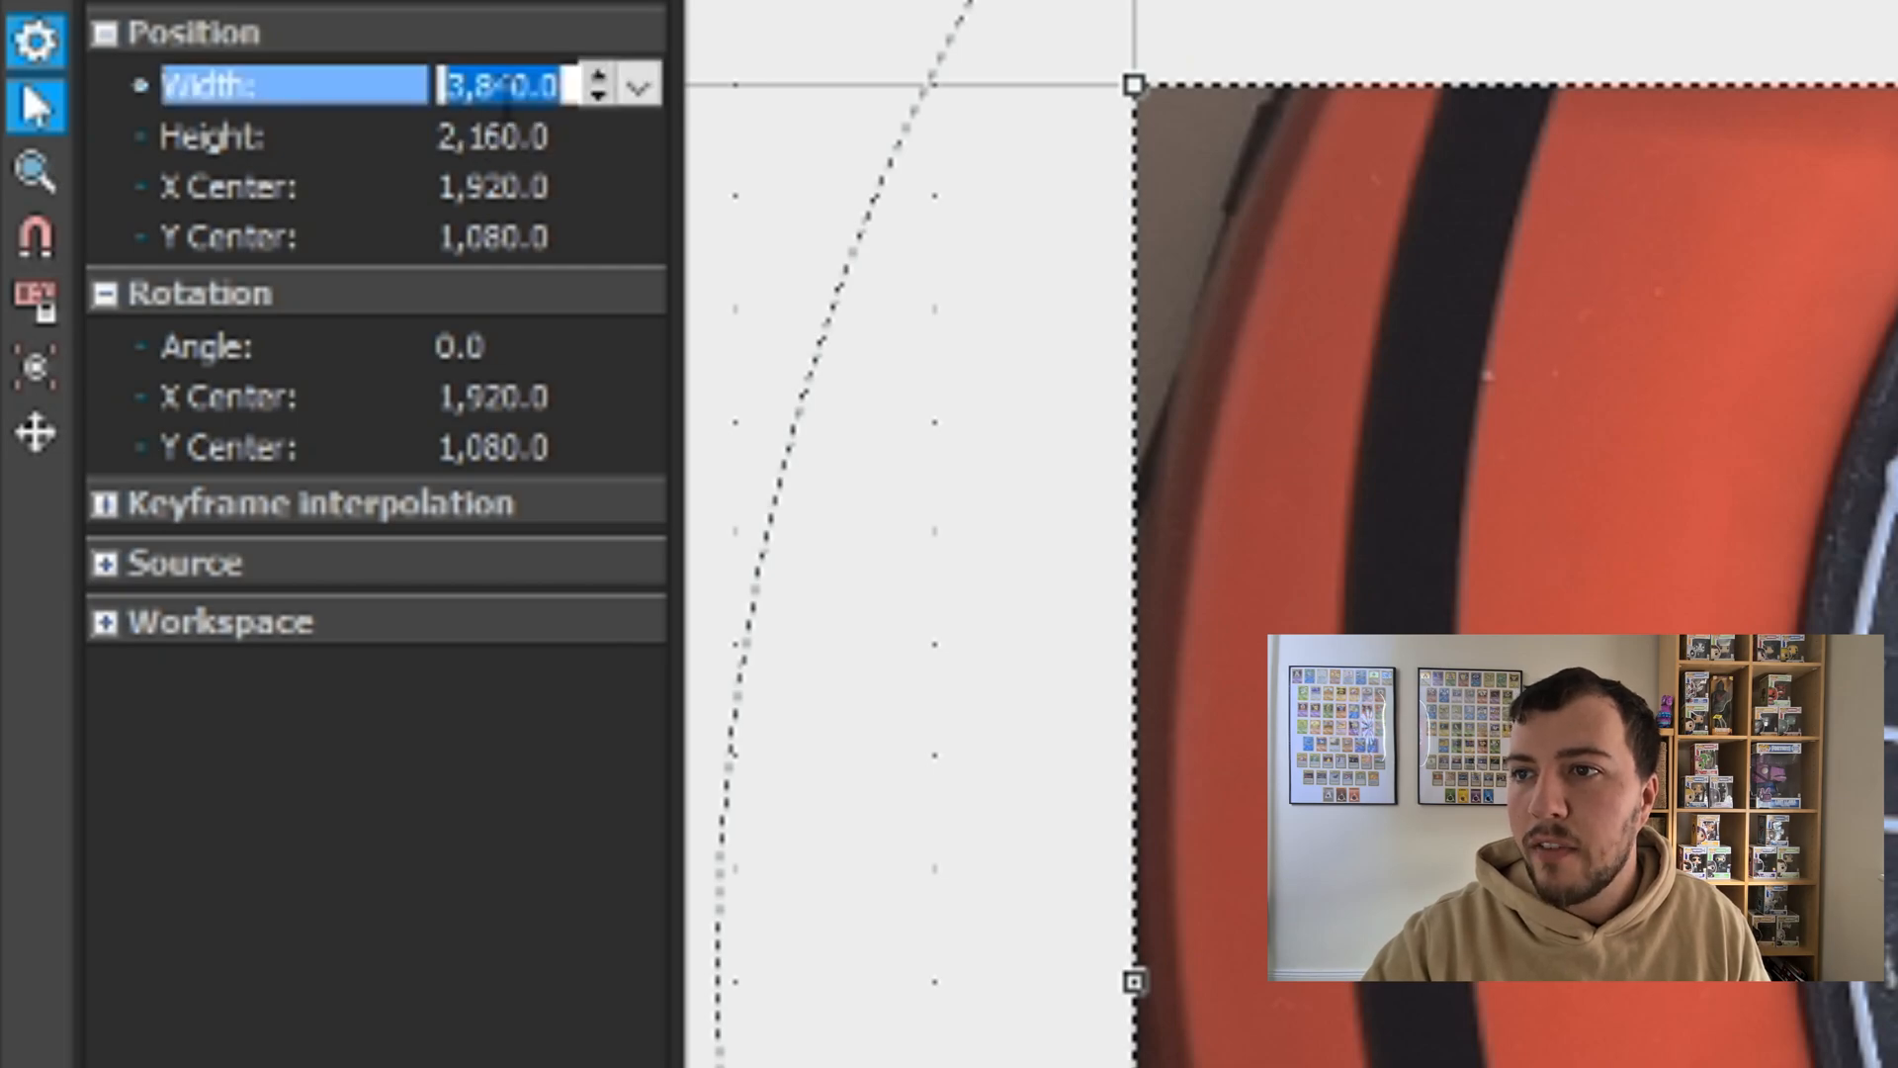
pyautogui.write('1920')
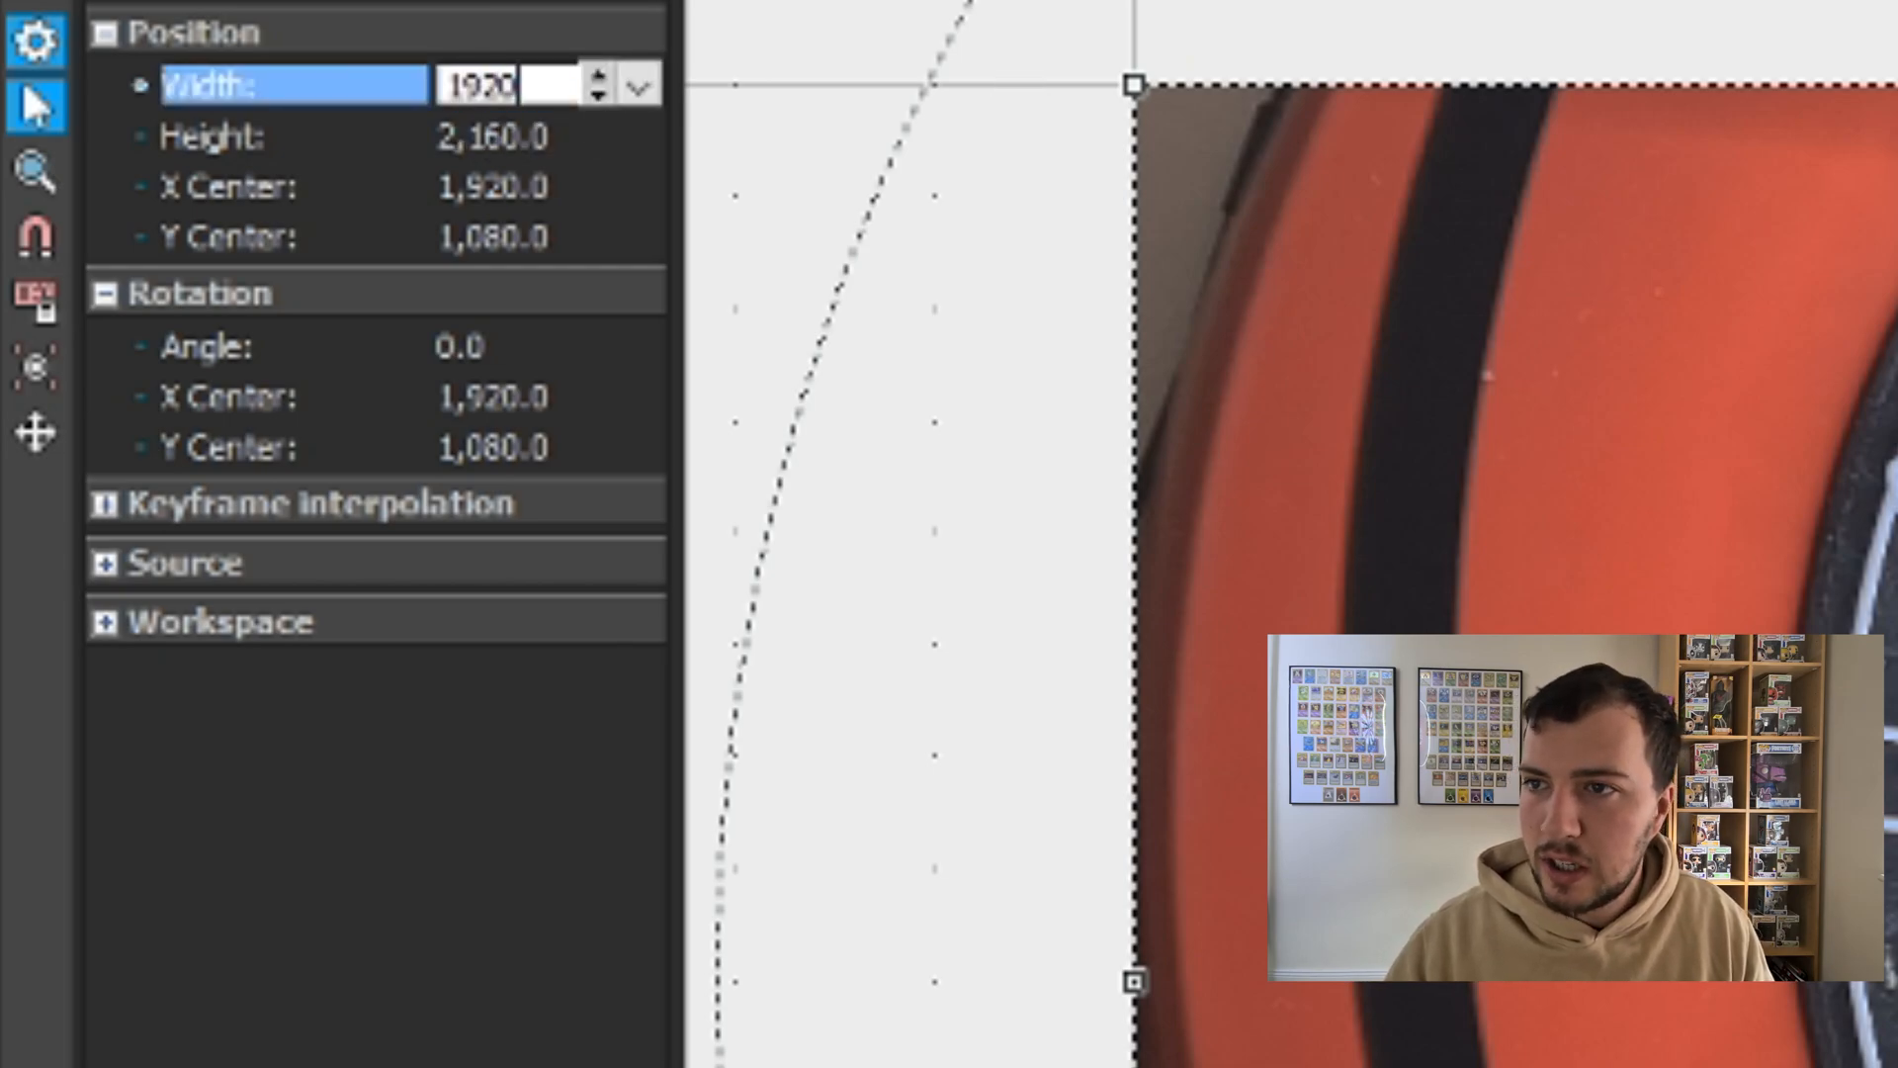
pyautogui.press('Return')
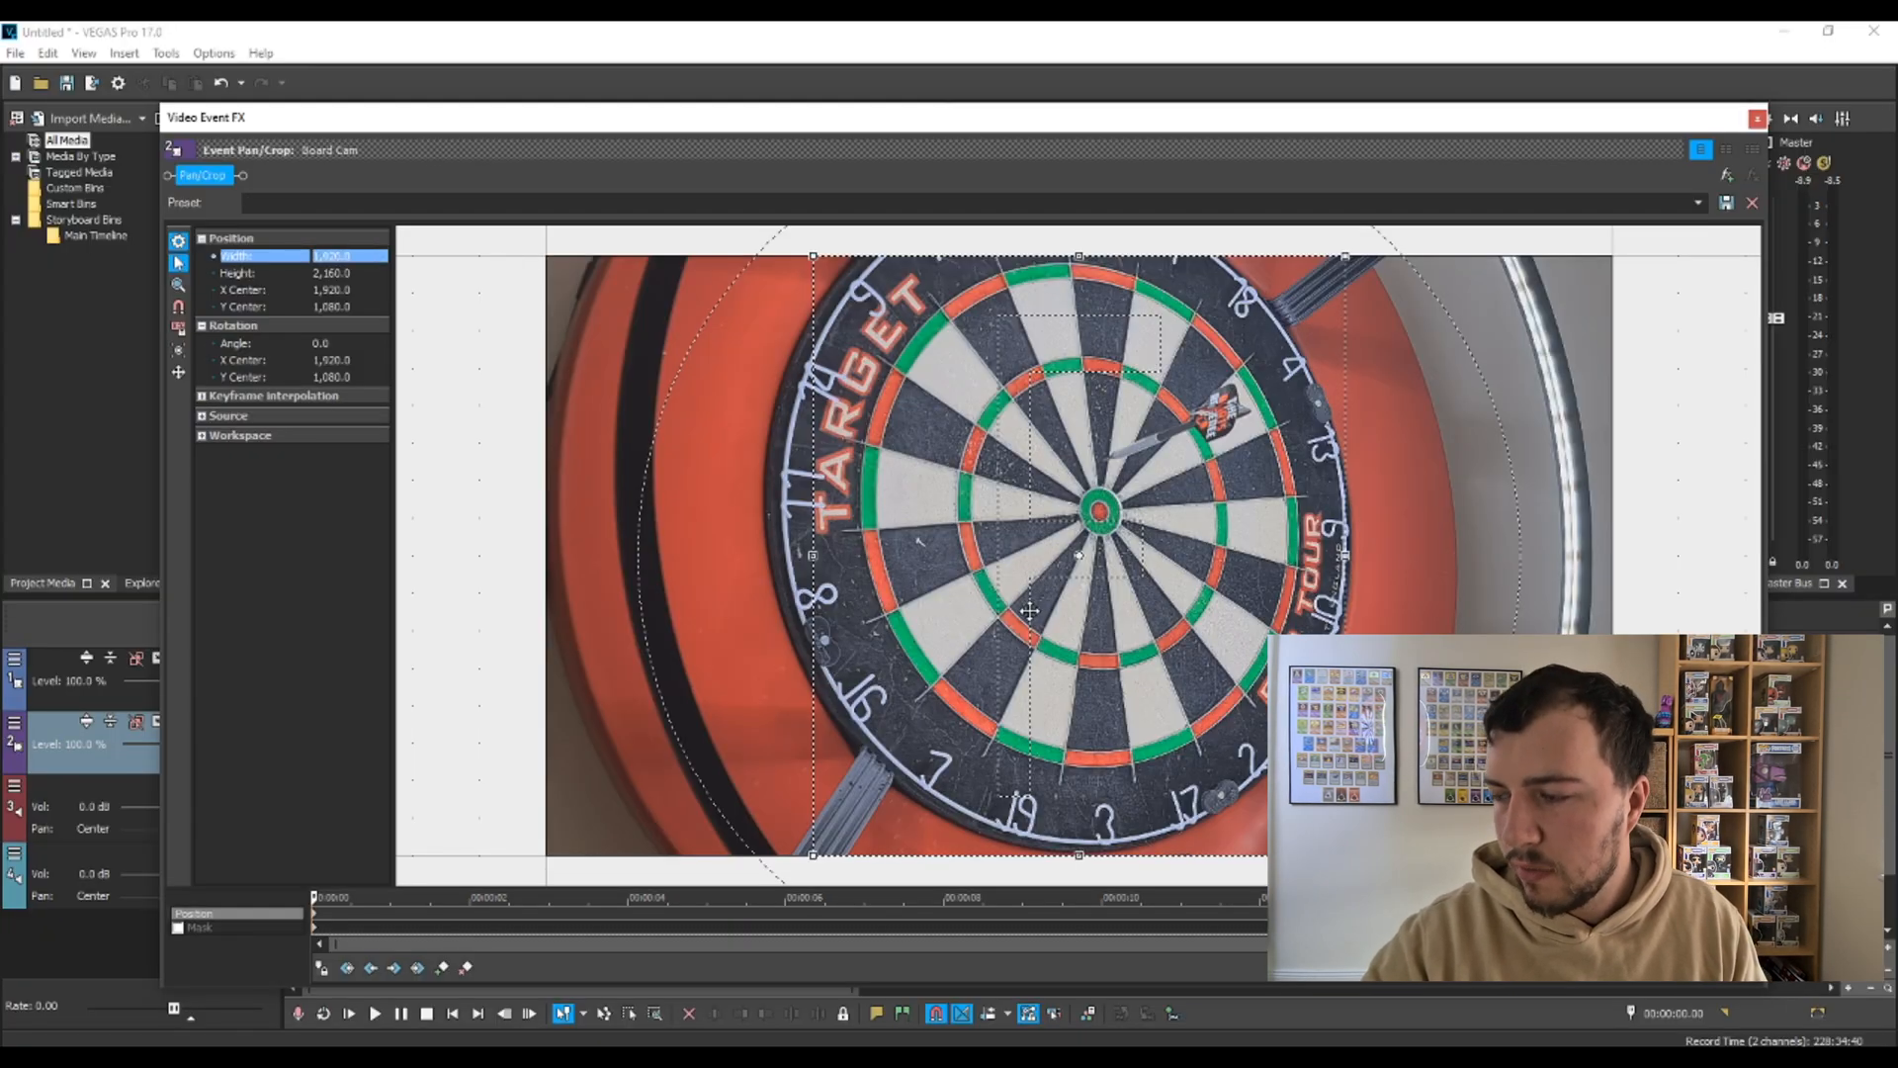
# Shift the Board Cam crop frame sideways to centre it on the dartboard, with X Center about 1,987.7 and Y Center 1,080.
pyautogui.moveTo(1055, 633); pyautogui.dragTo(1138, 634)
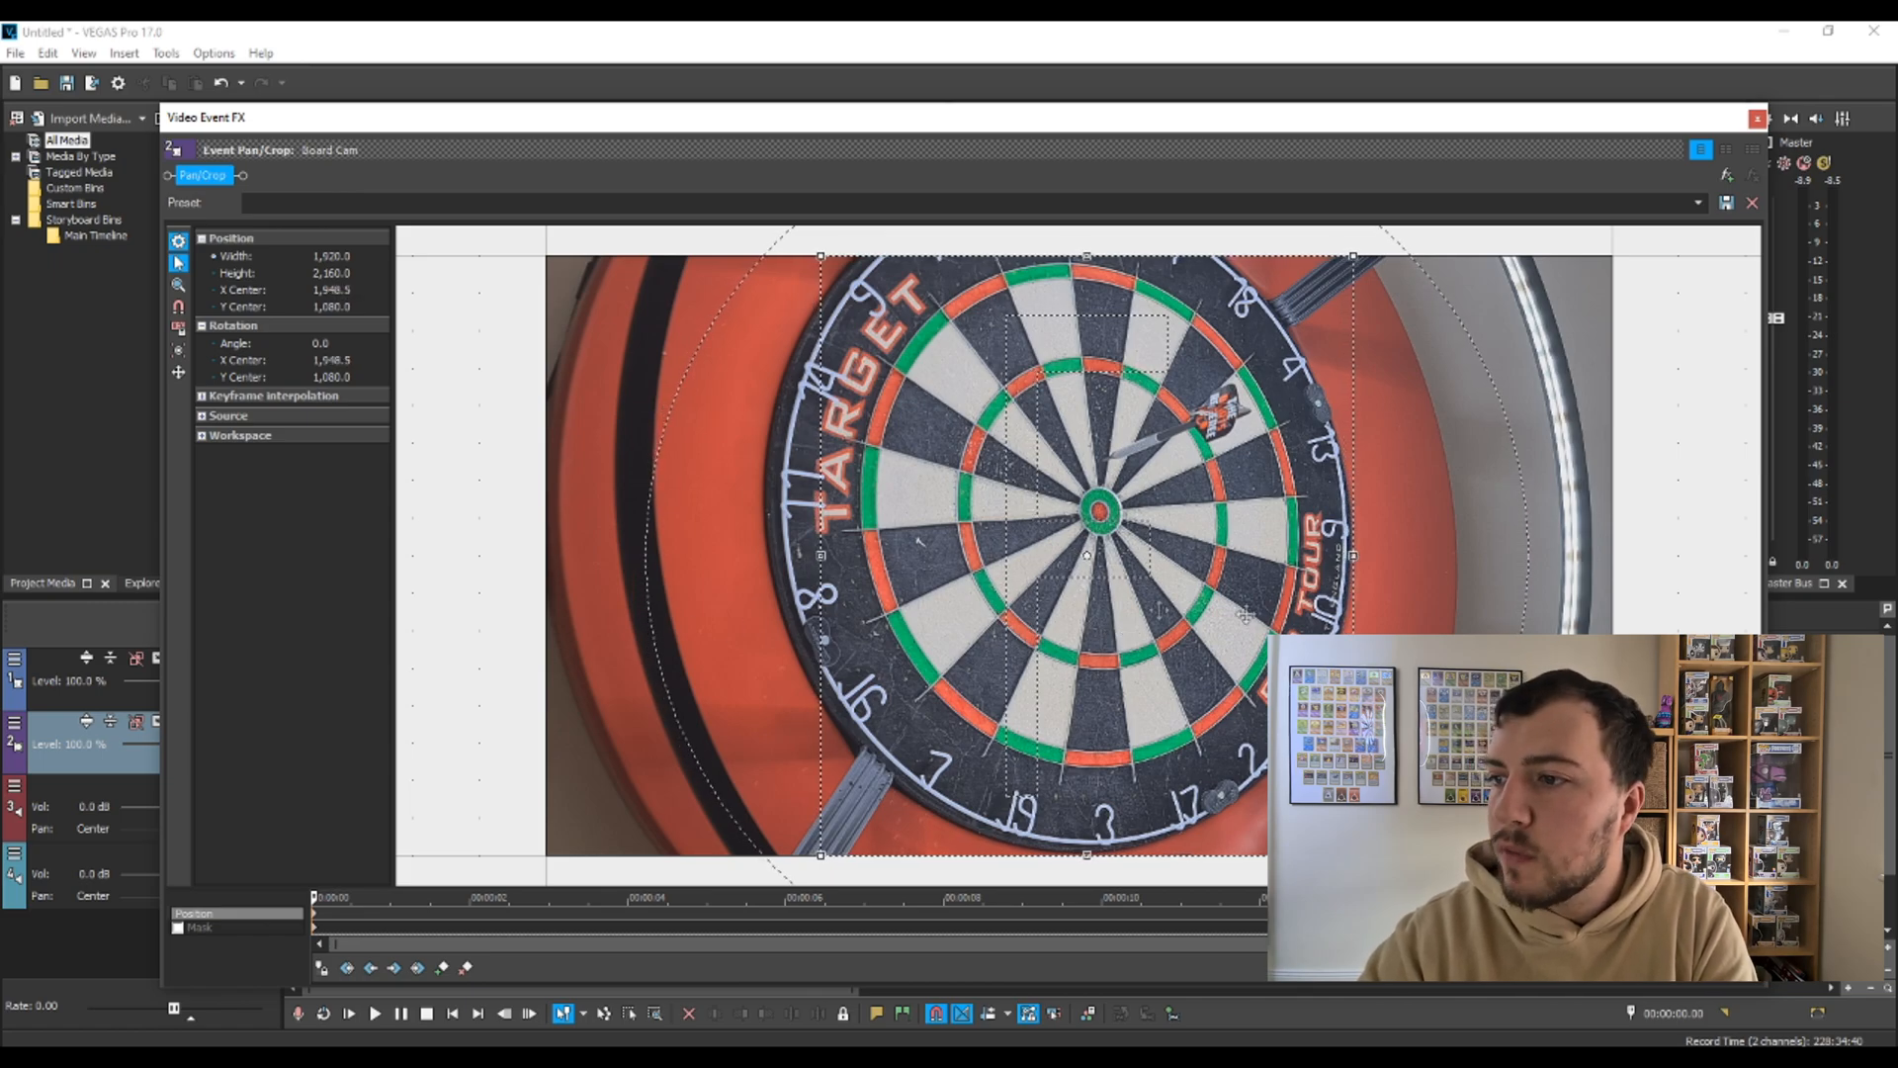
pyautogui.moveTo(983, 614); pyautogui.dragTo(949, 612)
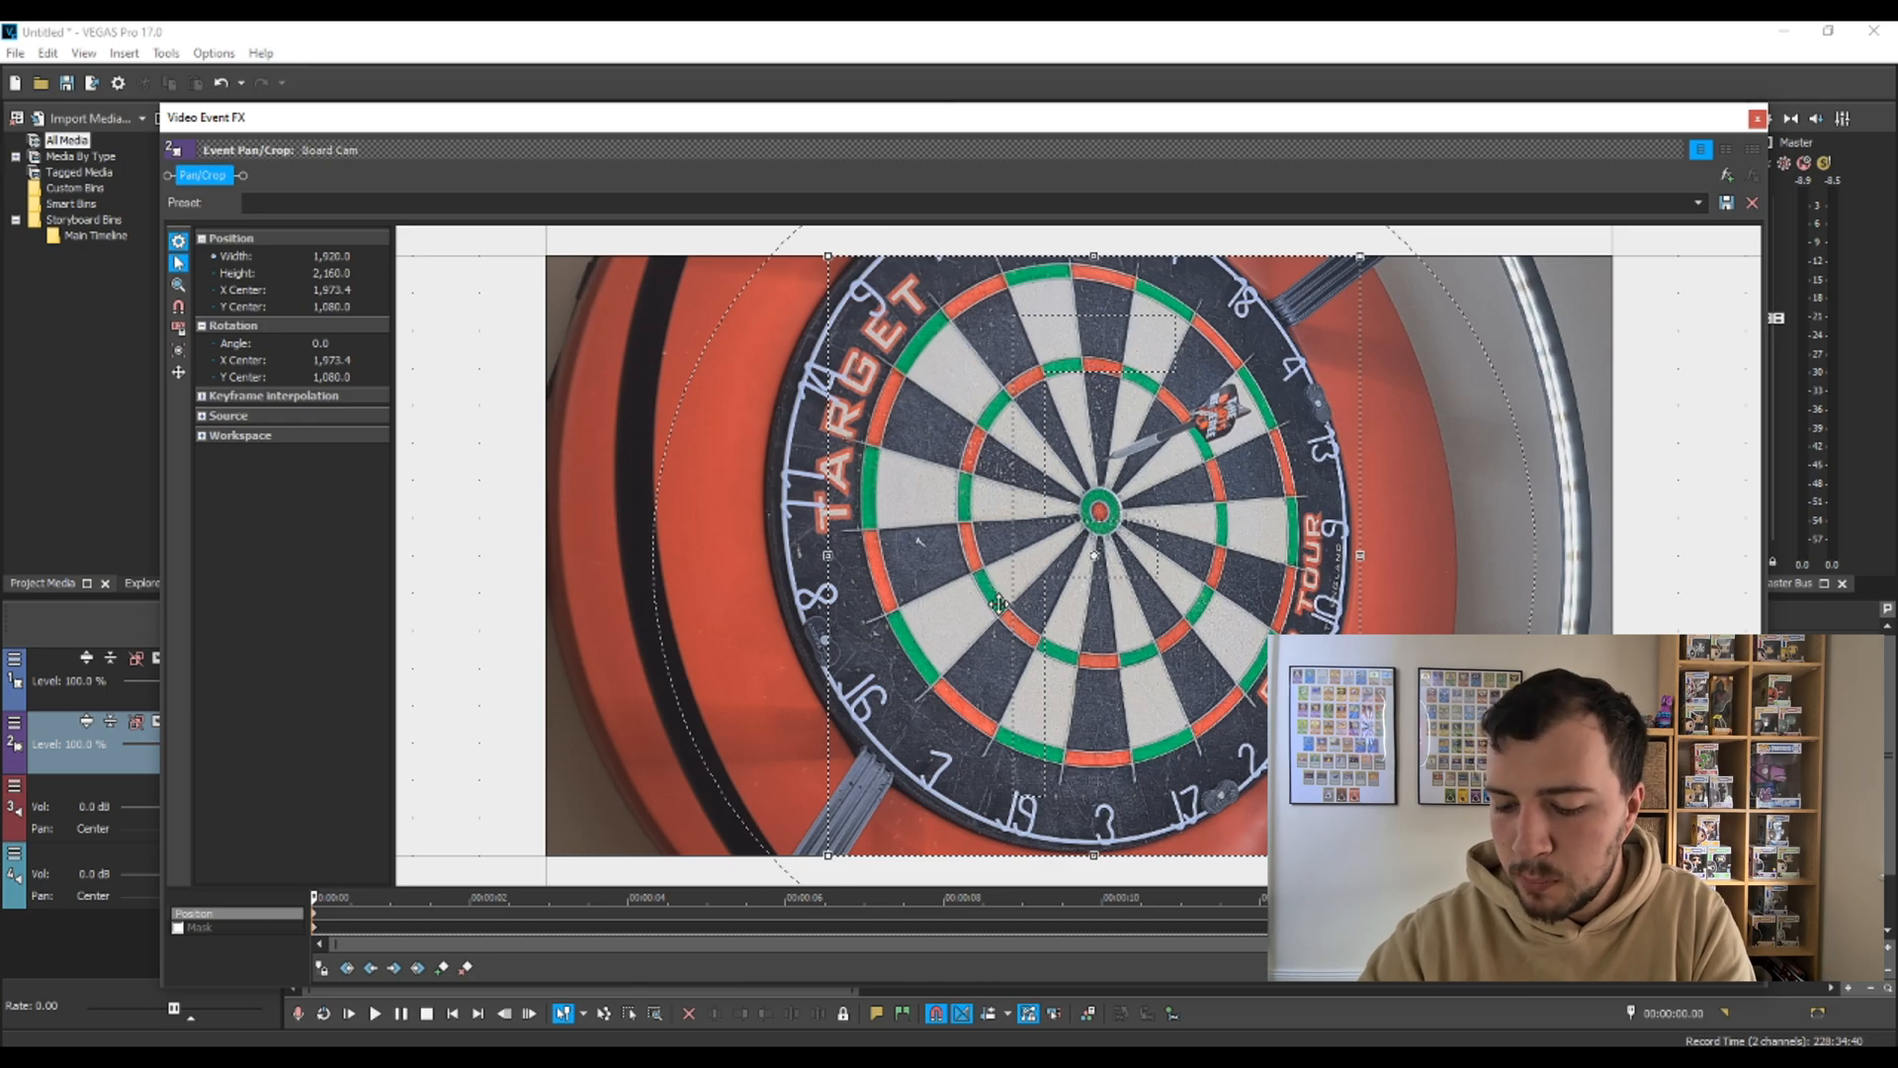
pyautogui.moveTo(999, 604); pyautogui.dragTo(931, 617)
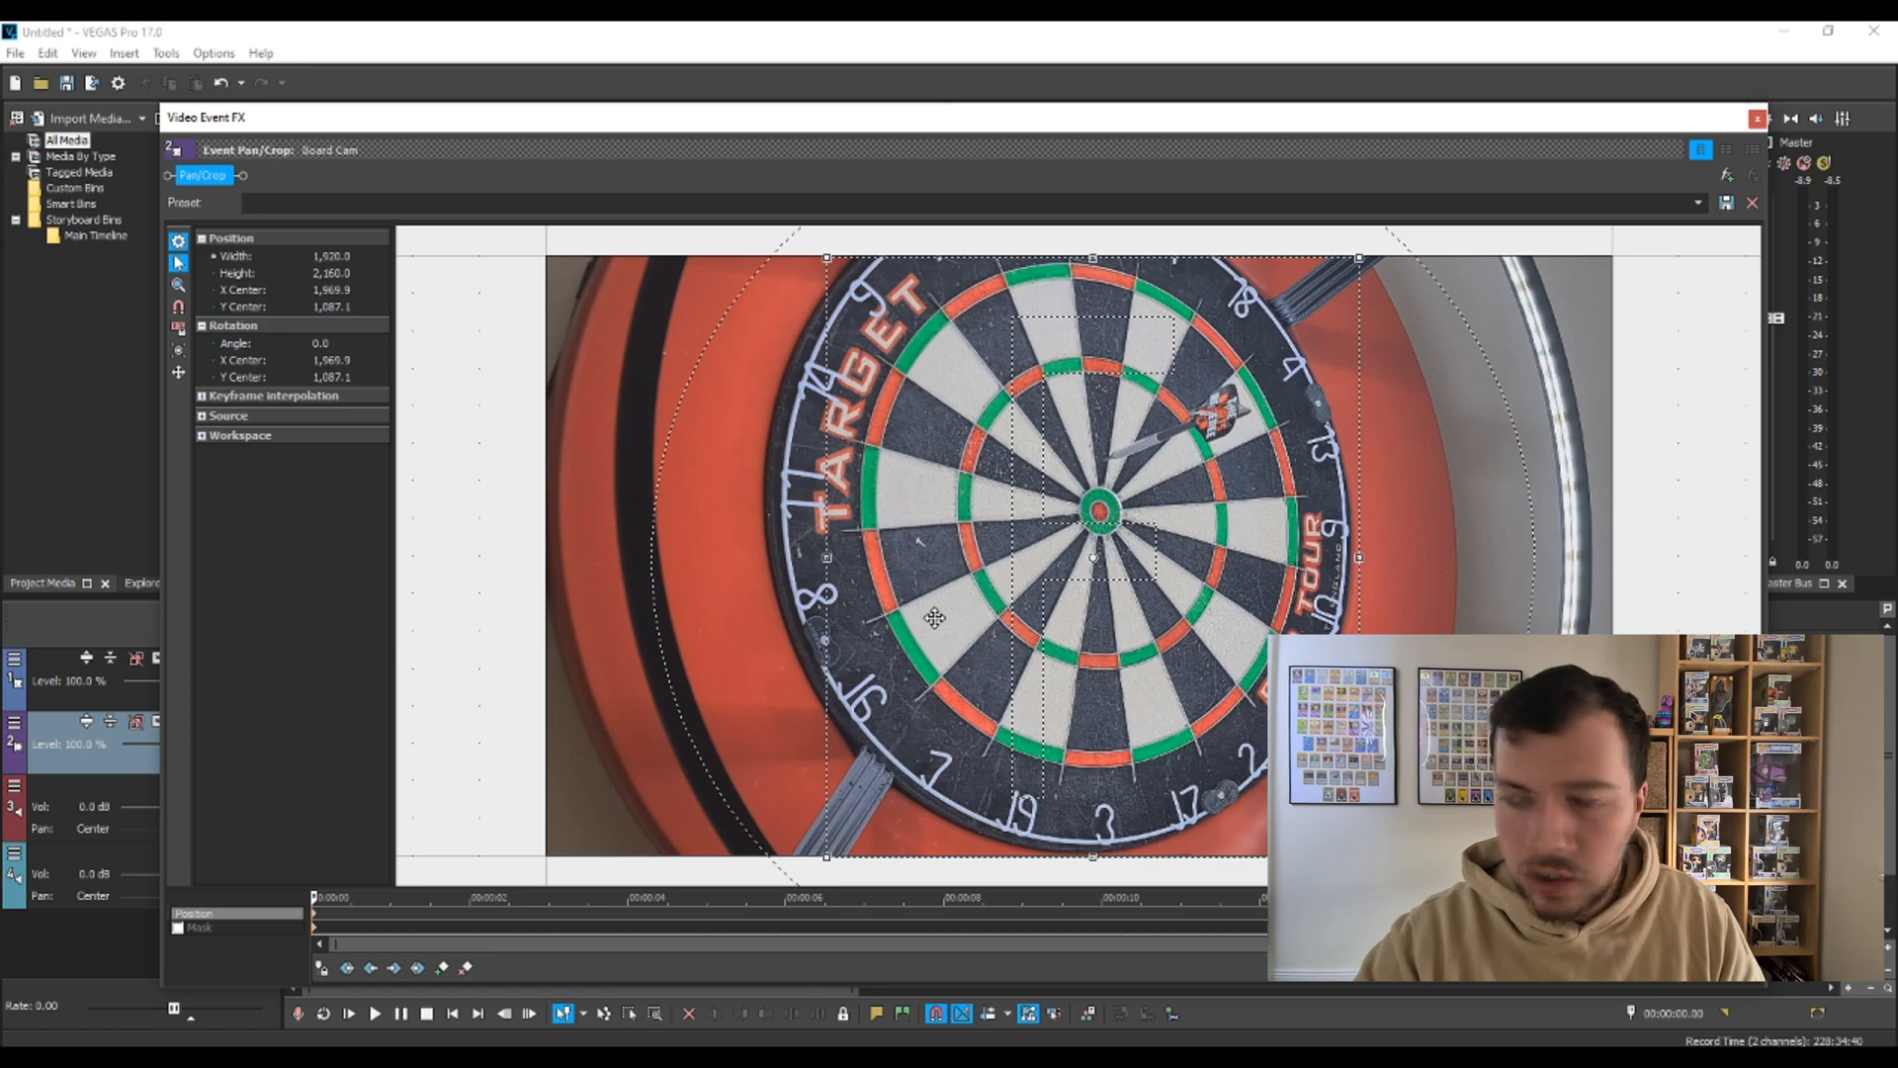
pyautogui.hotkey('ctrl', 'z')
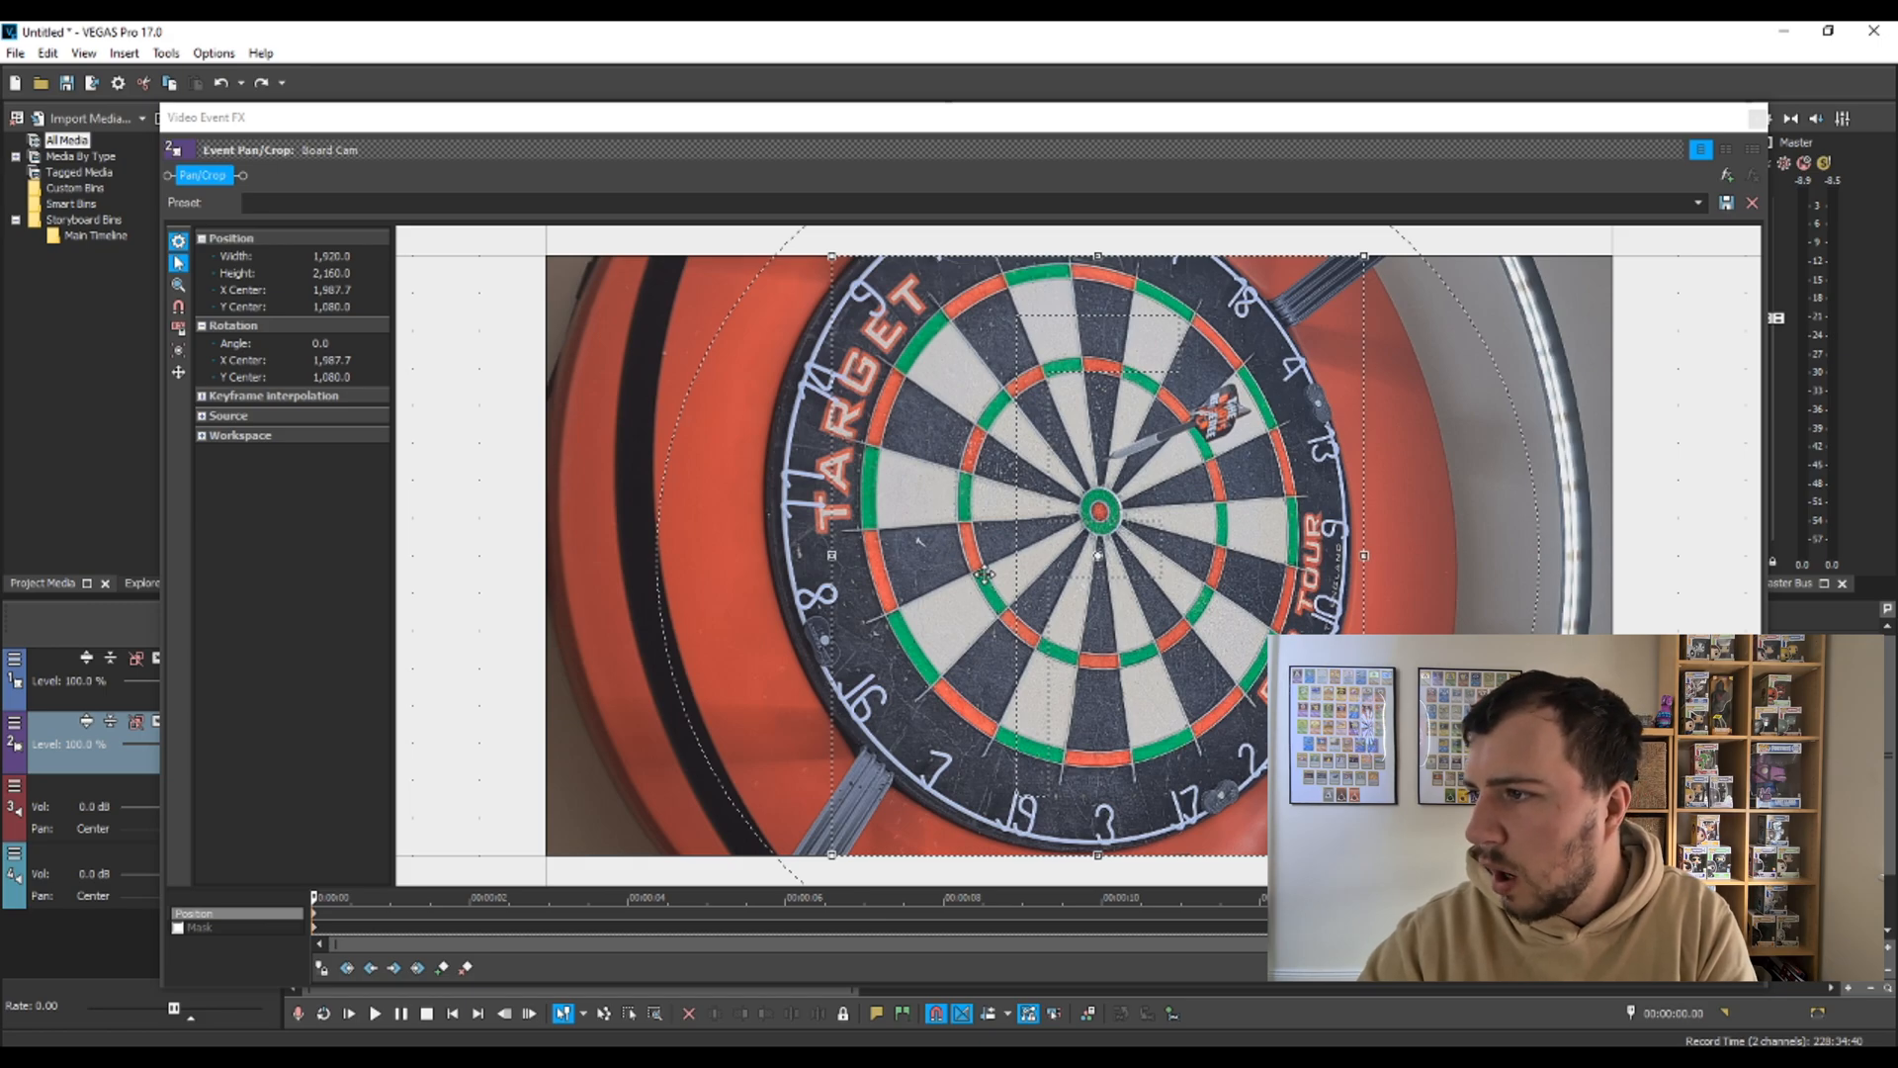
pyautogui.click(1101, 587)
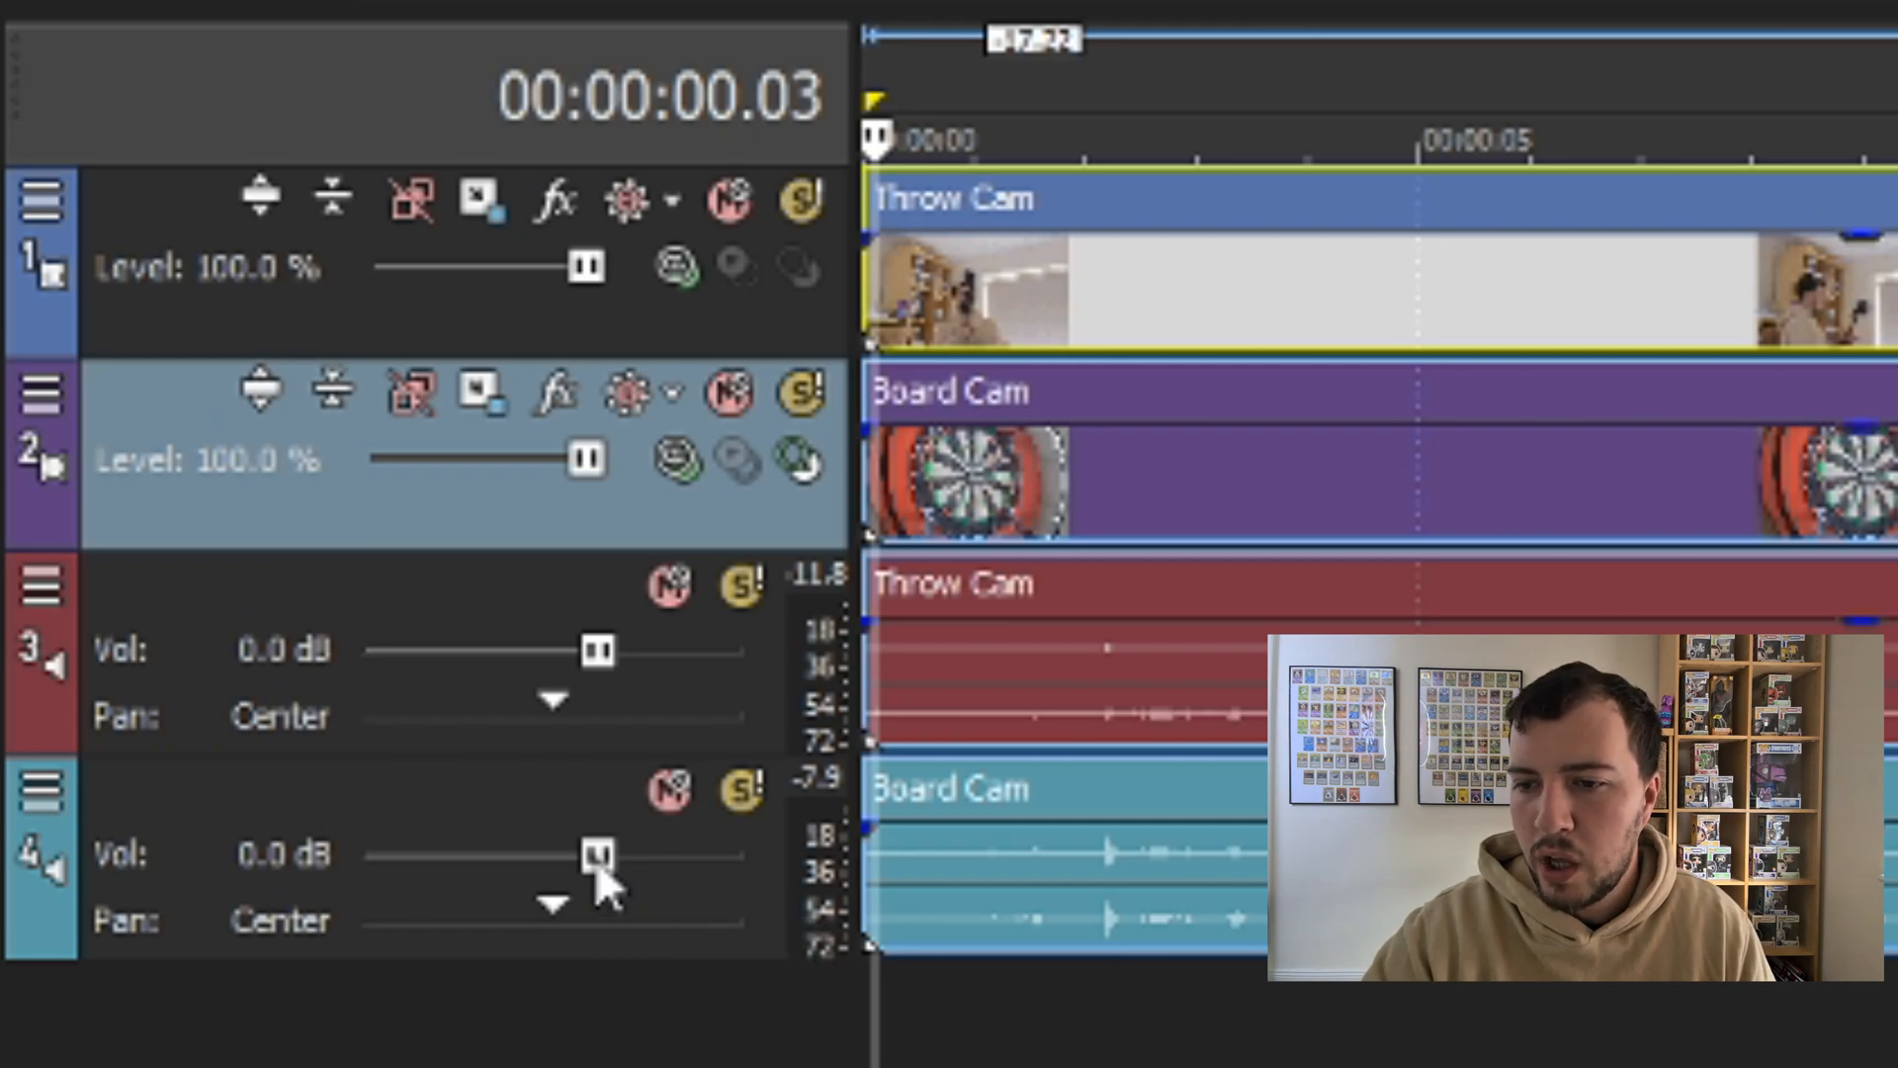
# Lower the Board Cam audio track's volume to -Inf and select the Throw Cam audio track.
pyautogui.moveTo(597, 868); pyautogui.dragTo(378, 912)
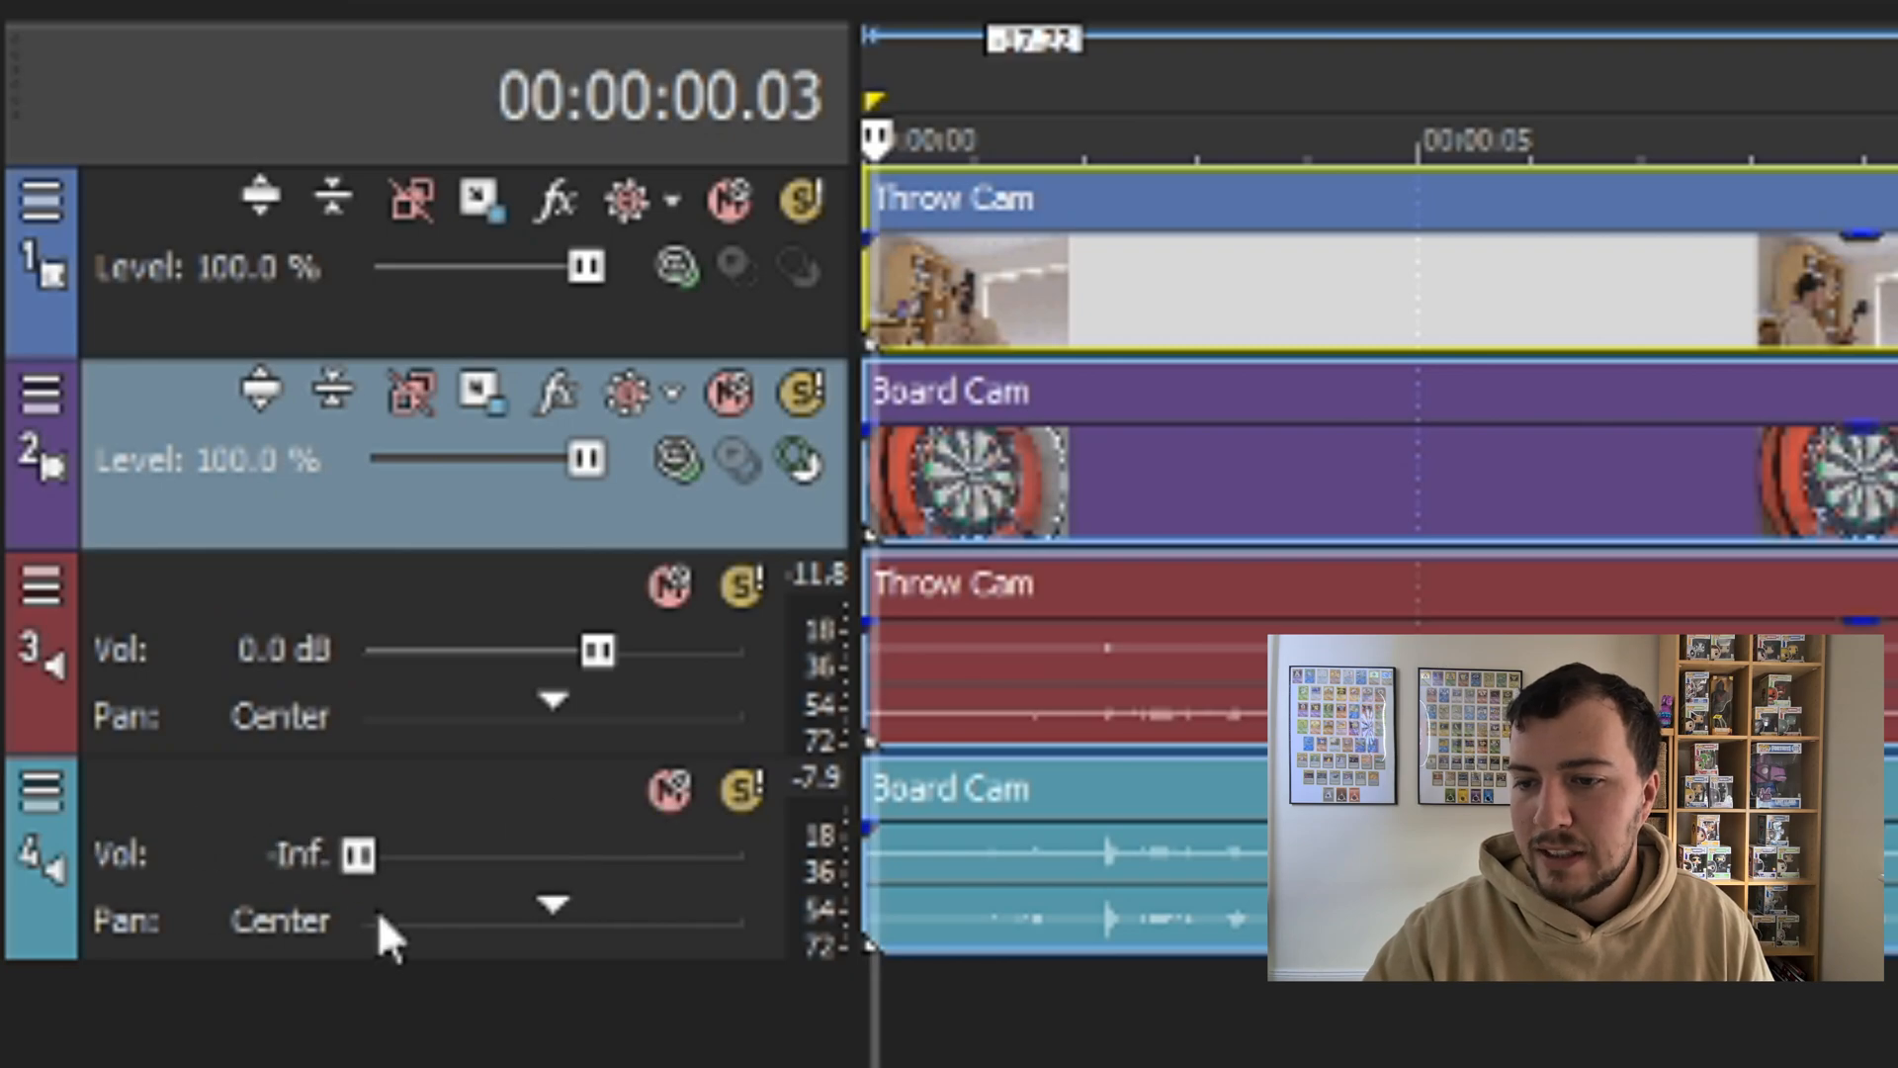
pyautogui.click(975, 862)
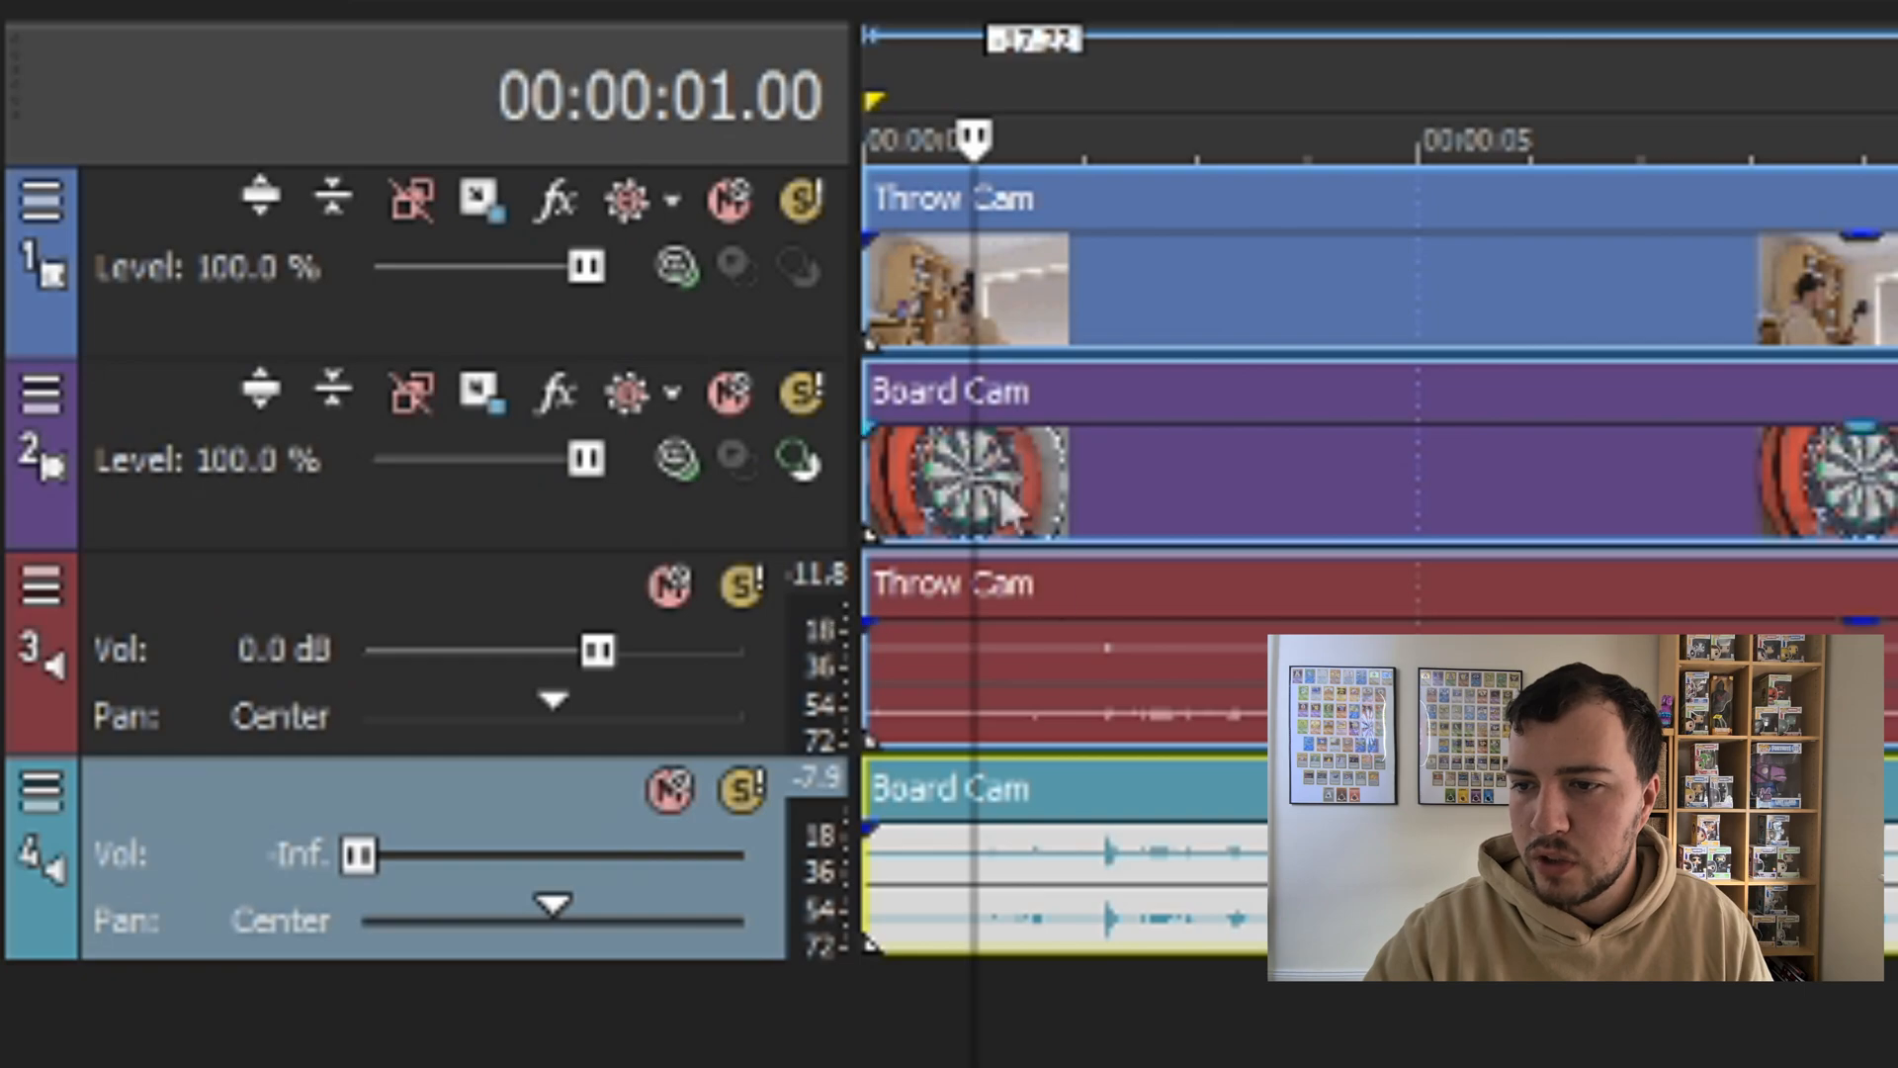
pyautogui.click(982, 692)
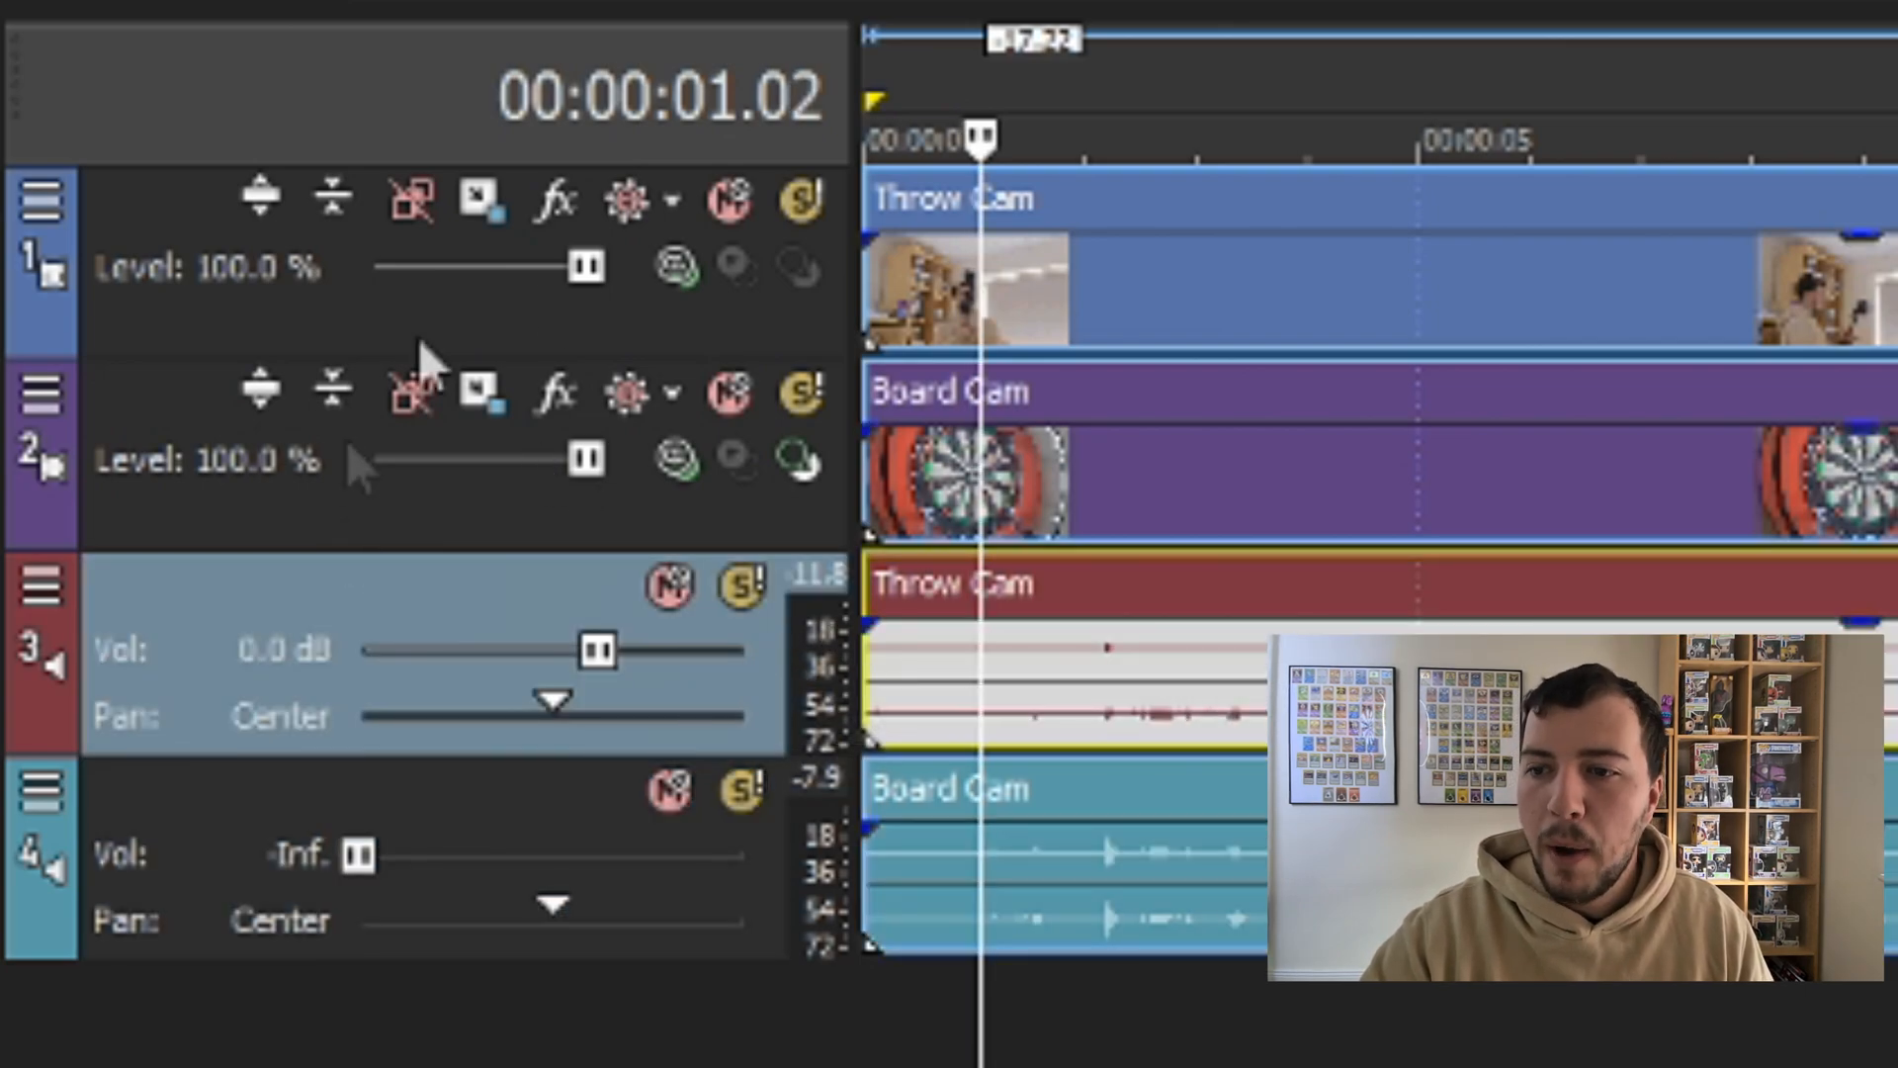
# Open Track Motion for the Throw Cam video track and move its window clear of the preview.
pyautogui.click(482, 218)
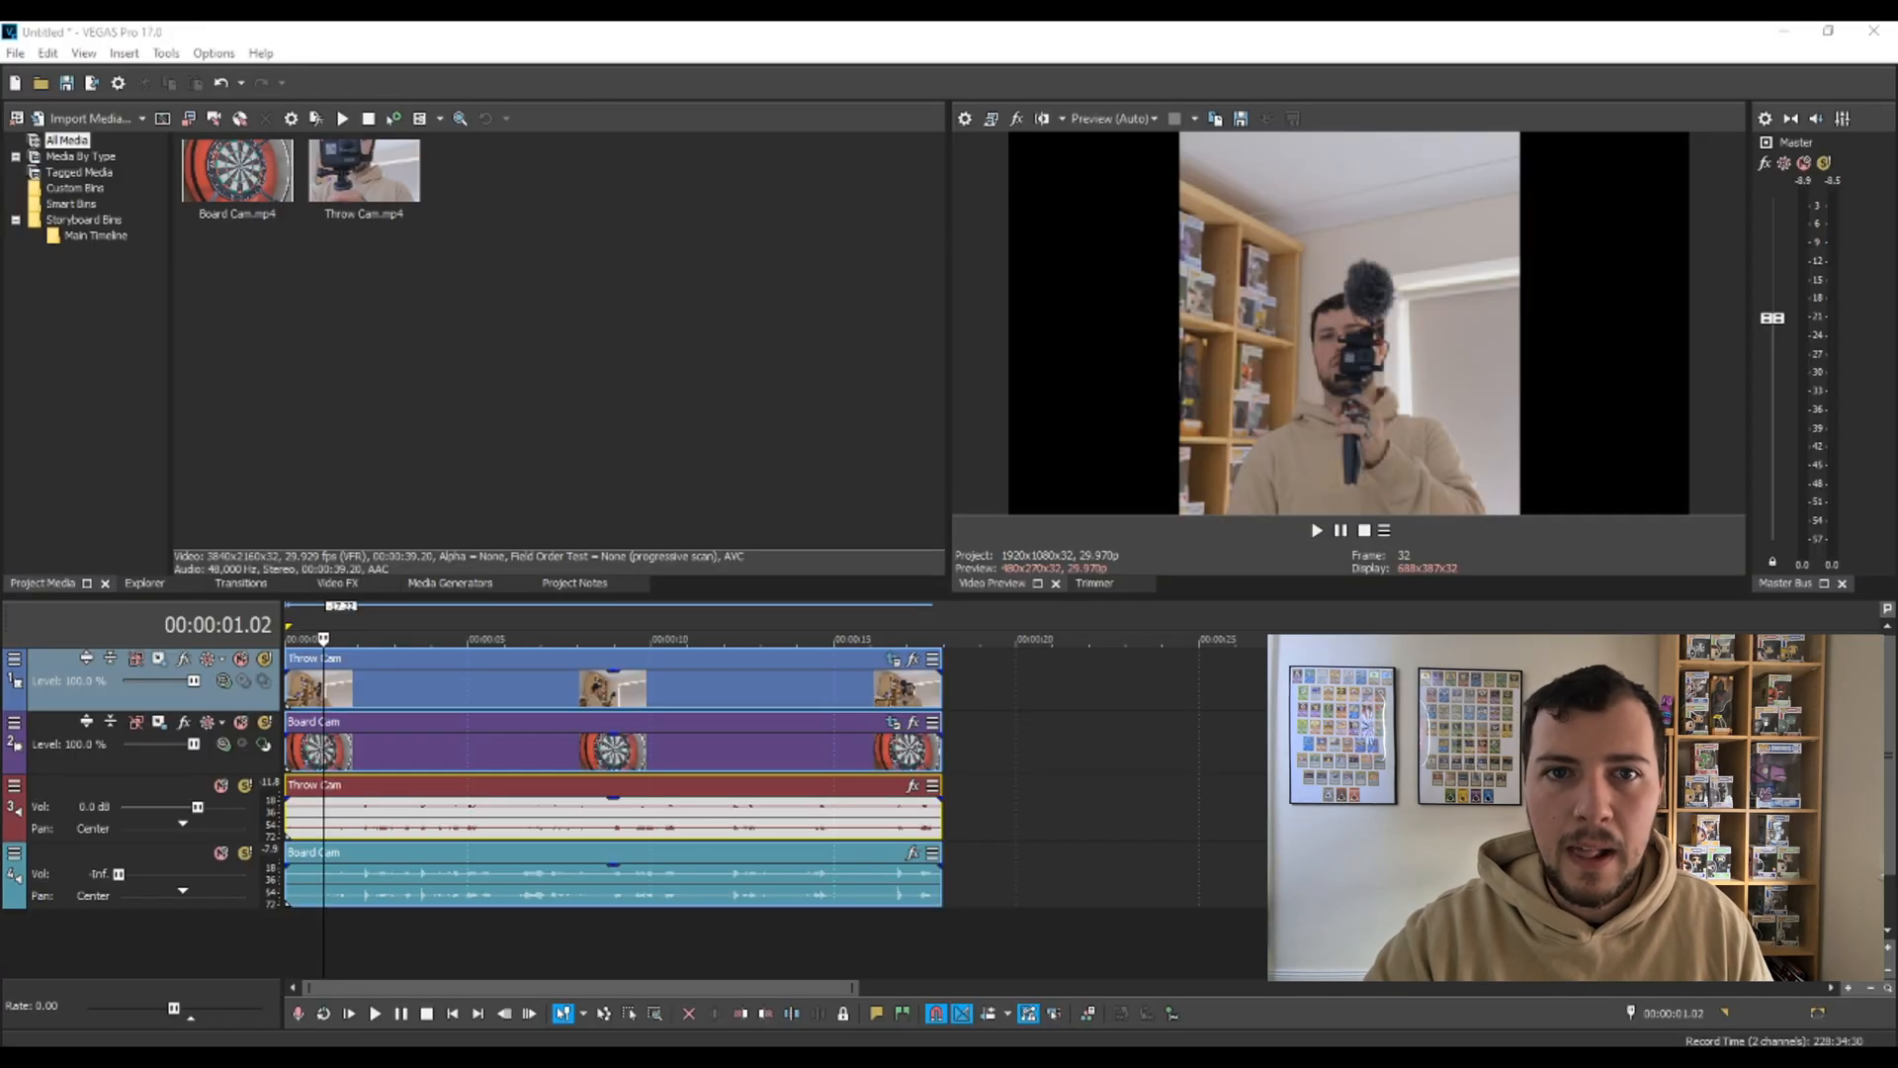
pyautogui.moveTo(805, 225); pyautogui.dragTo(603, 204)
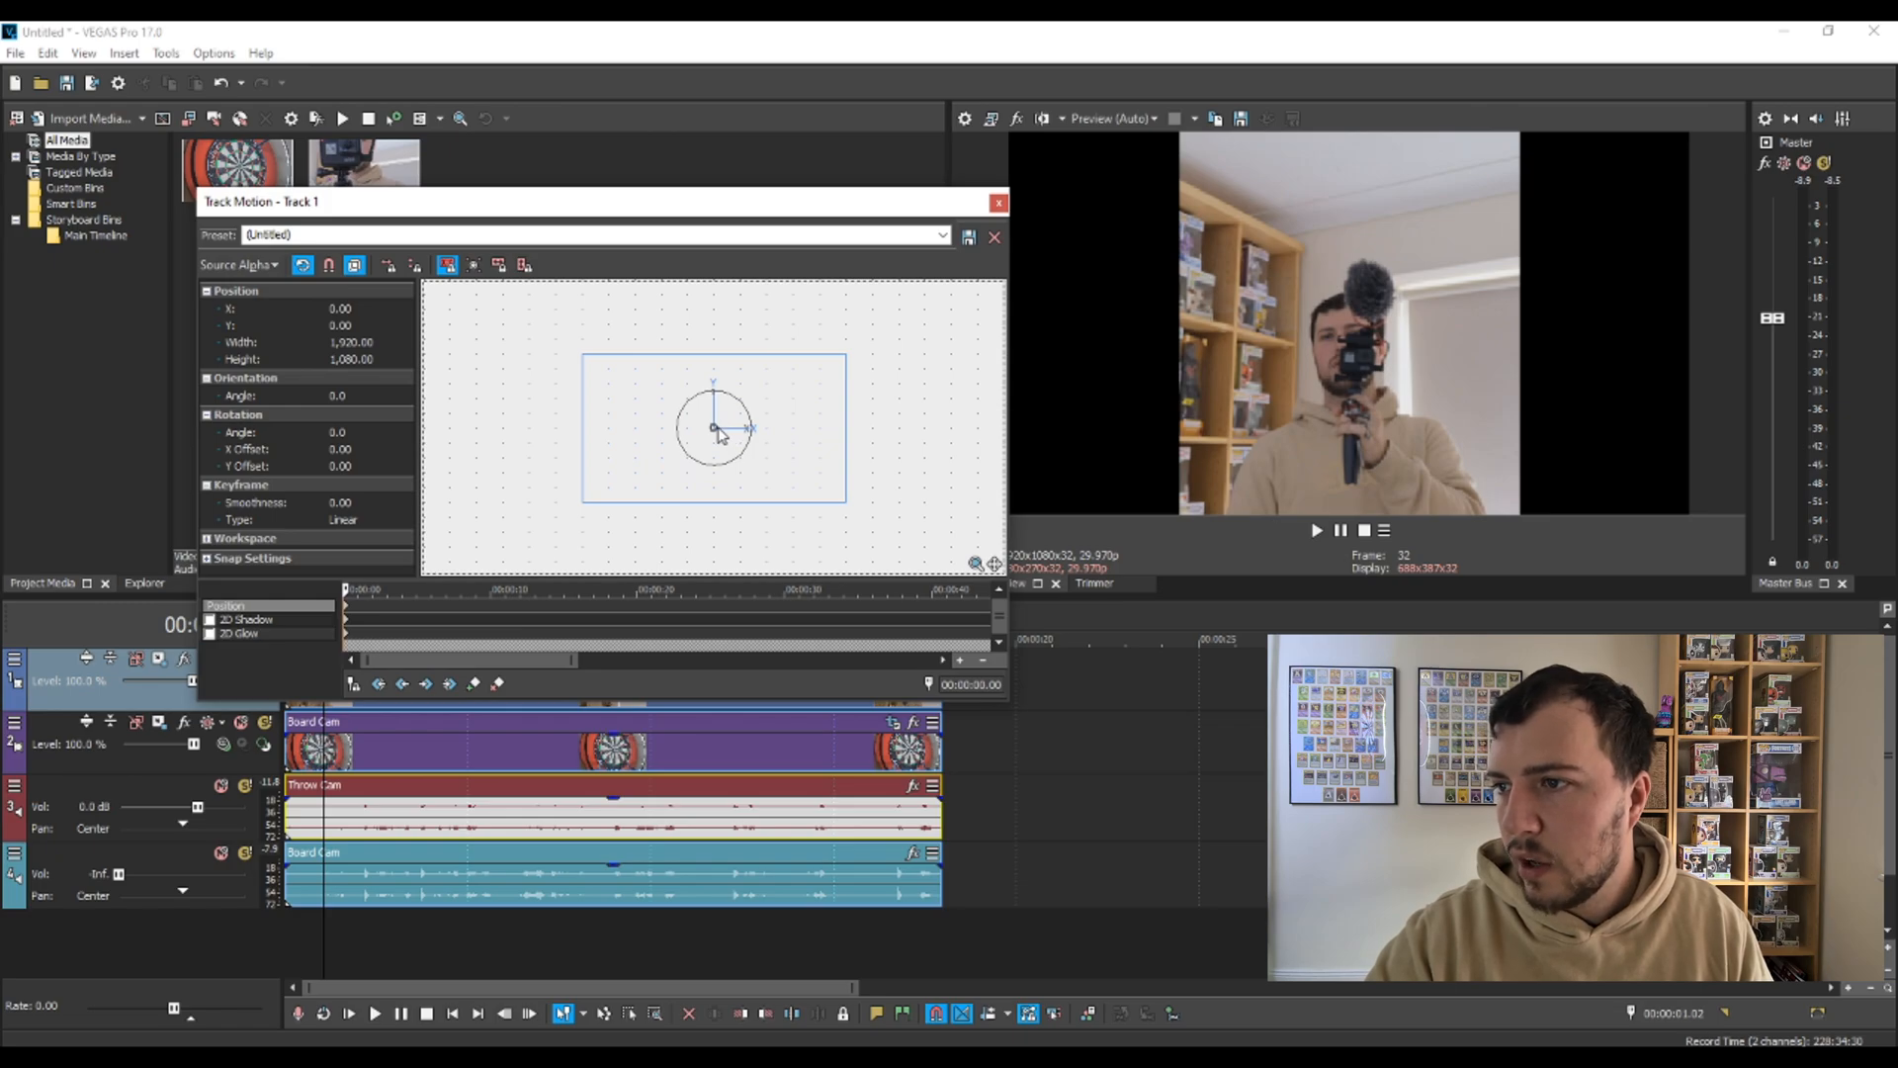
pyautogui.moveTo(713, 432); pyautogui.dragTo(744, 456)
pyautogui.hotkey('ctrl', 'z')
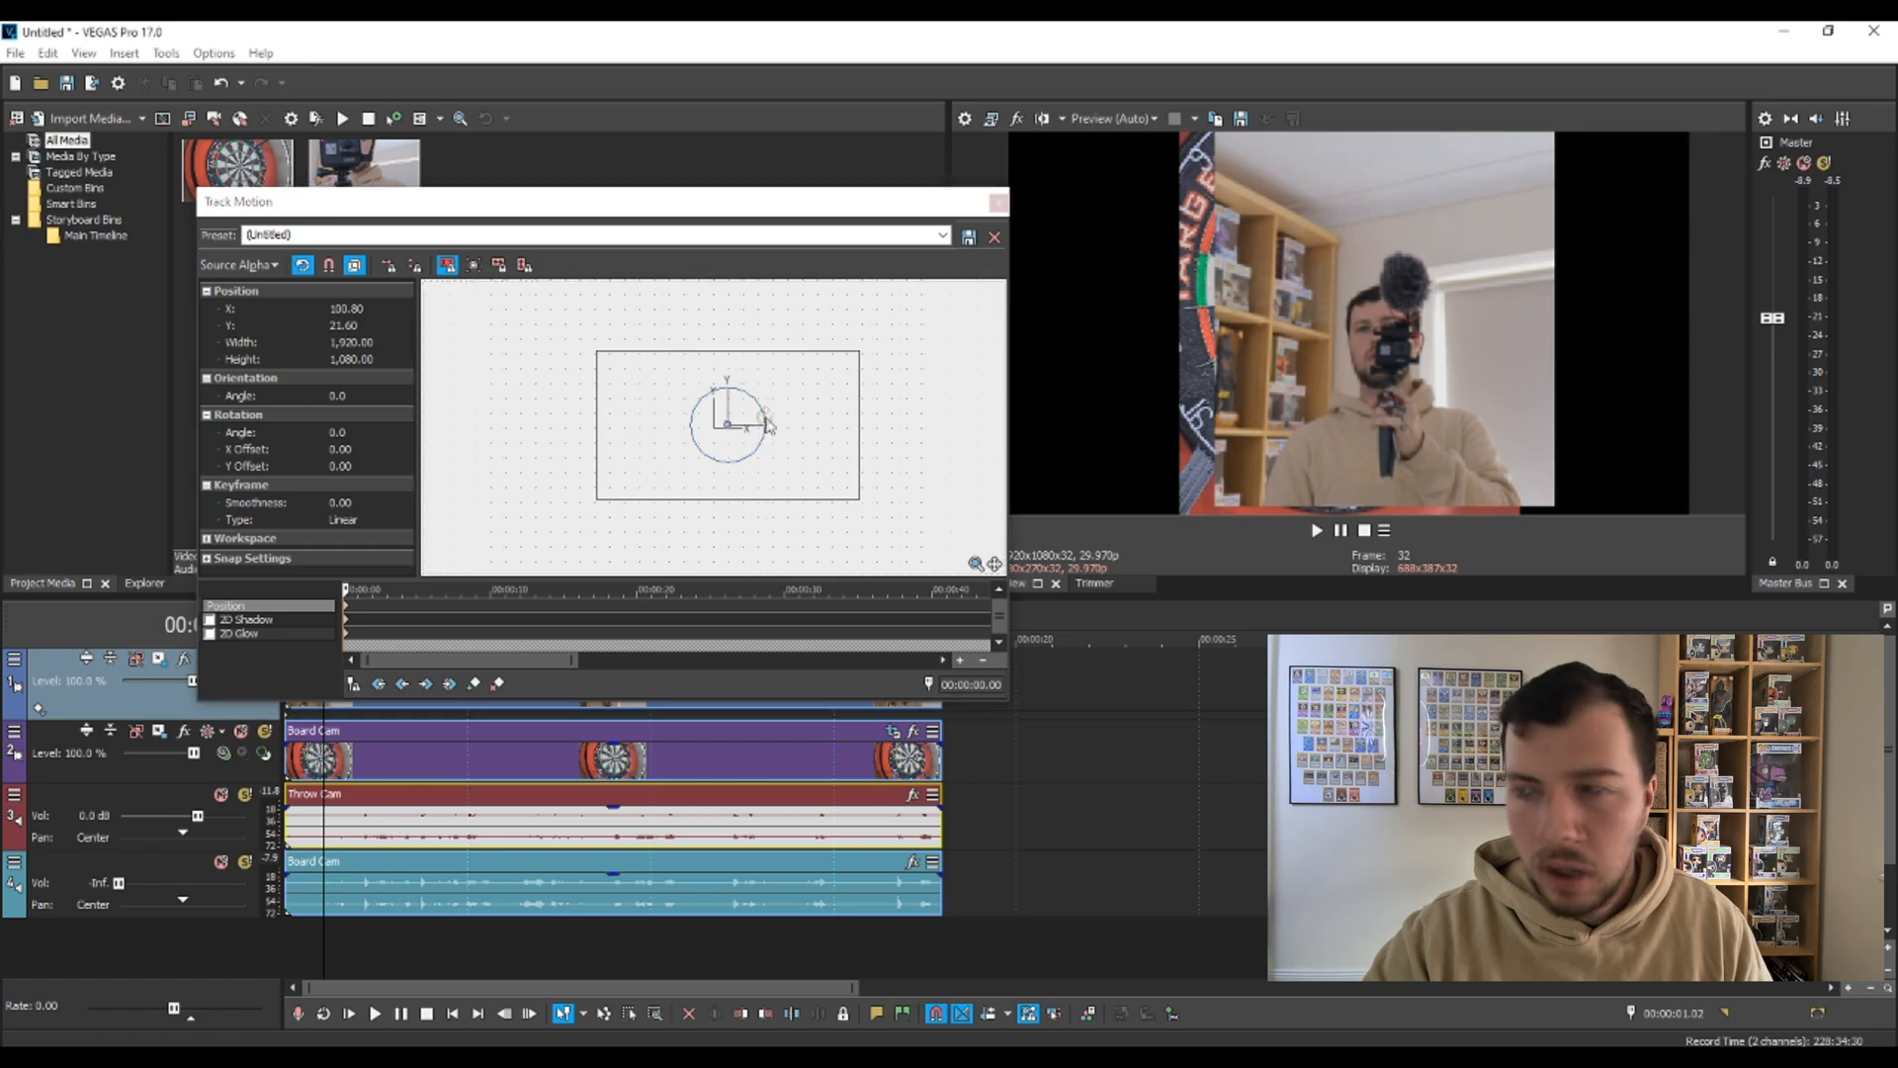
pyautogui.click(726, 435)
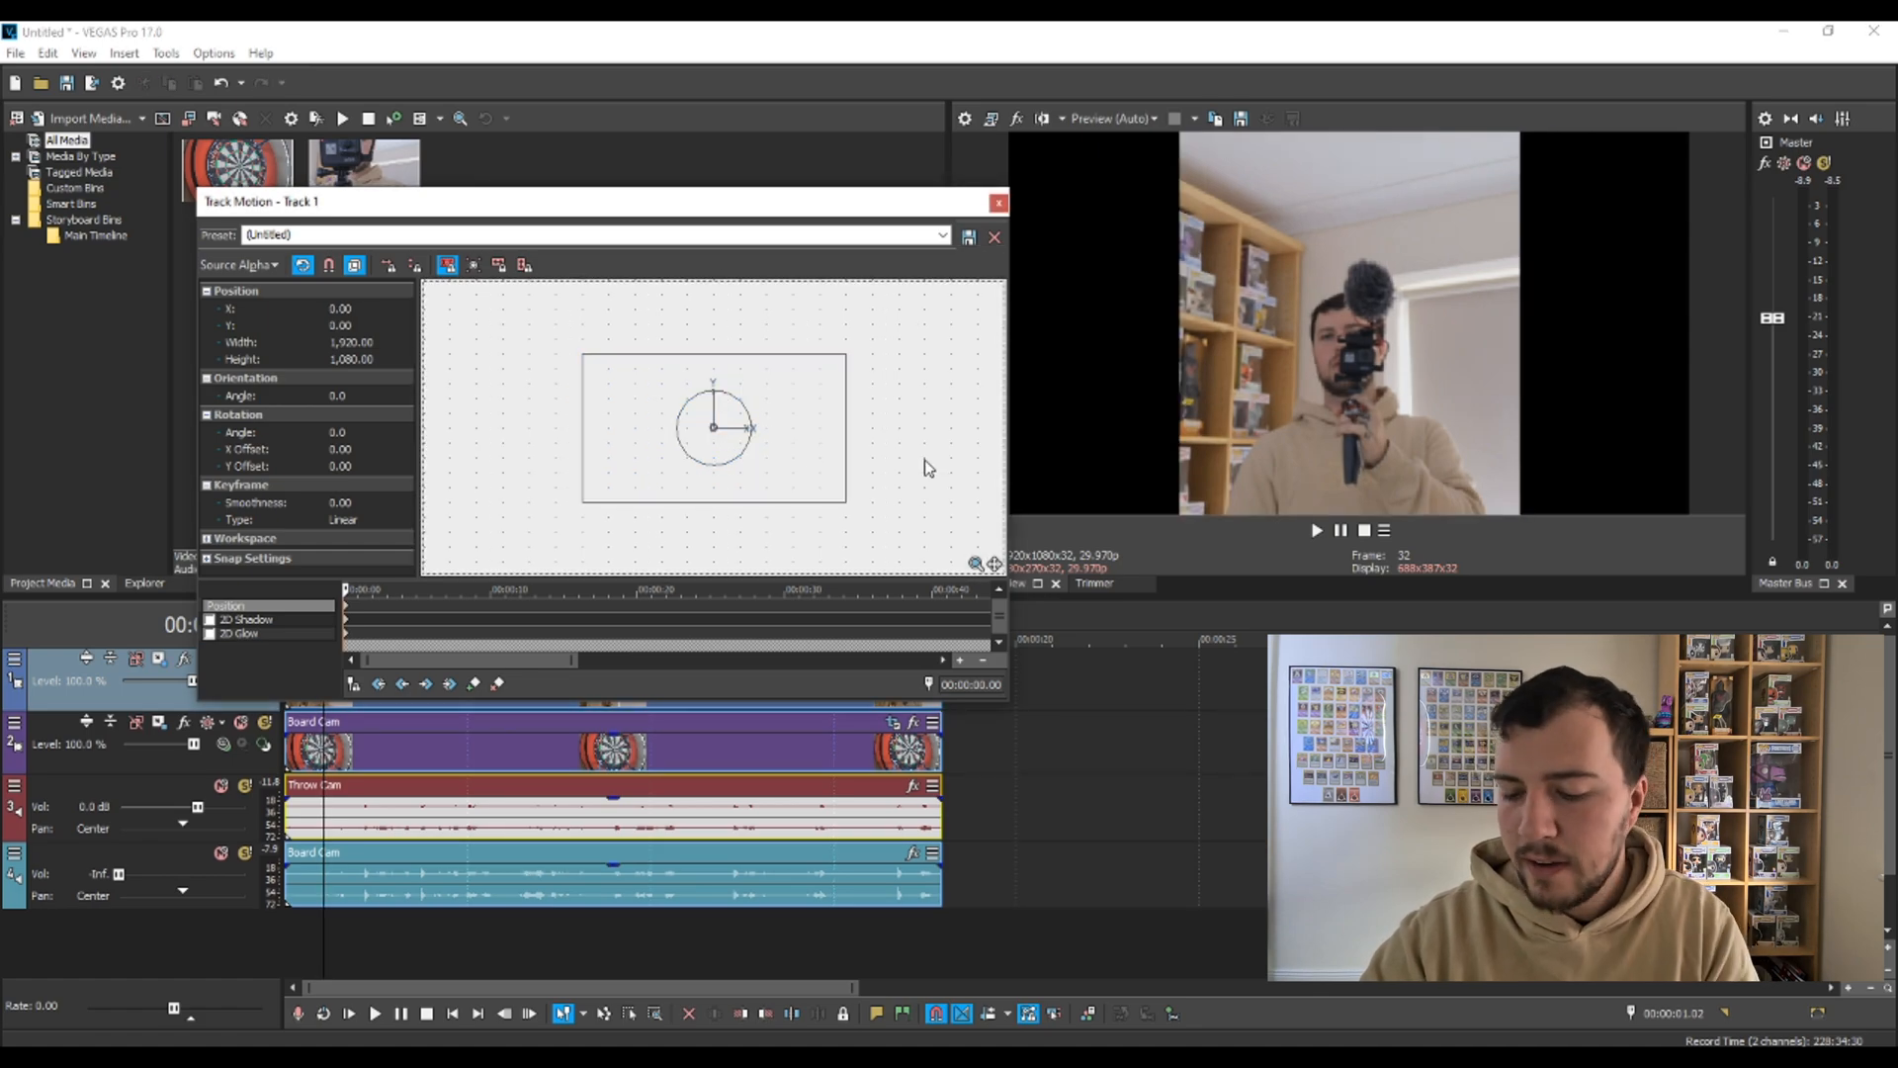
pyautogui.press('Left')
pyautogui.press('Left')
pyautogui.press('Left')
pyautogui.press('Left')
pyautogui.press('Left')
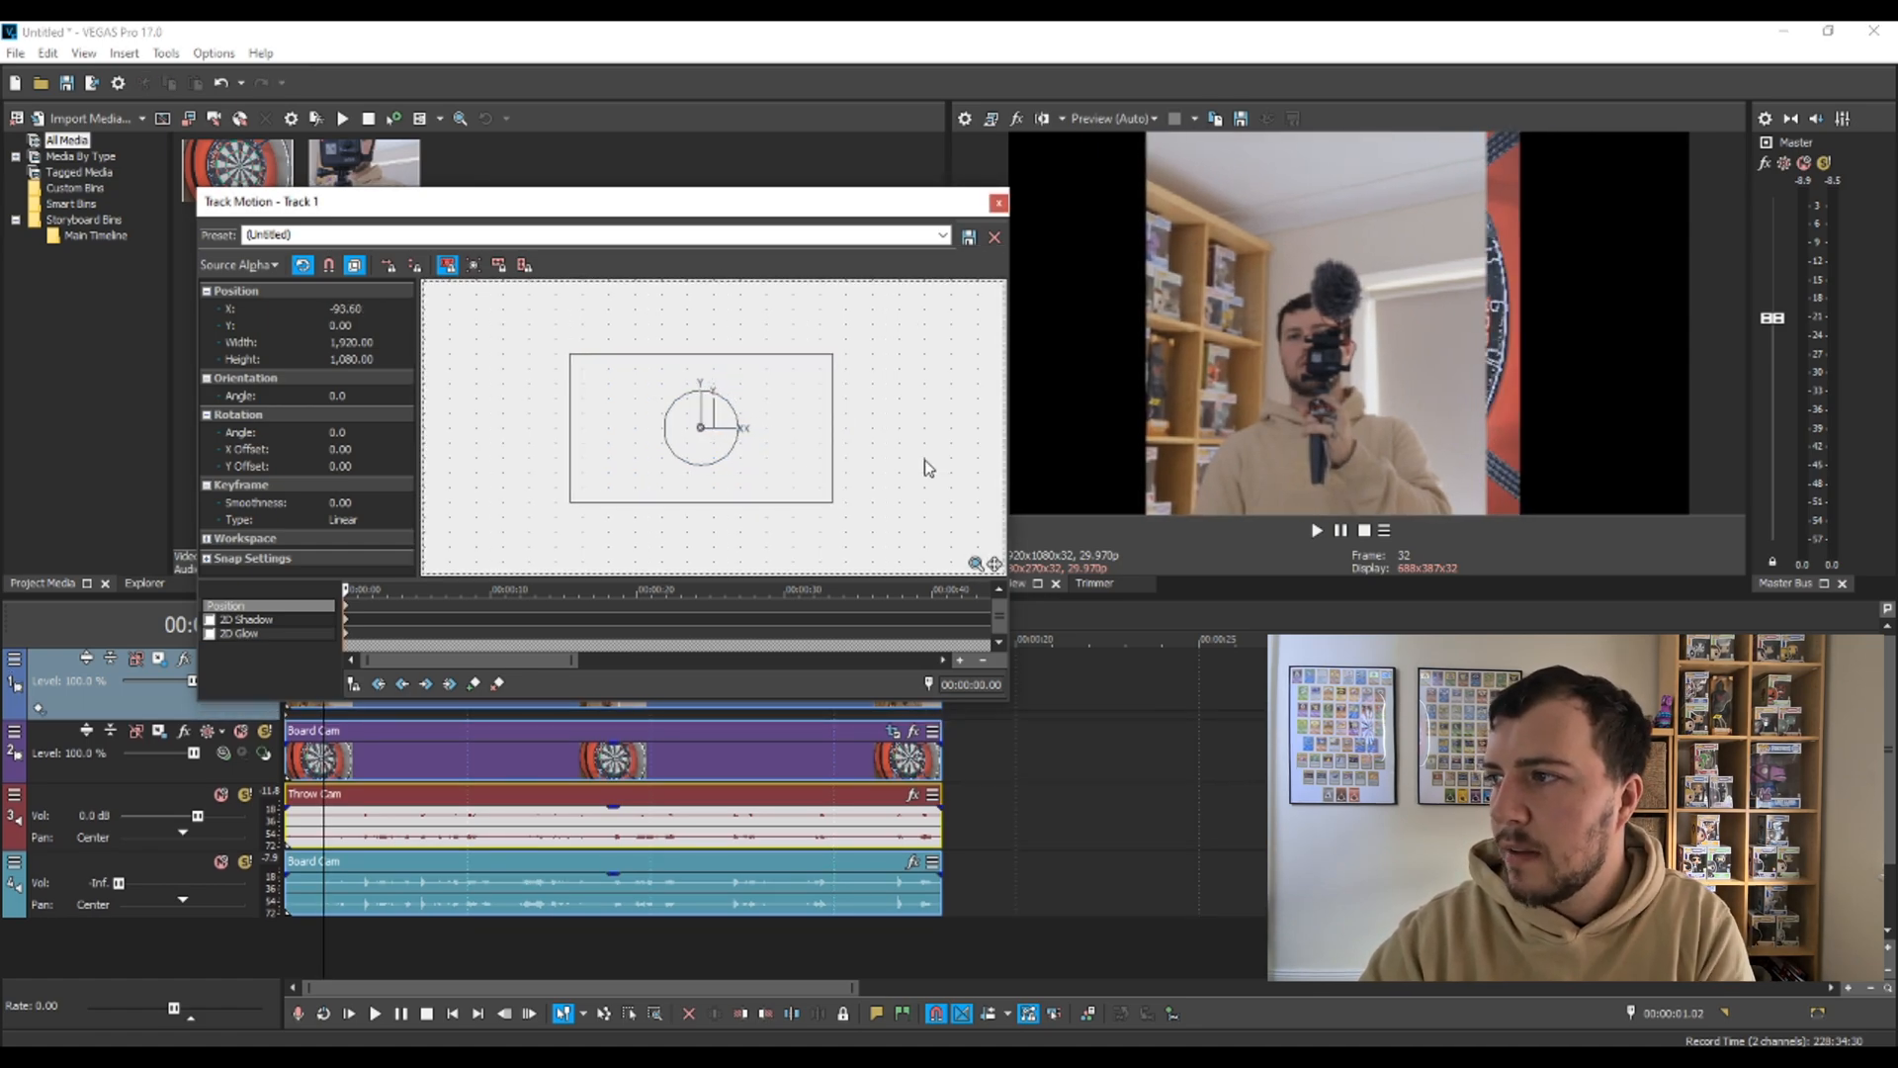
# Nudge the Throw Cam track horizontally to the right side of the frame, to an X position of about 475.20.
pyautogui.press('Right')
pyautogui.press('Right')
pyautogui.press('Right')
pyautogui.press('Right')
pyautogui.press('Right')
pyautogui.press('Right')
pyautogui.press('Right')
pyautogui.press('Right')
pyautogui.press('Right')
pyautogui.press('Right')
pyautogui.press('Right')
pyautogui.press('Right')
pyautogui.press('Right')
pyautogui.press('Right')
pyautogui.press('Right')
pyautogui.press('Right')
pyautogui.press('Right')
pyautogui.press('Right')
pyautogui.press('Right')
pyautogui.press('Right')
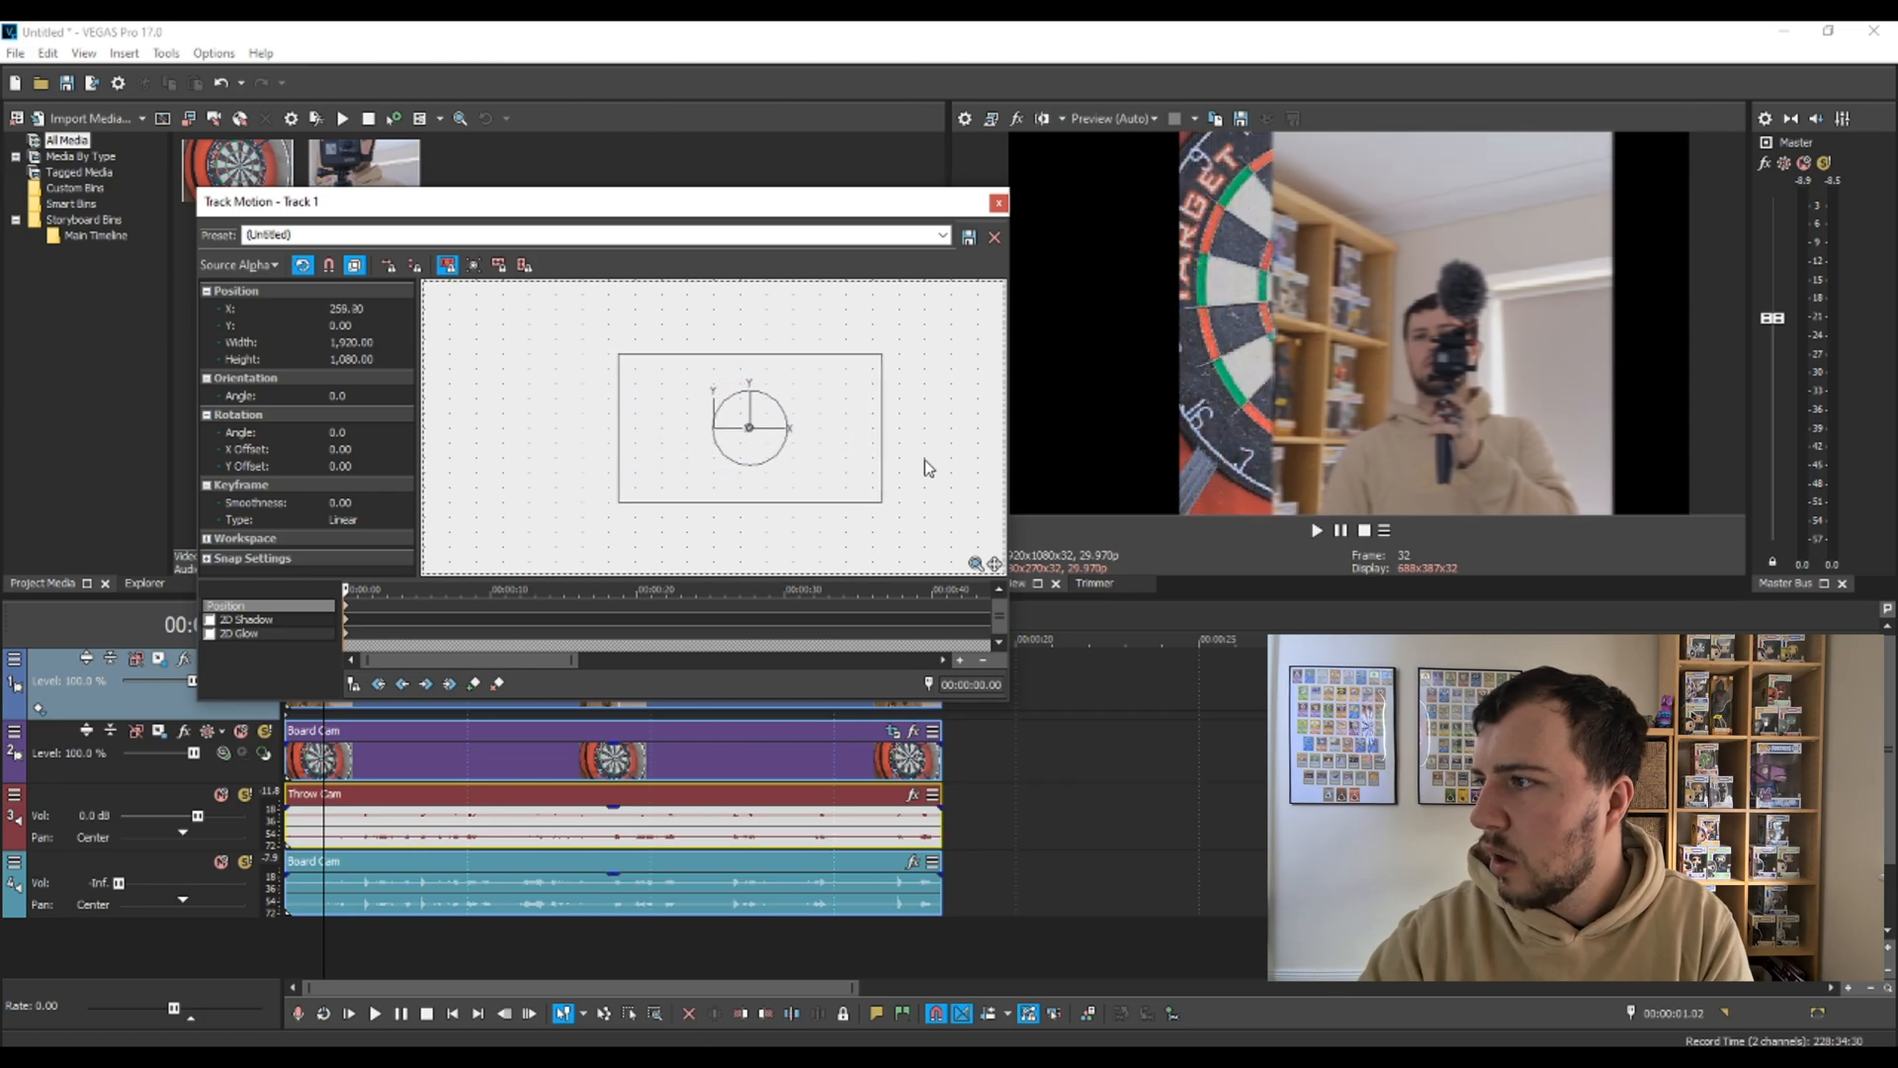
pyautogui.press('Right')
pyautogui.press('Right')
pyautogui.press('Right')
pyautogui.press('Right')
pyautogui.press('Right')
pyautogui.press('Right')
pyautogui.press('Right')
pyautogui.press('Right')
pyautogui.press('Right')
pyautogui.press('Right')
pyautogui.press('Right')
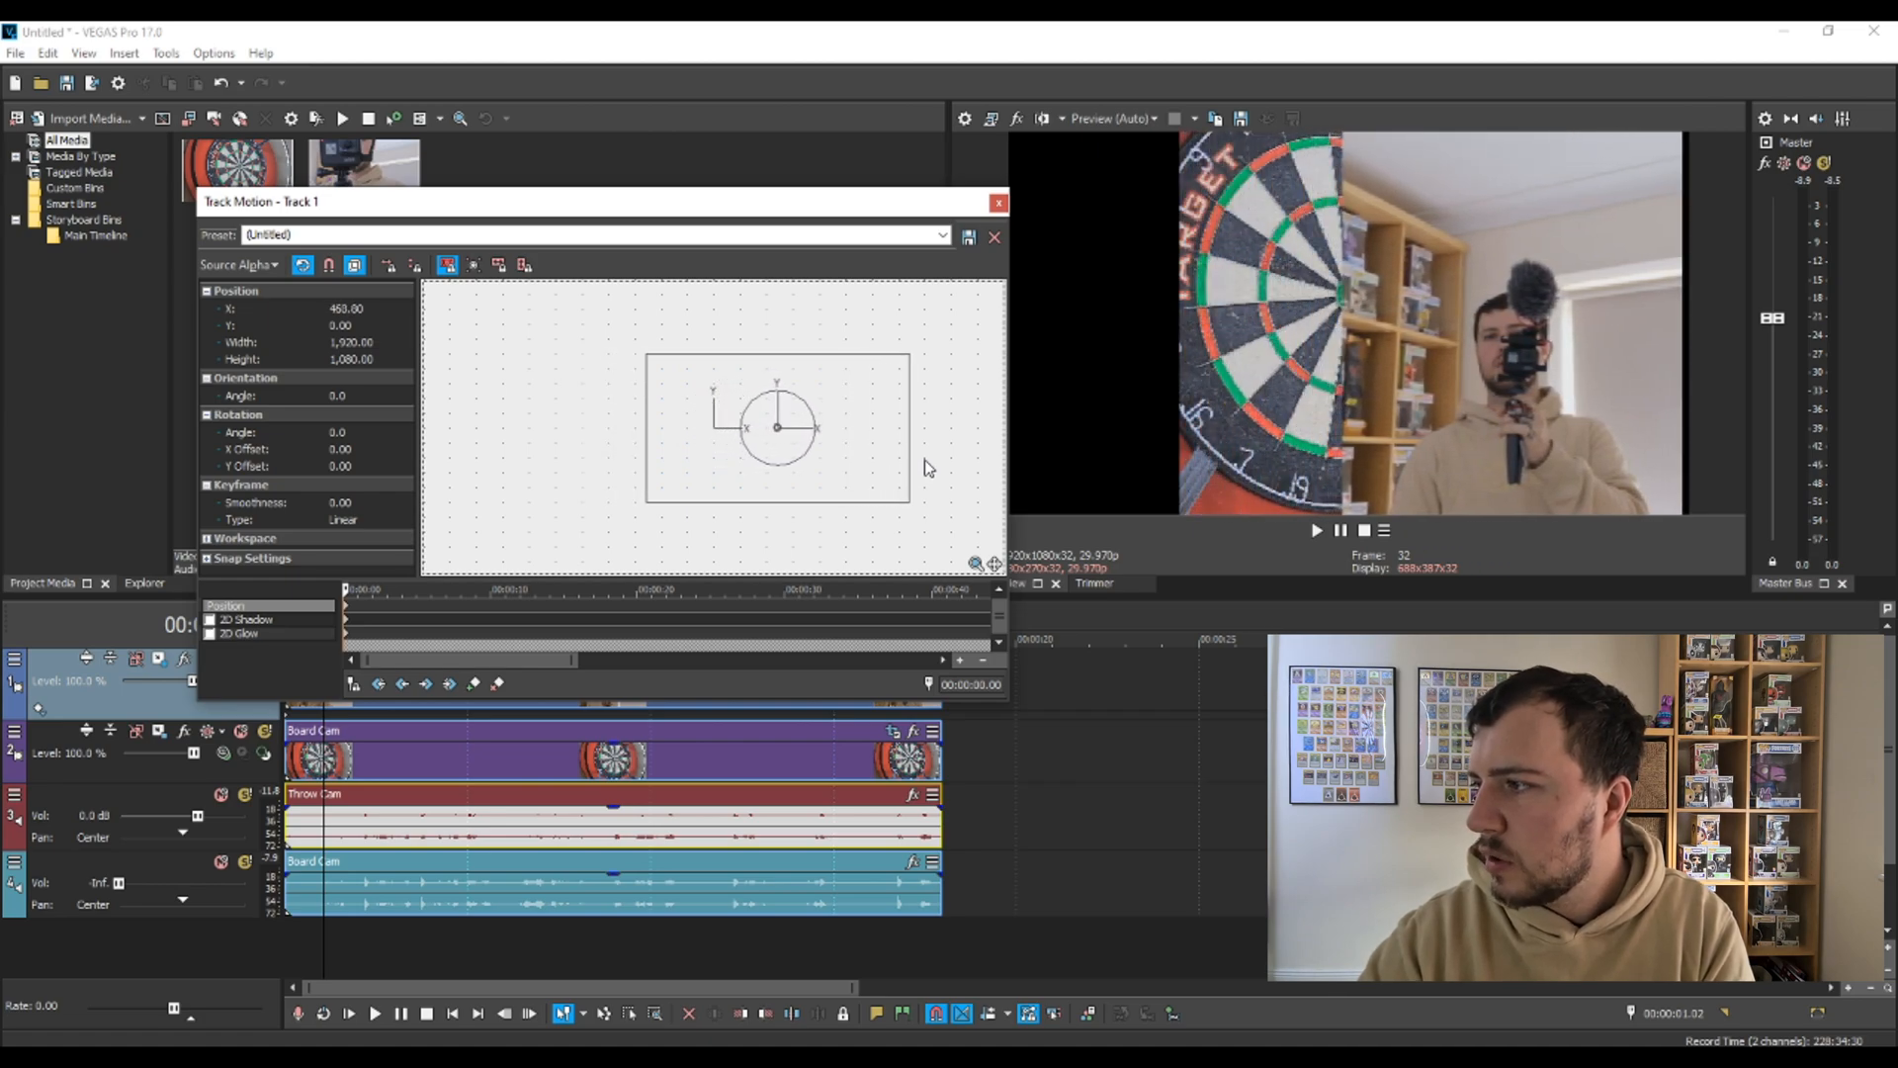
pyautogui.press('Right')
pyautogui.press('Left')
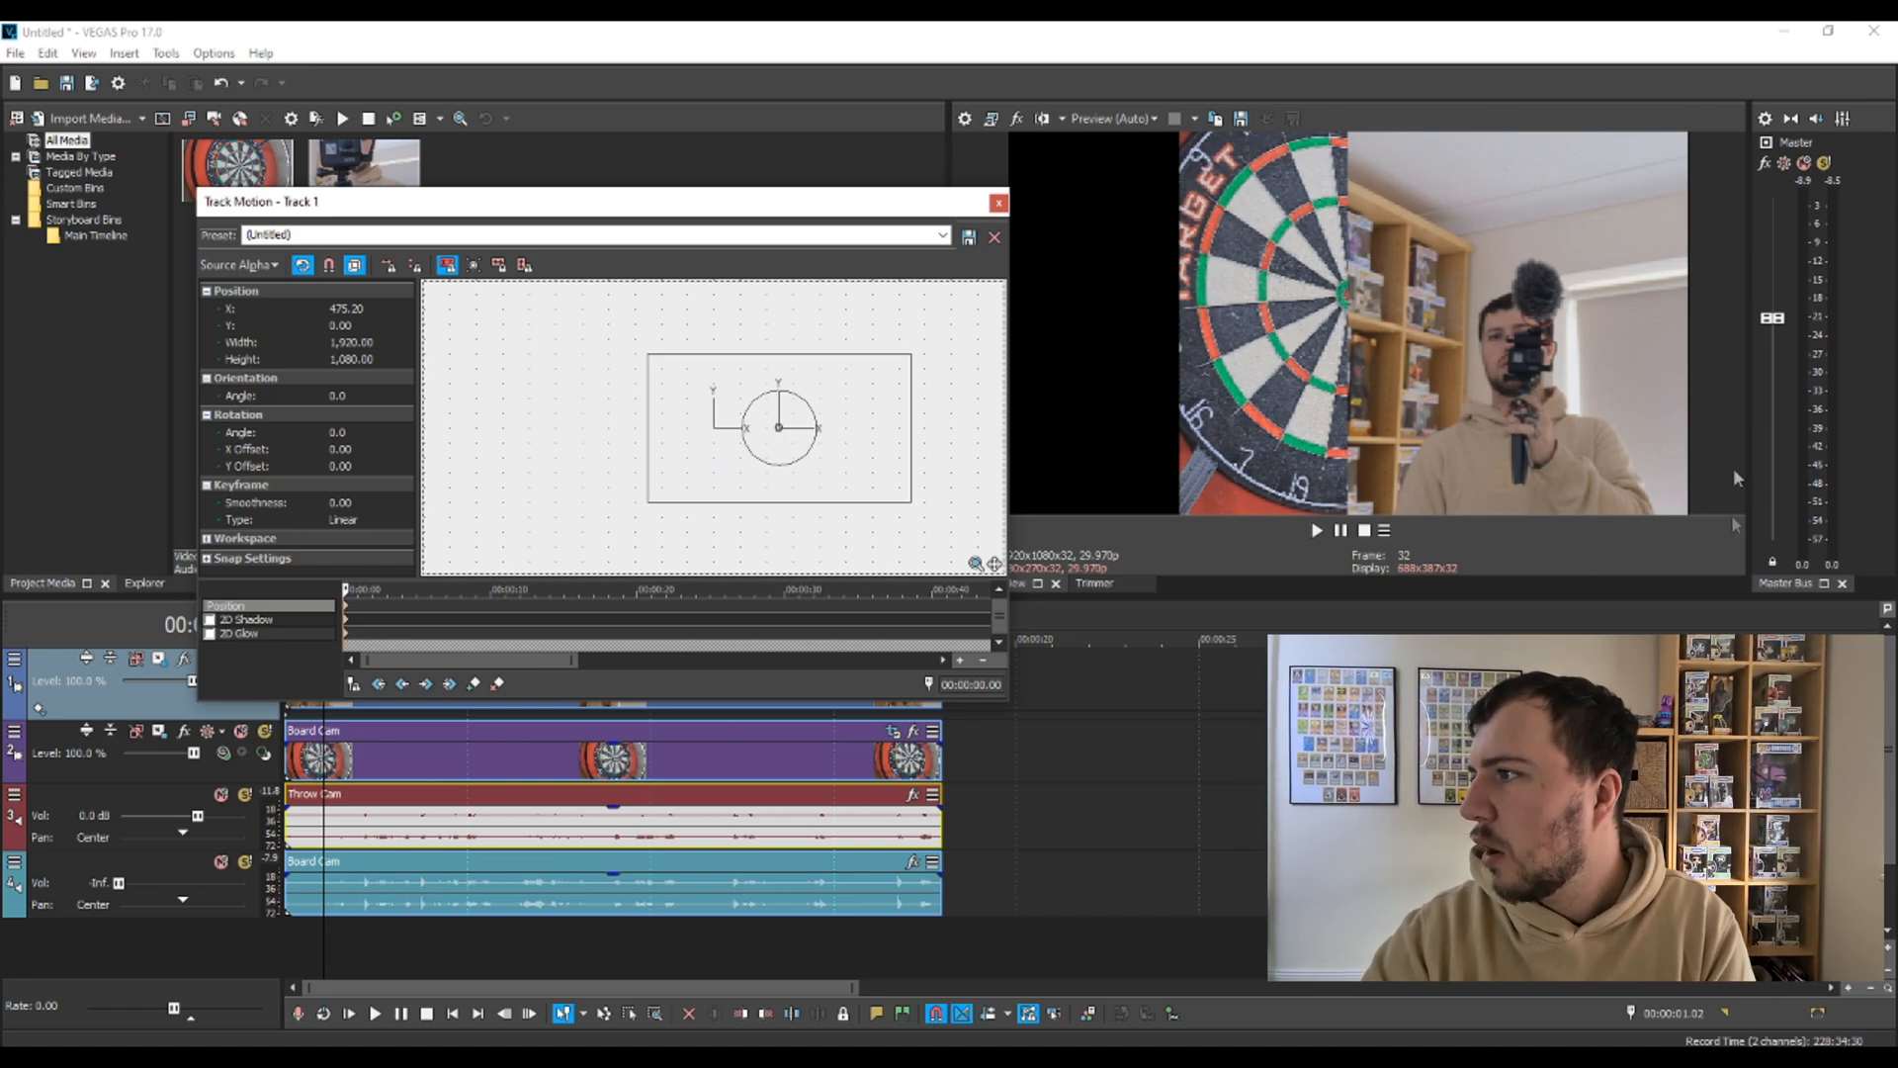
# Nudge the Throw Cam track slightly further right to an X position of 482.40 and close its Track Motion window.
pyautogui.press('Right')
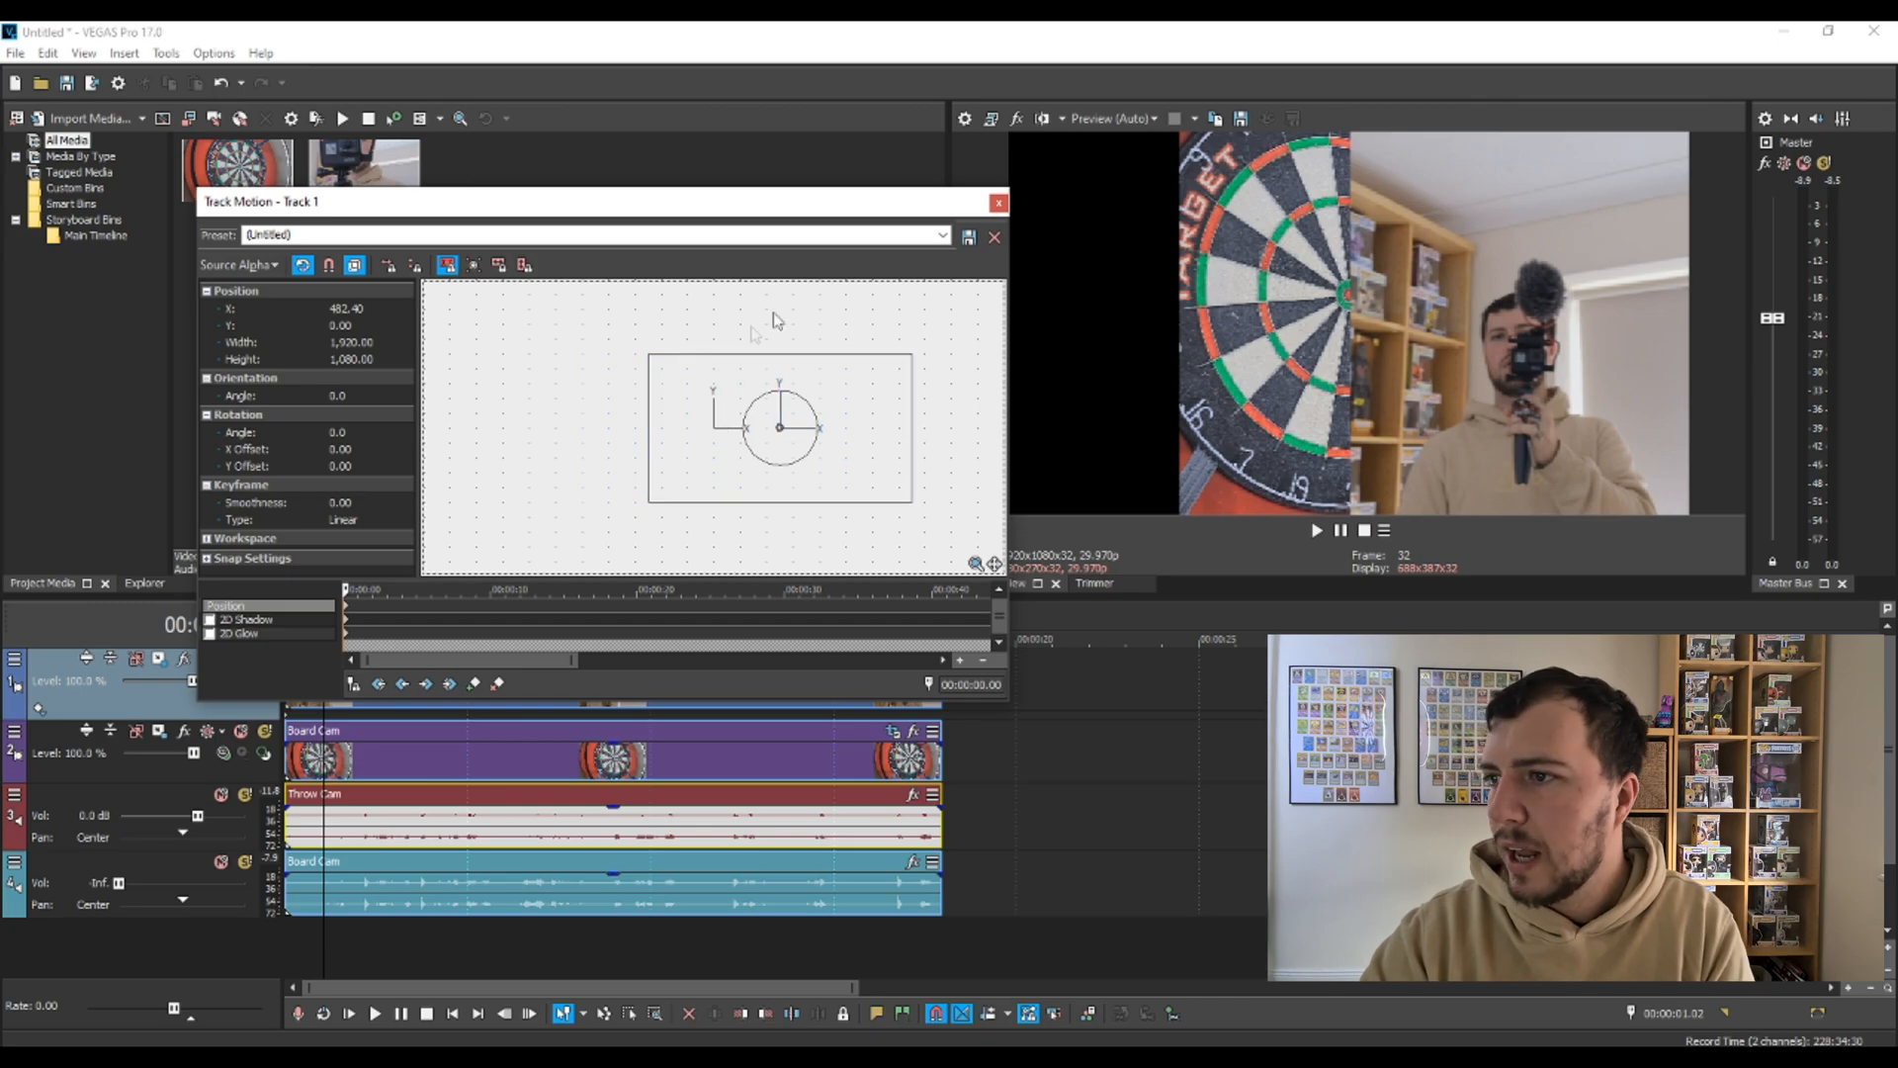
pyautogui.click(999, 202)
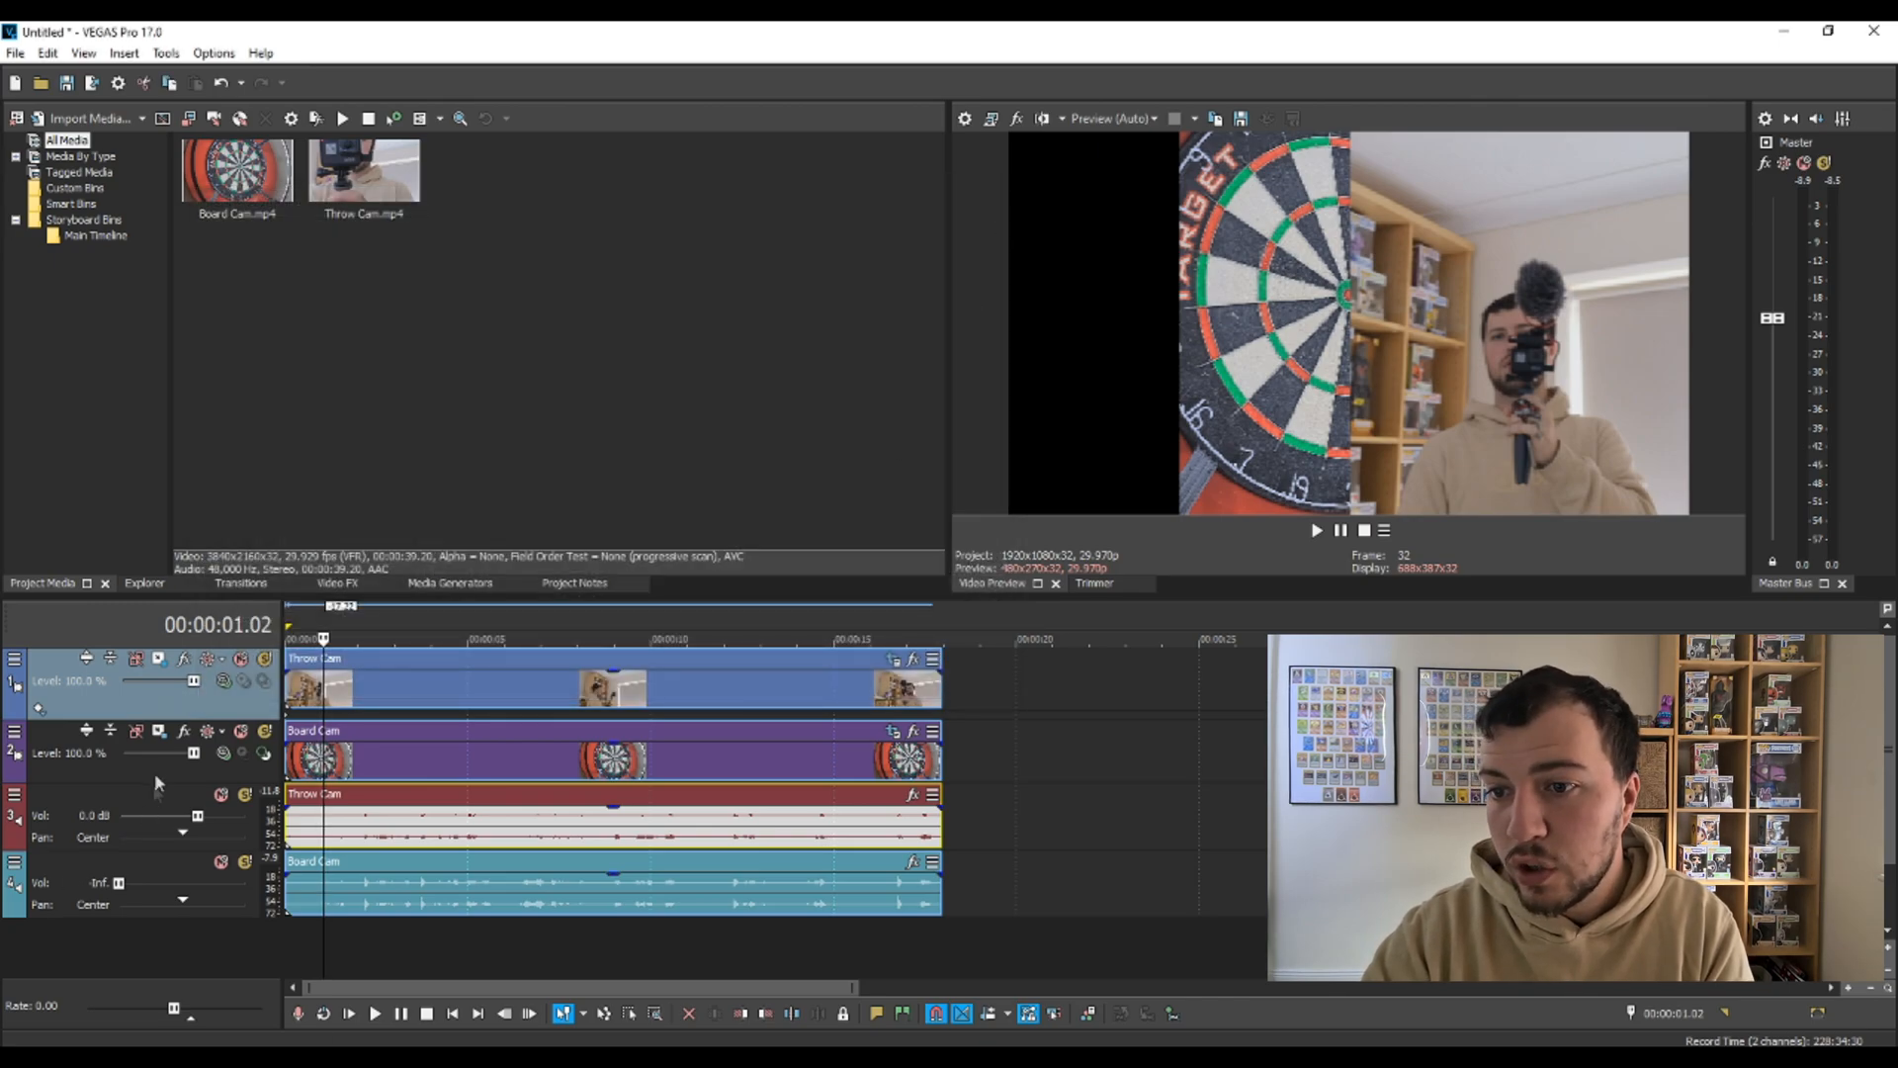
# Move the Board Cam video track to the left half of the frame with Track Motion, to an X position of -482.40.
pyautogui.click(135, 731)
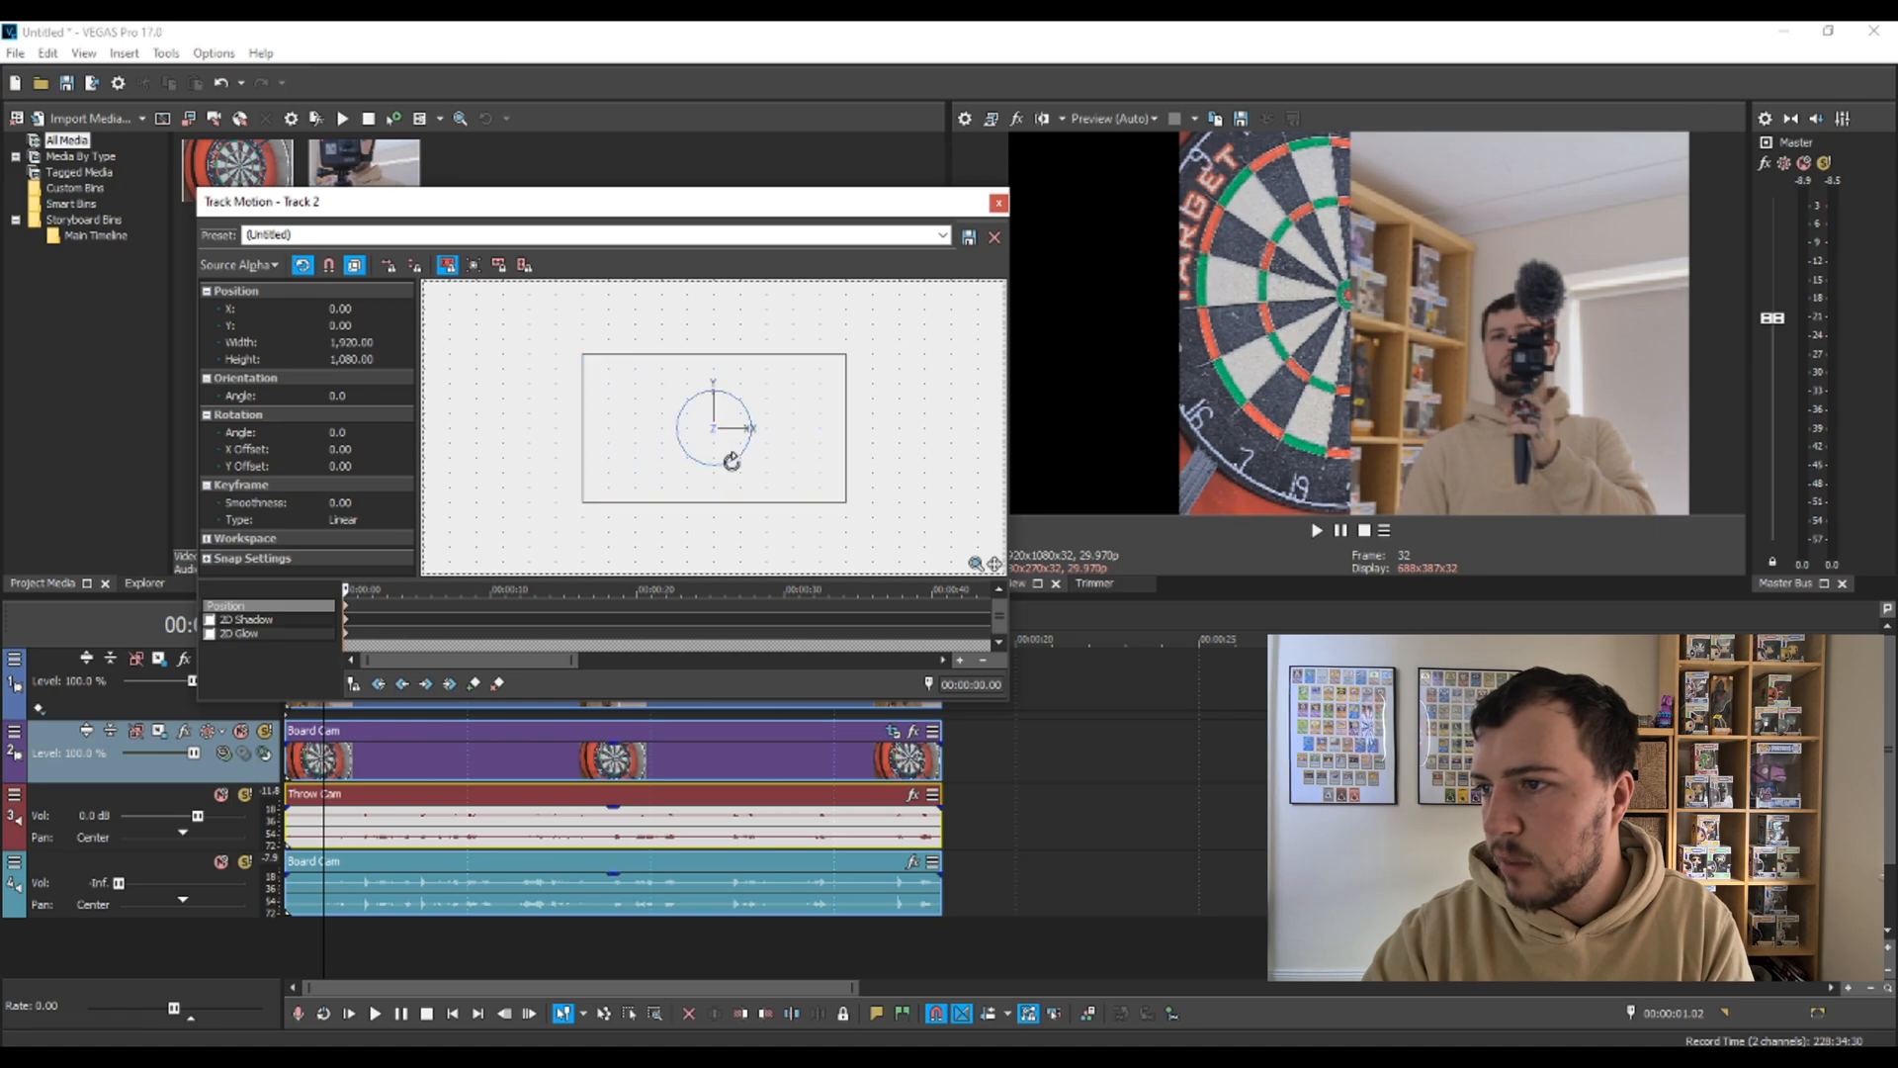
pyautogui.press('Left')
pyautogui.press('Left')
pyautogui.press('Left')
pyautogui.press('Left')
pyautogui.press('Left')
pyautogui.press('Left')
pyautogui.press('Left')
pyautogui.press('Left')
pyautogui.press('Left')
pyautogui.press('Left')
pyautogui.press('Left')
pyautogui.press('Left')
pyautogui.press('Left')
pyautogui.press('Left')
pyautogui.press('Left')
pyautogui.press('Left')
pyautogui.press('Left')
pyautogui.press('Left')
pyautogui.press('Left')
pyautogui.press('Left')
pyautogui.press('Left')
pyautogui.press('Left')
pyautogui.press('Left')
pyautogui.press('Left')
pyautogui.press('Left')
pyautogui.press('Left')
pyautogui.press('Left')
pyautogui.press('Left')
pyautogui.press('Left')
pyautogui.press('Left')
pyautogui.press('Left')
pyautogui.press('Left')
pyautogui.press('Left')
pyautogui.press('Left')
pyautogui.press('Left')
pyautogui.press('Left')
pyautogui.press('Left')
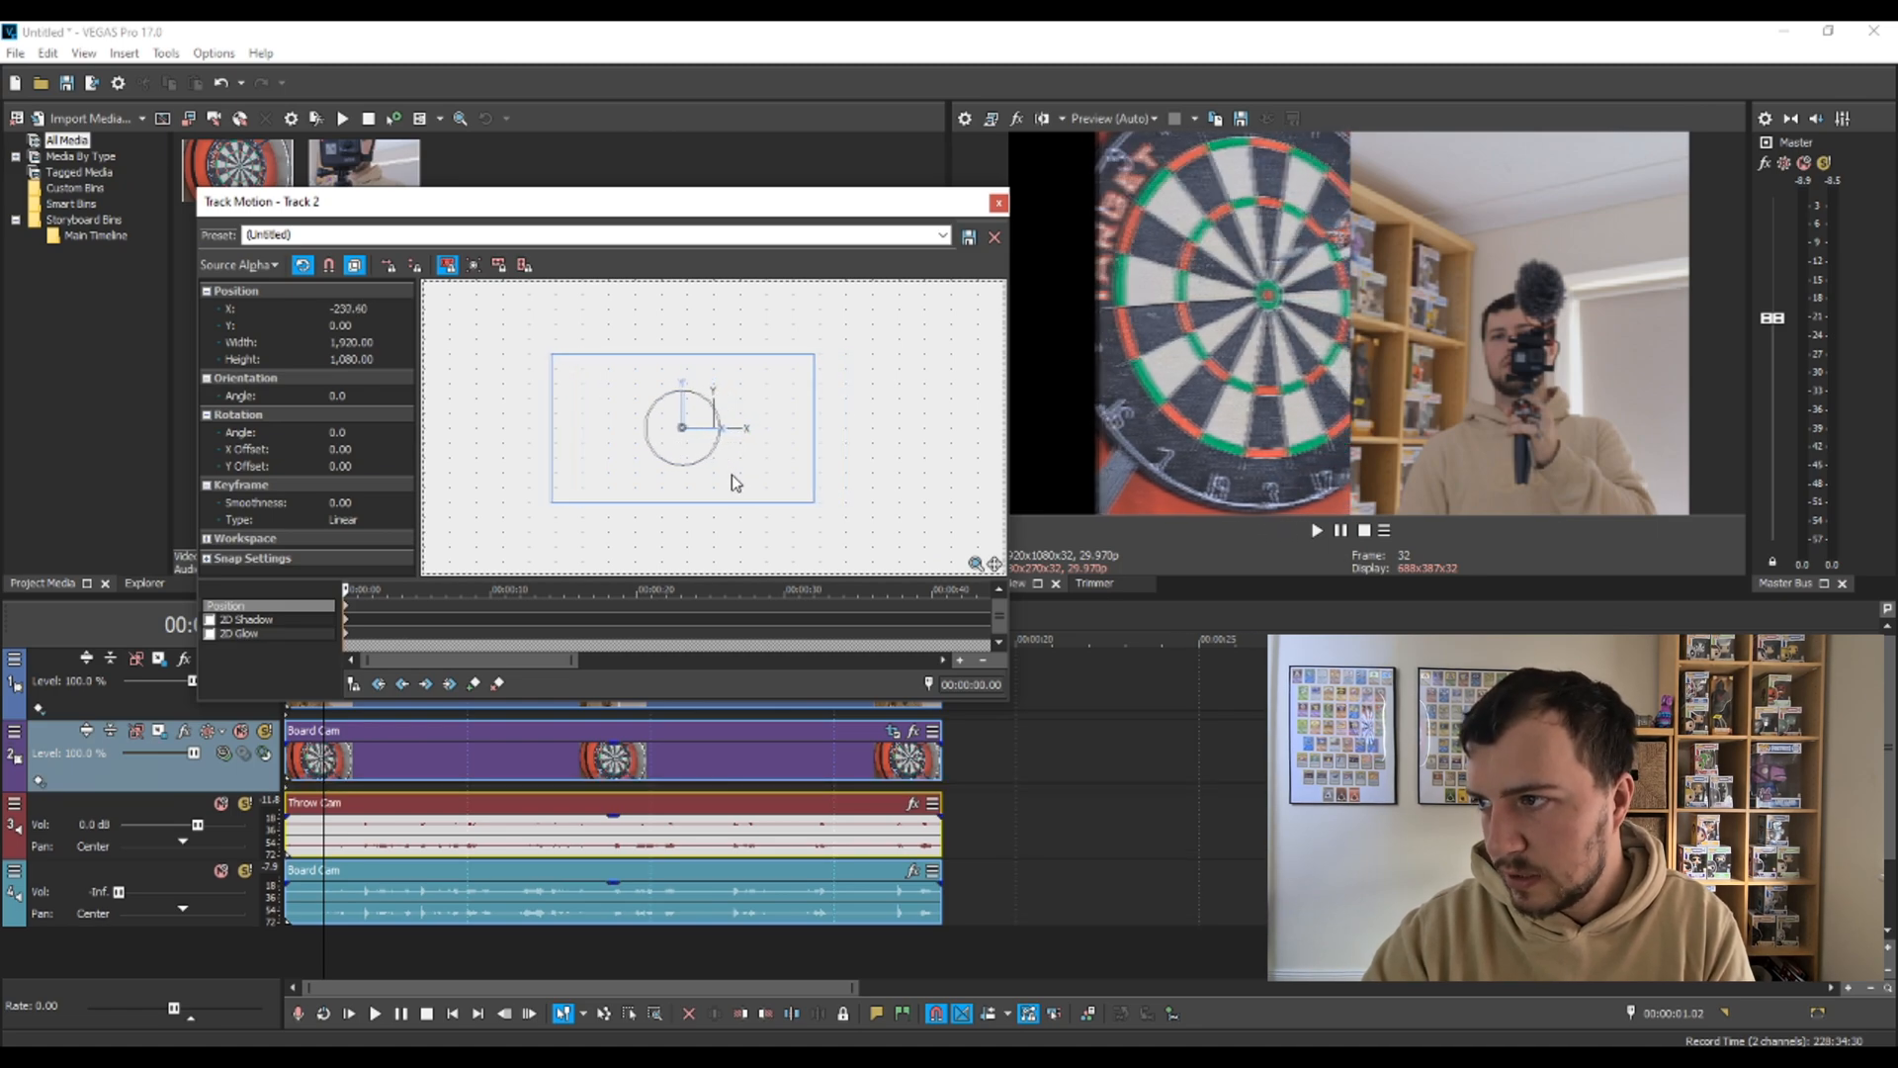
pyautogui.press('Left')
pyautogui.press('Left')
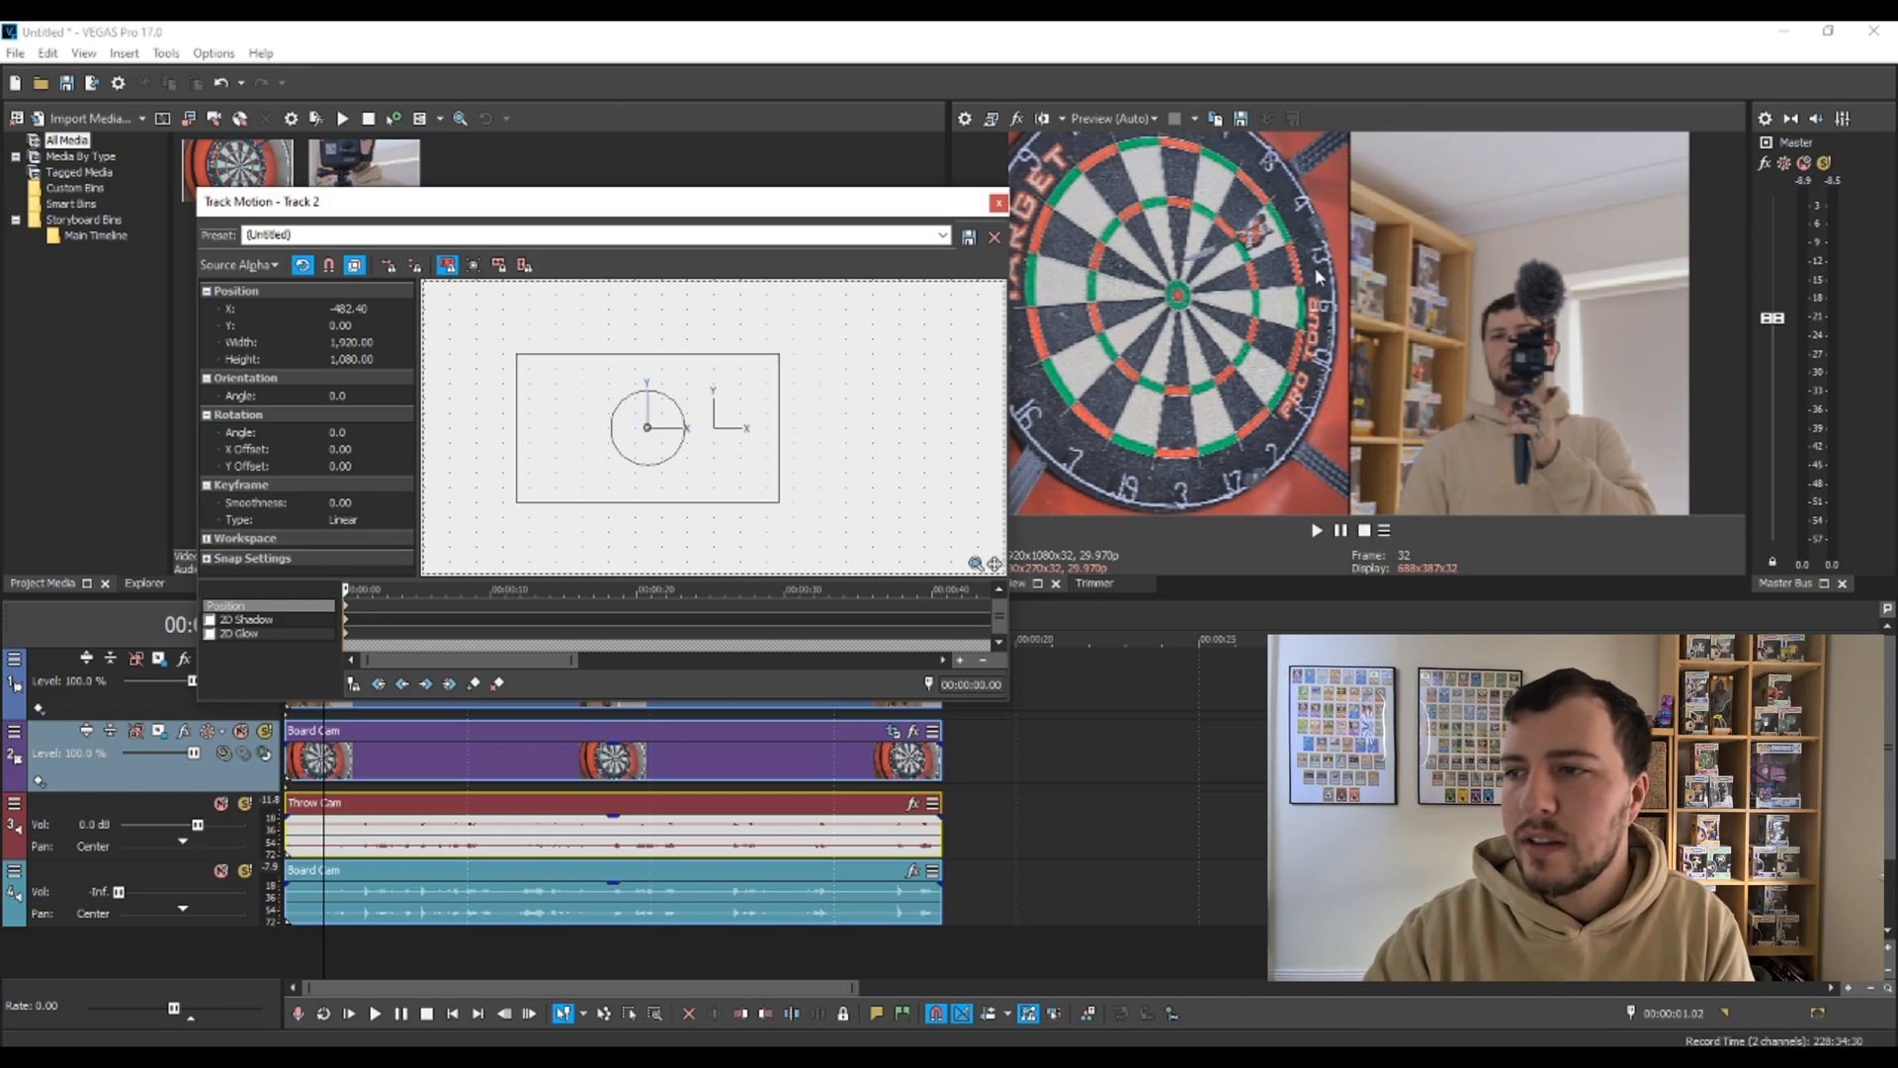
pyautogui.press('Right')
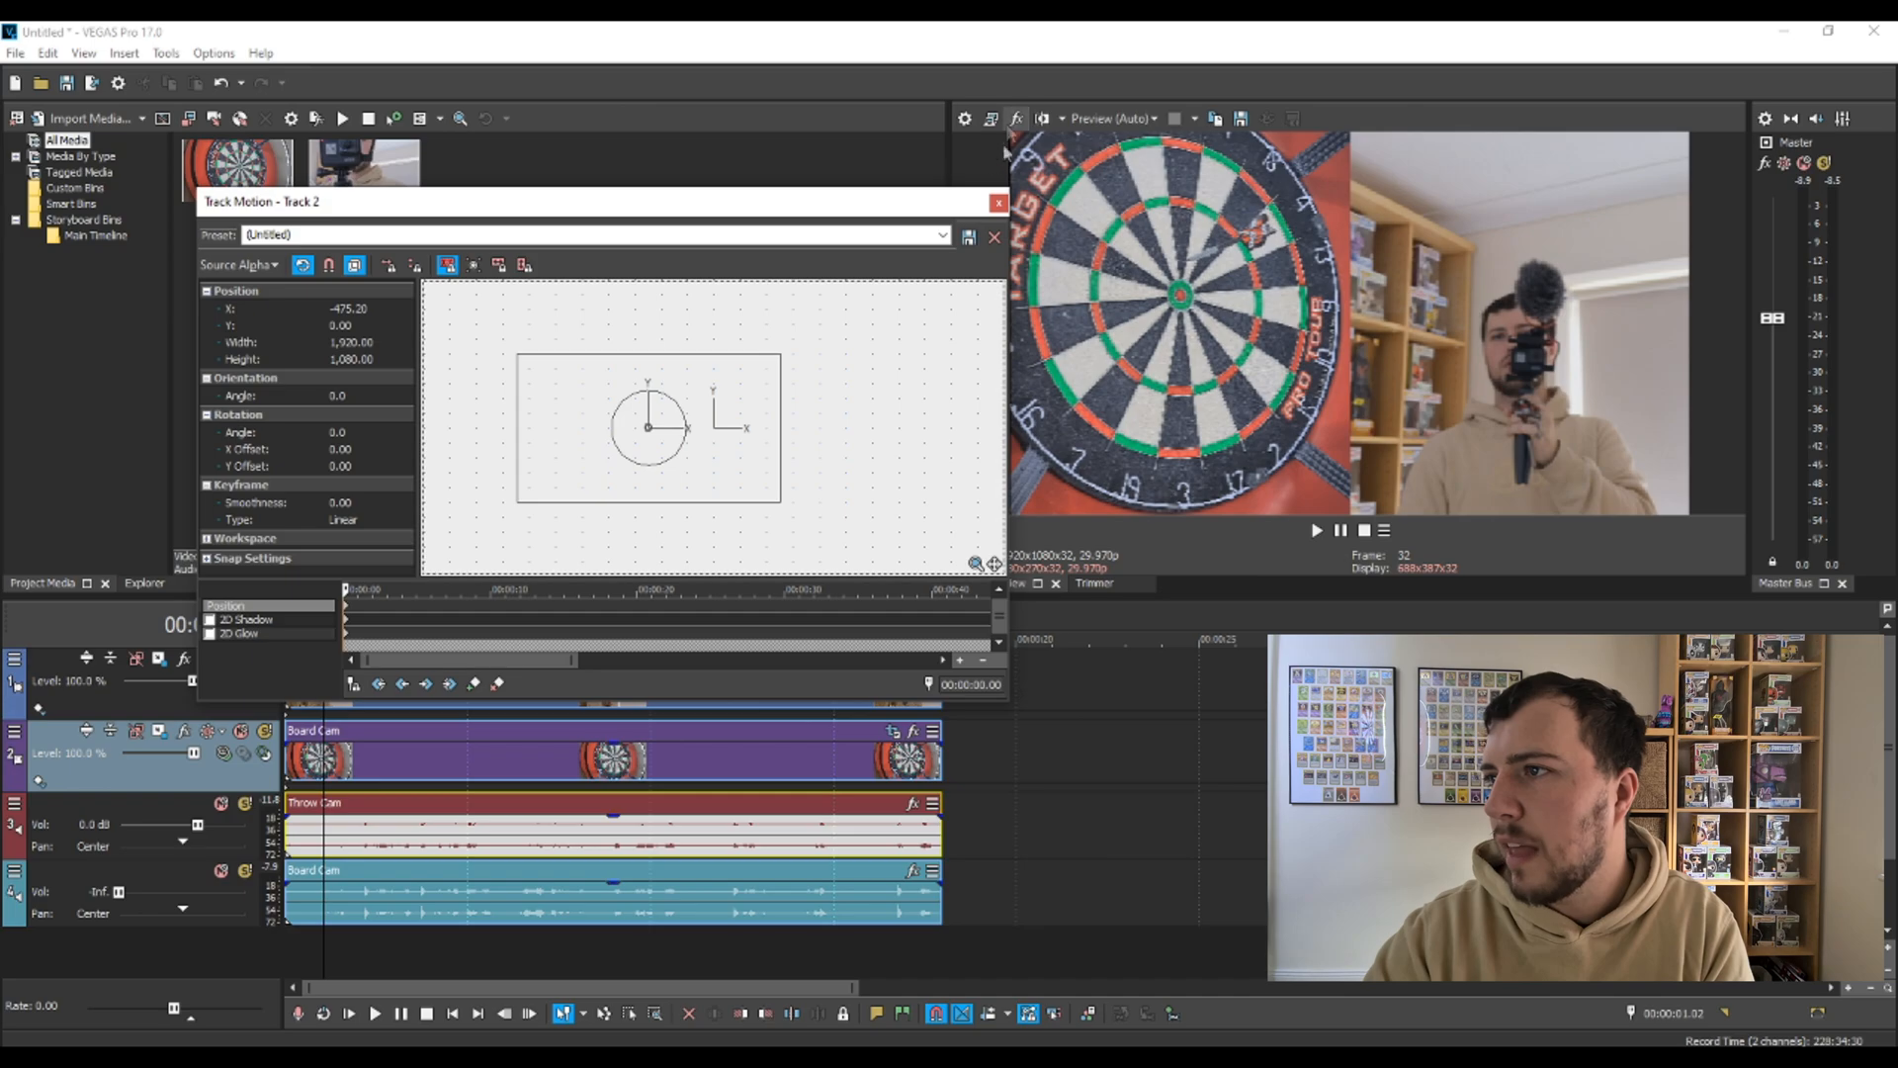
pyautogui.press('Left')
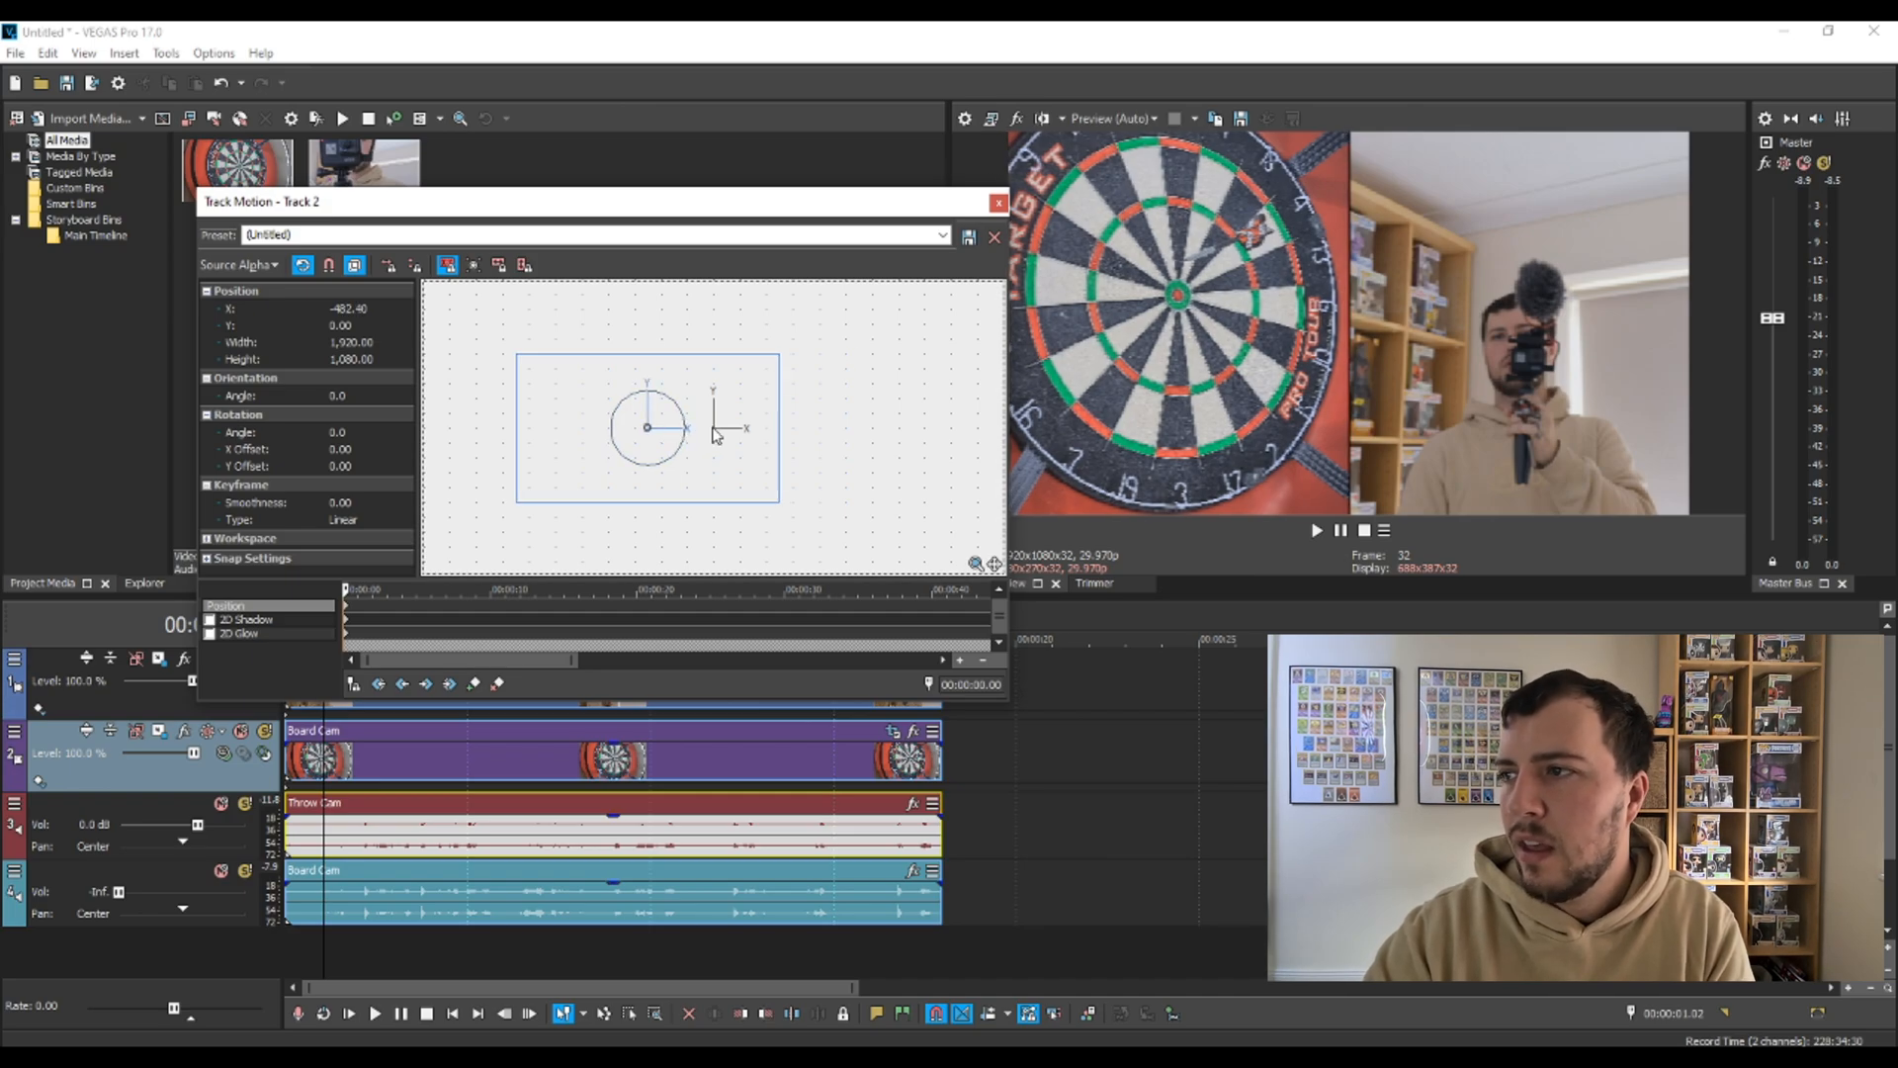
pyautogui.click(998, 202)
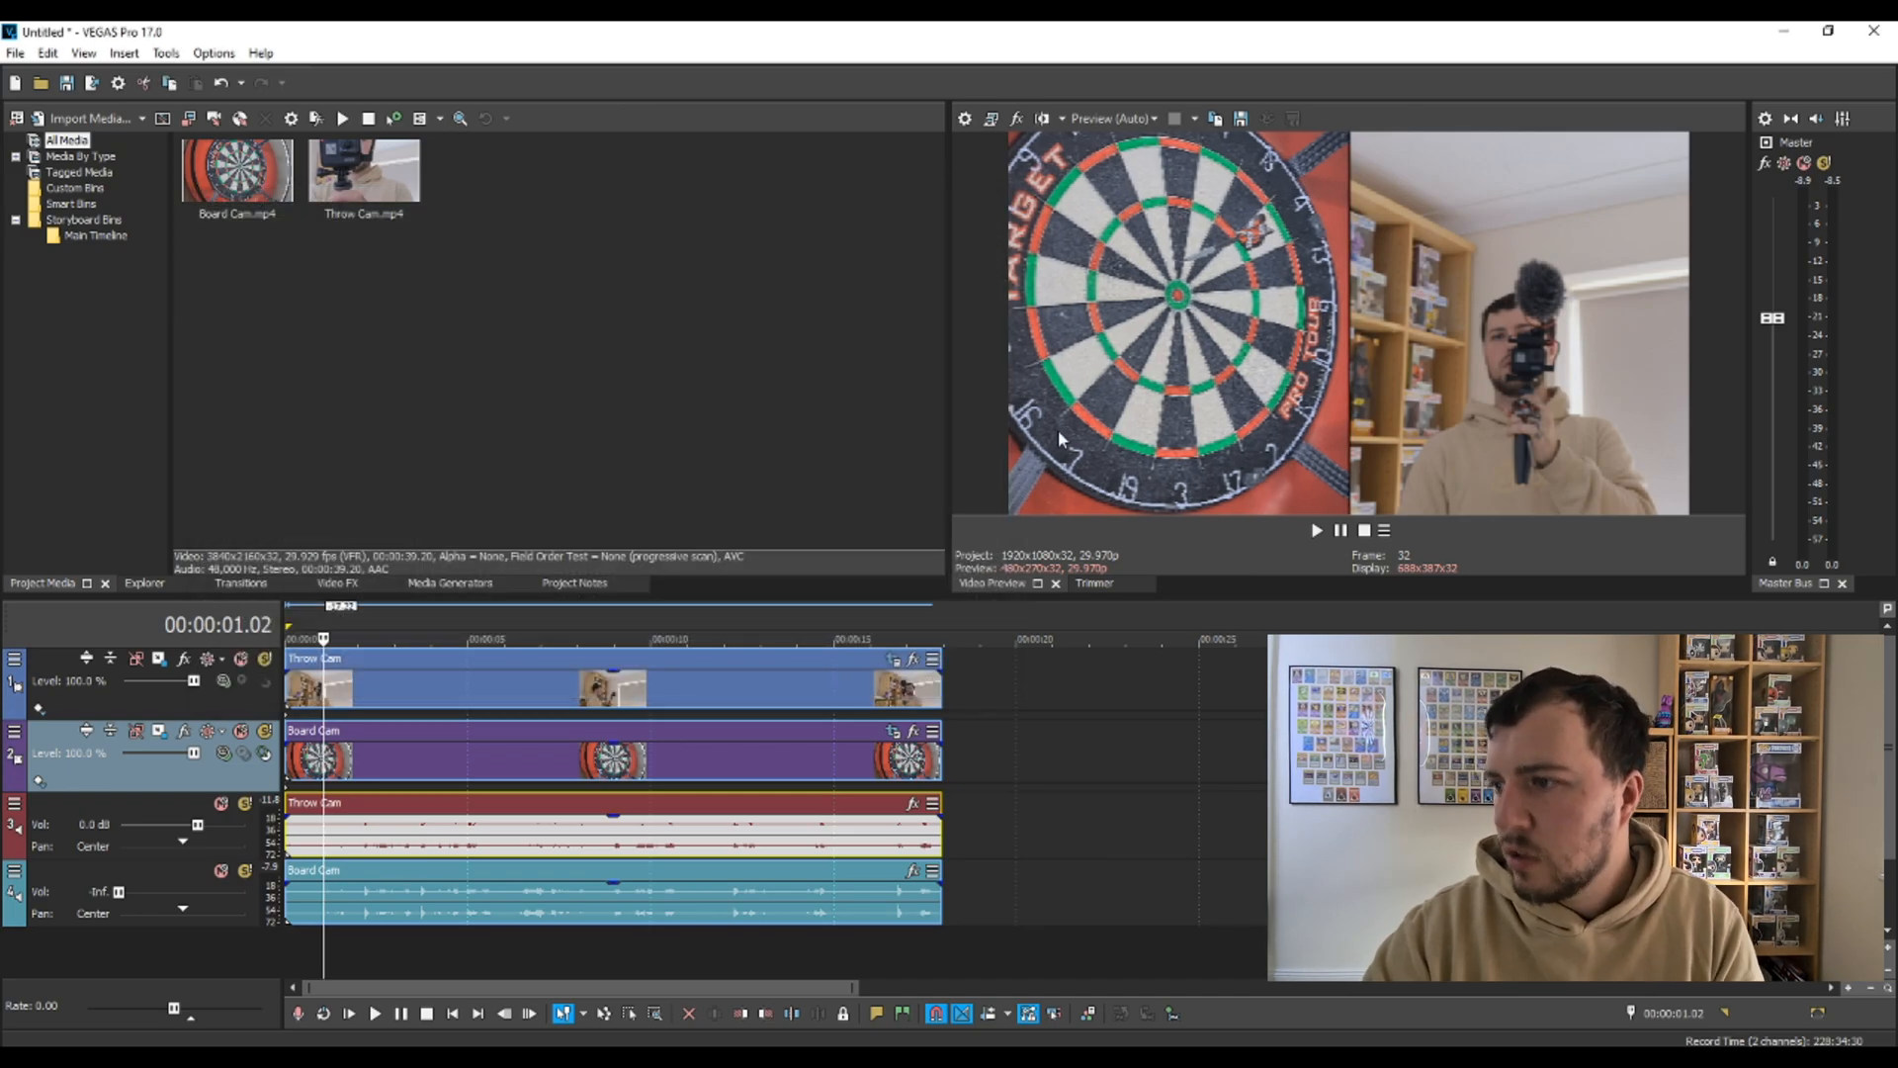
# Play the timeline from near the start to check the side-by-side split screen, and stop playback.
pyautogui.click(343, 841)
pyautogui.press('space')
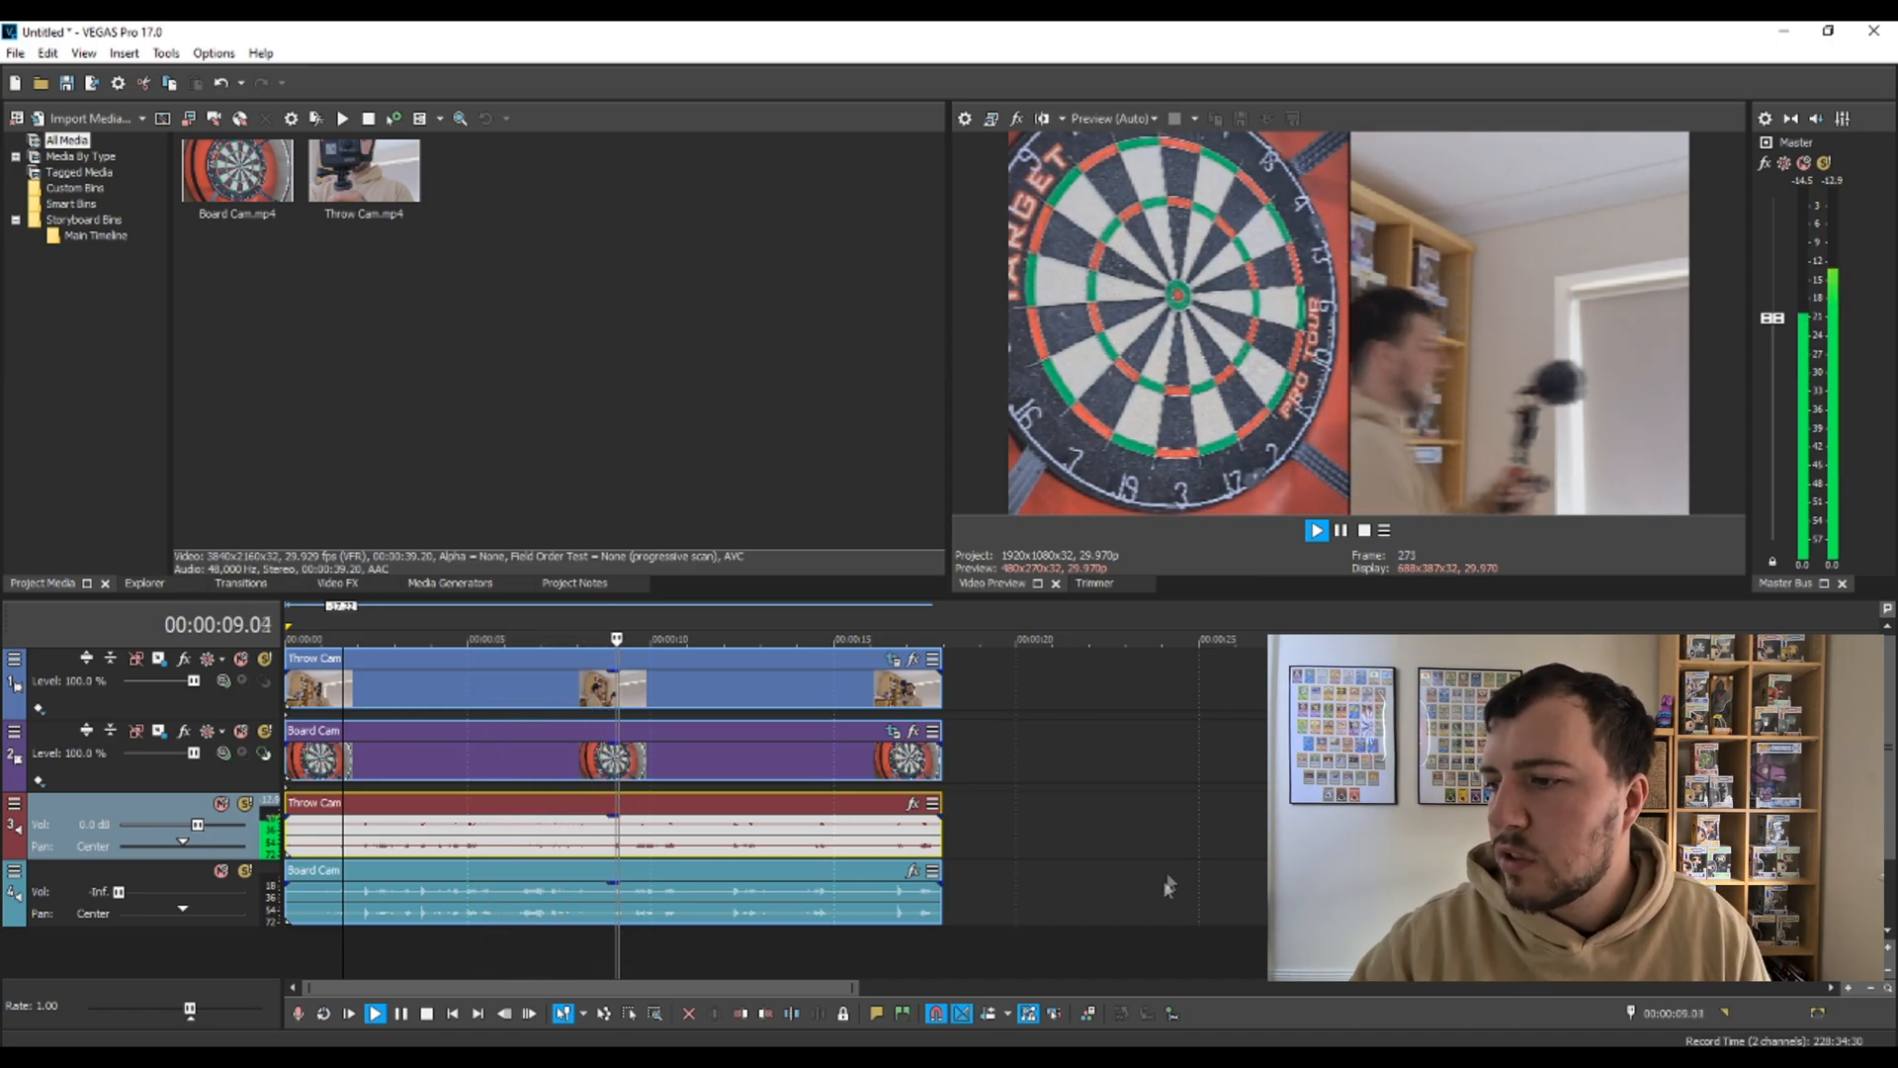
pyautogui.press('space')
# Select the full length of the clips on the timeline, from their end back to 00:00:00.00, as the region for rendering.
pyautogui.moveTo(948, 942); pyautogui.dragTo(219, 962)
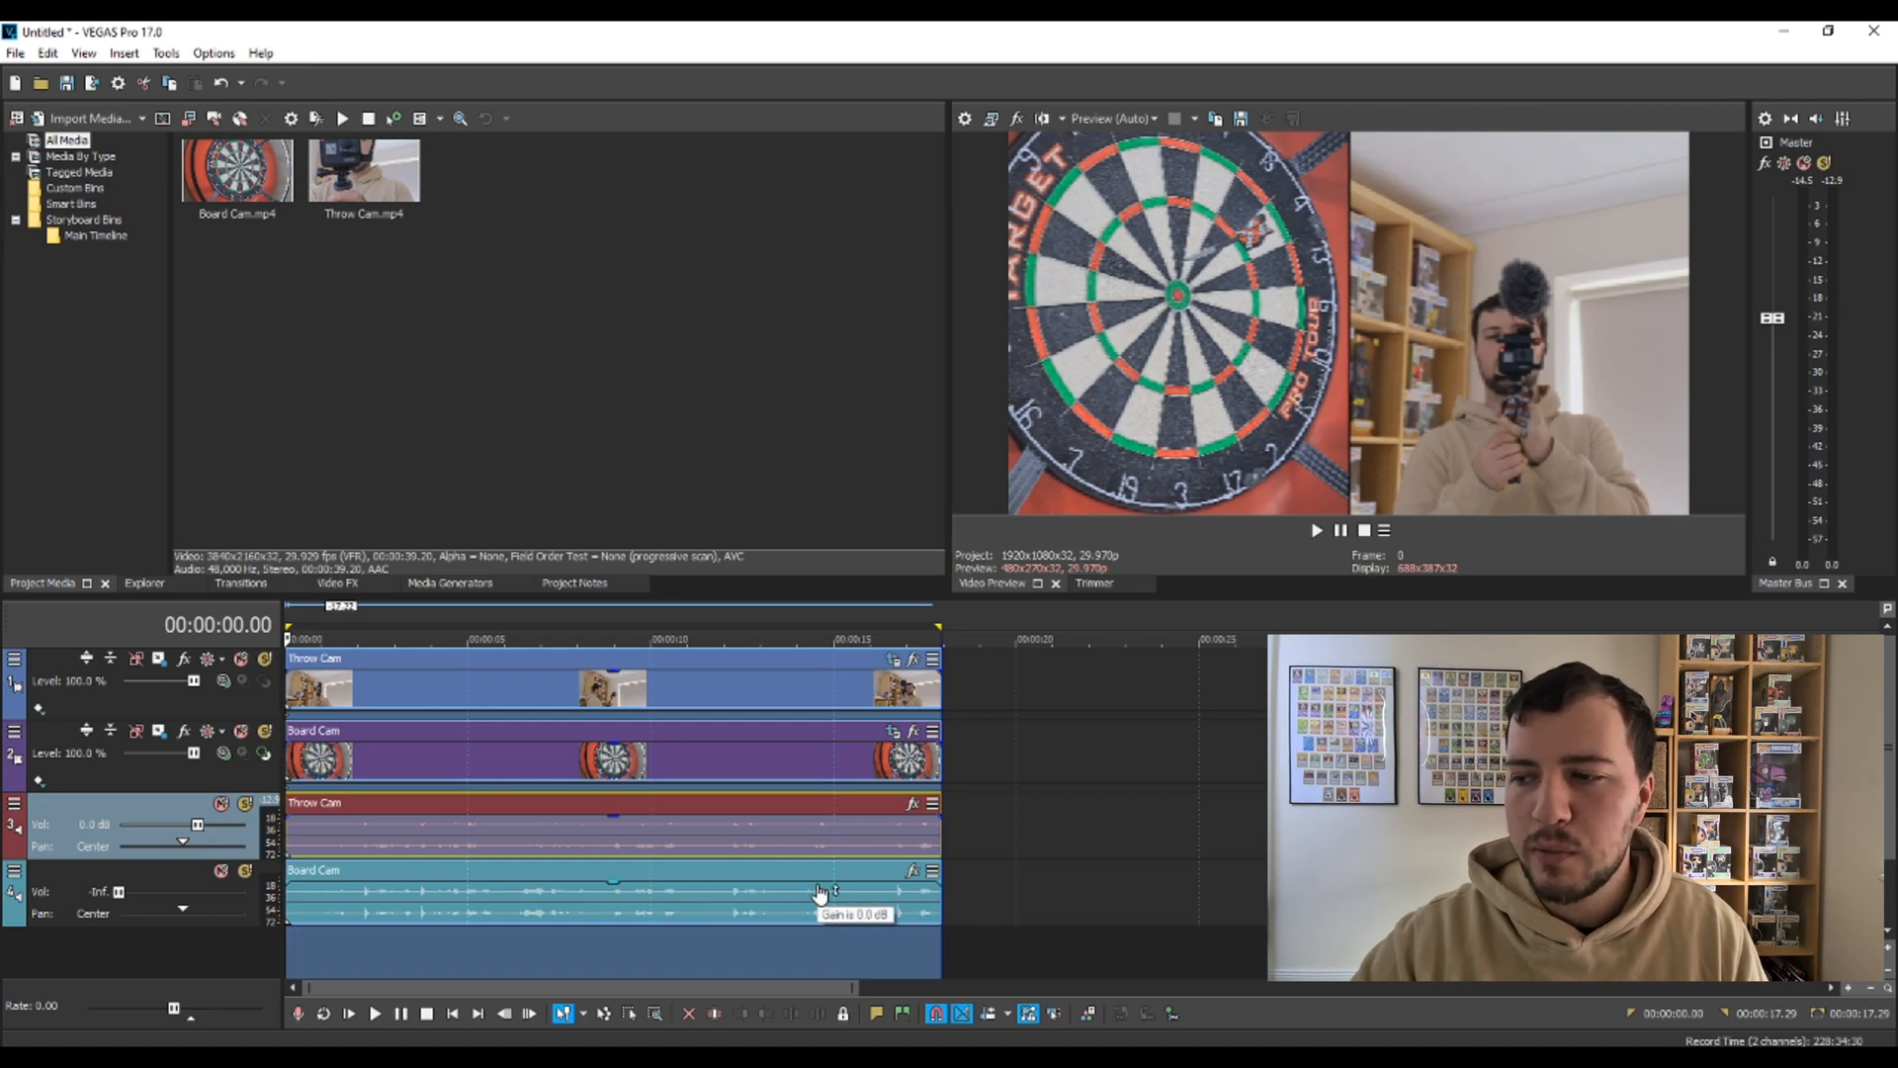
pyautogui.click(1088, 872)
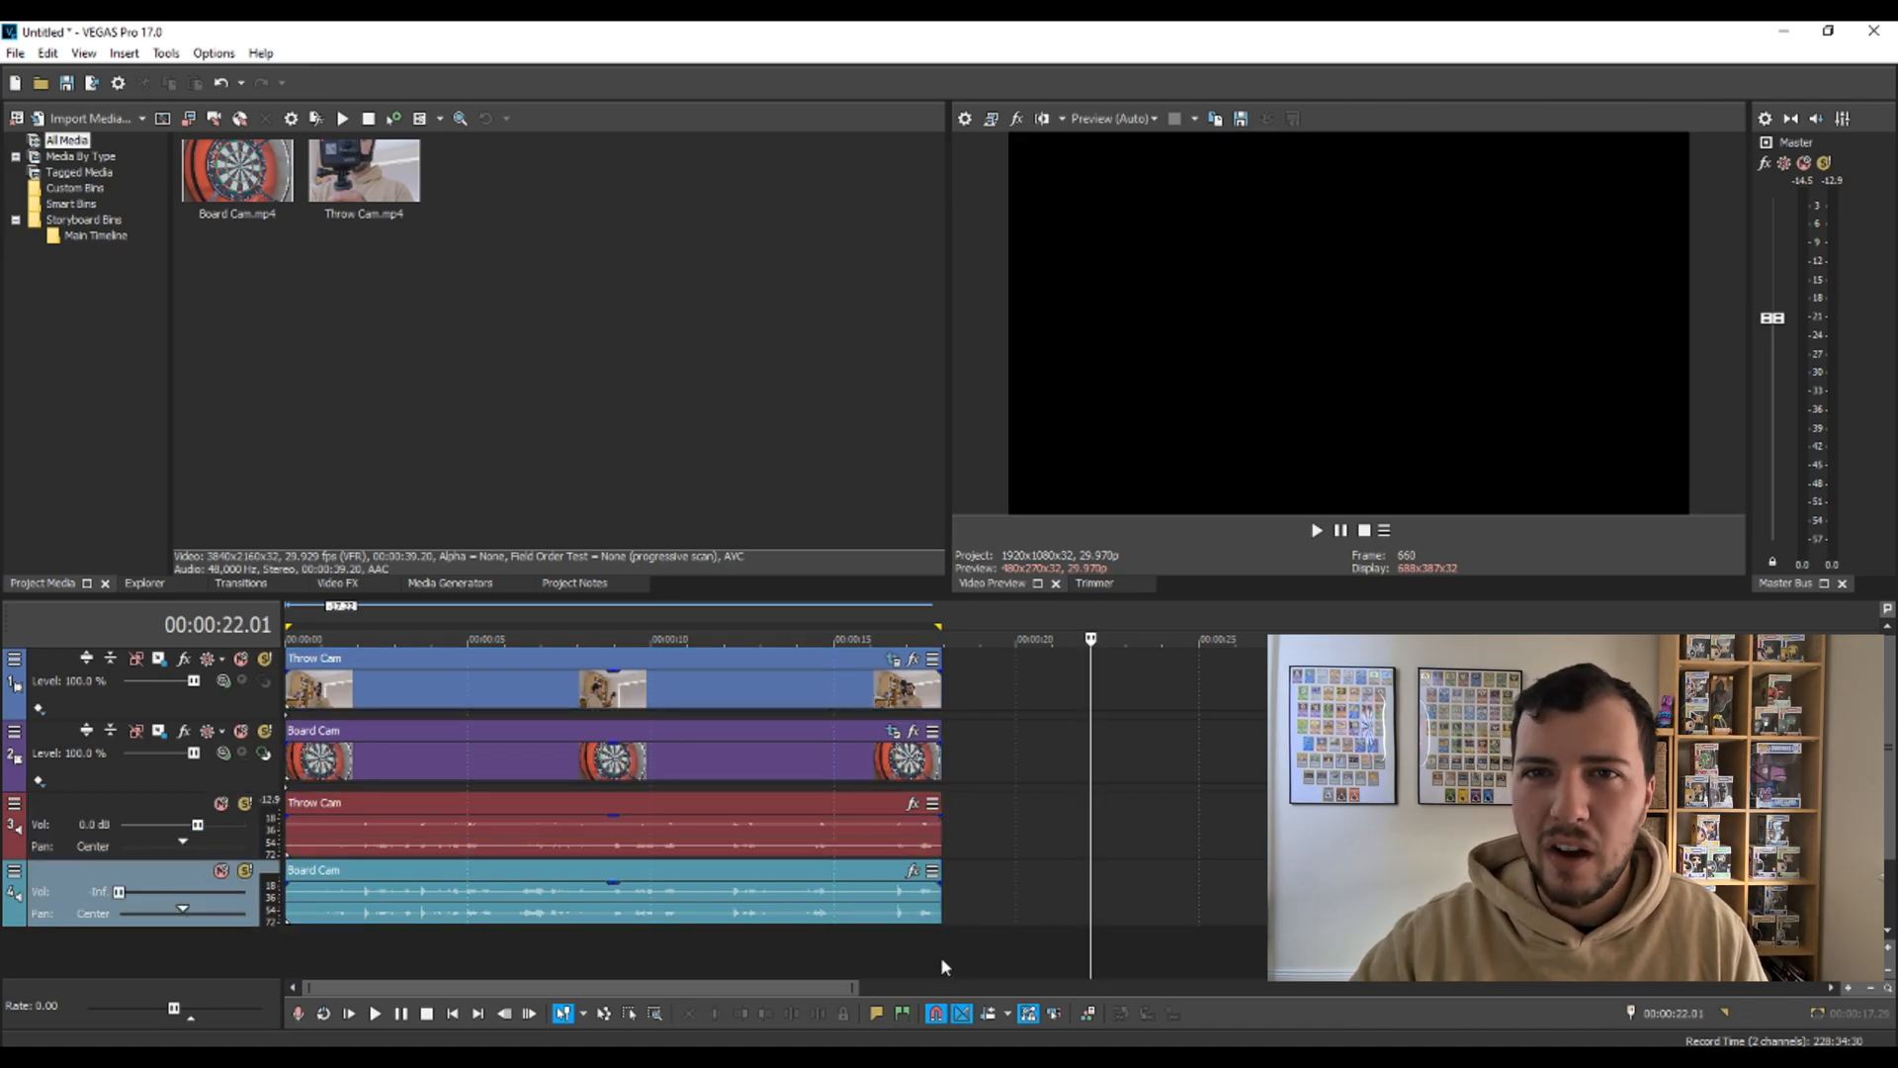
pyautogui.moveTo(940, 946); pyautogui.dragTo(287, 946)
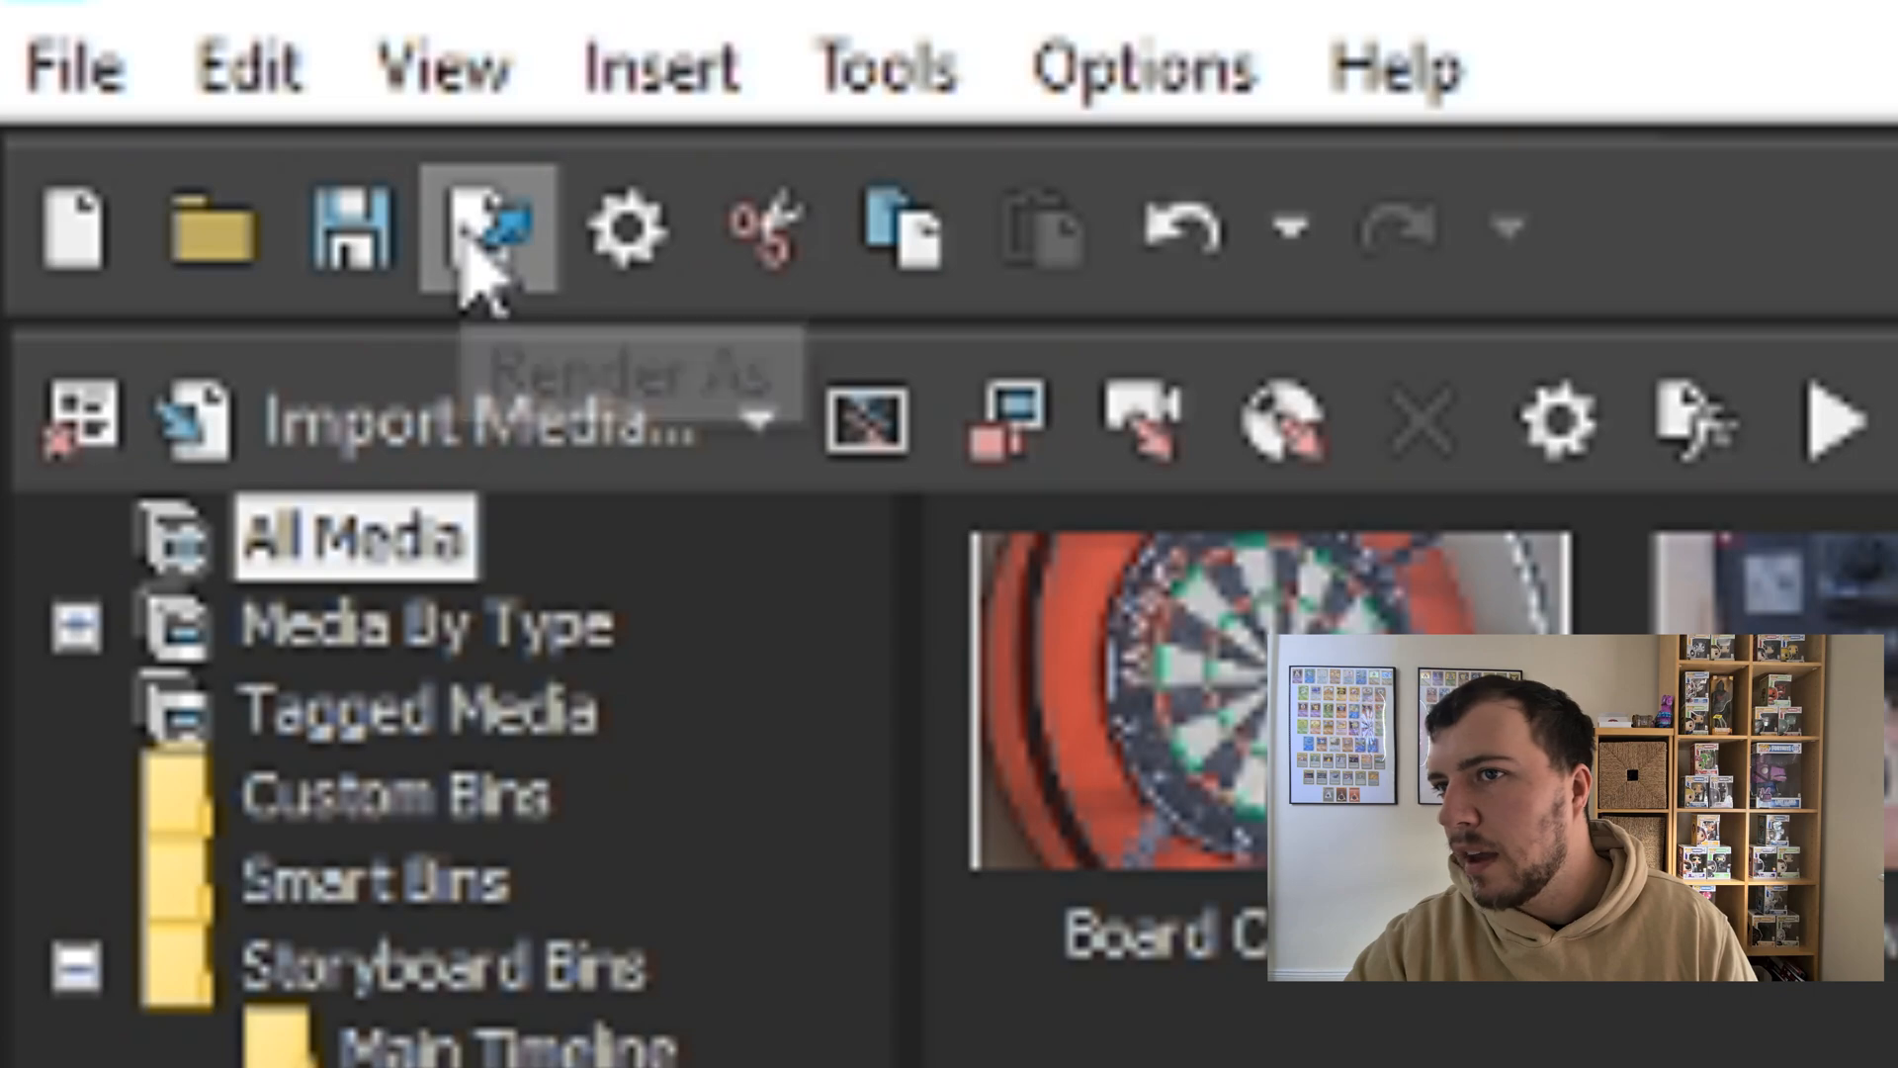
# Open the Render As settings and turn off the favorites-only filter so all formats and templates are listed.
pyautogui.click(473, 252)
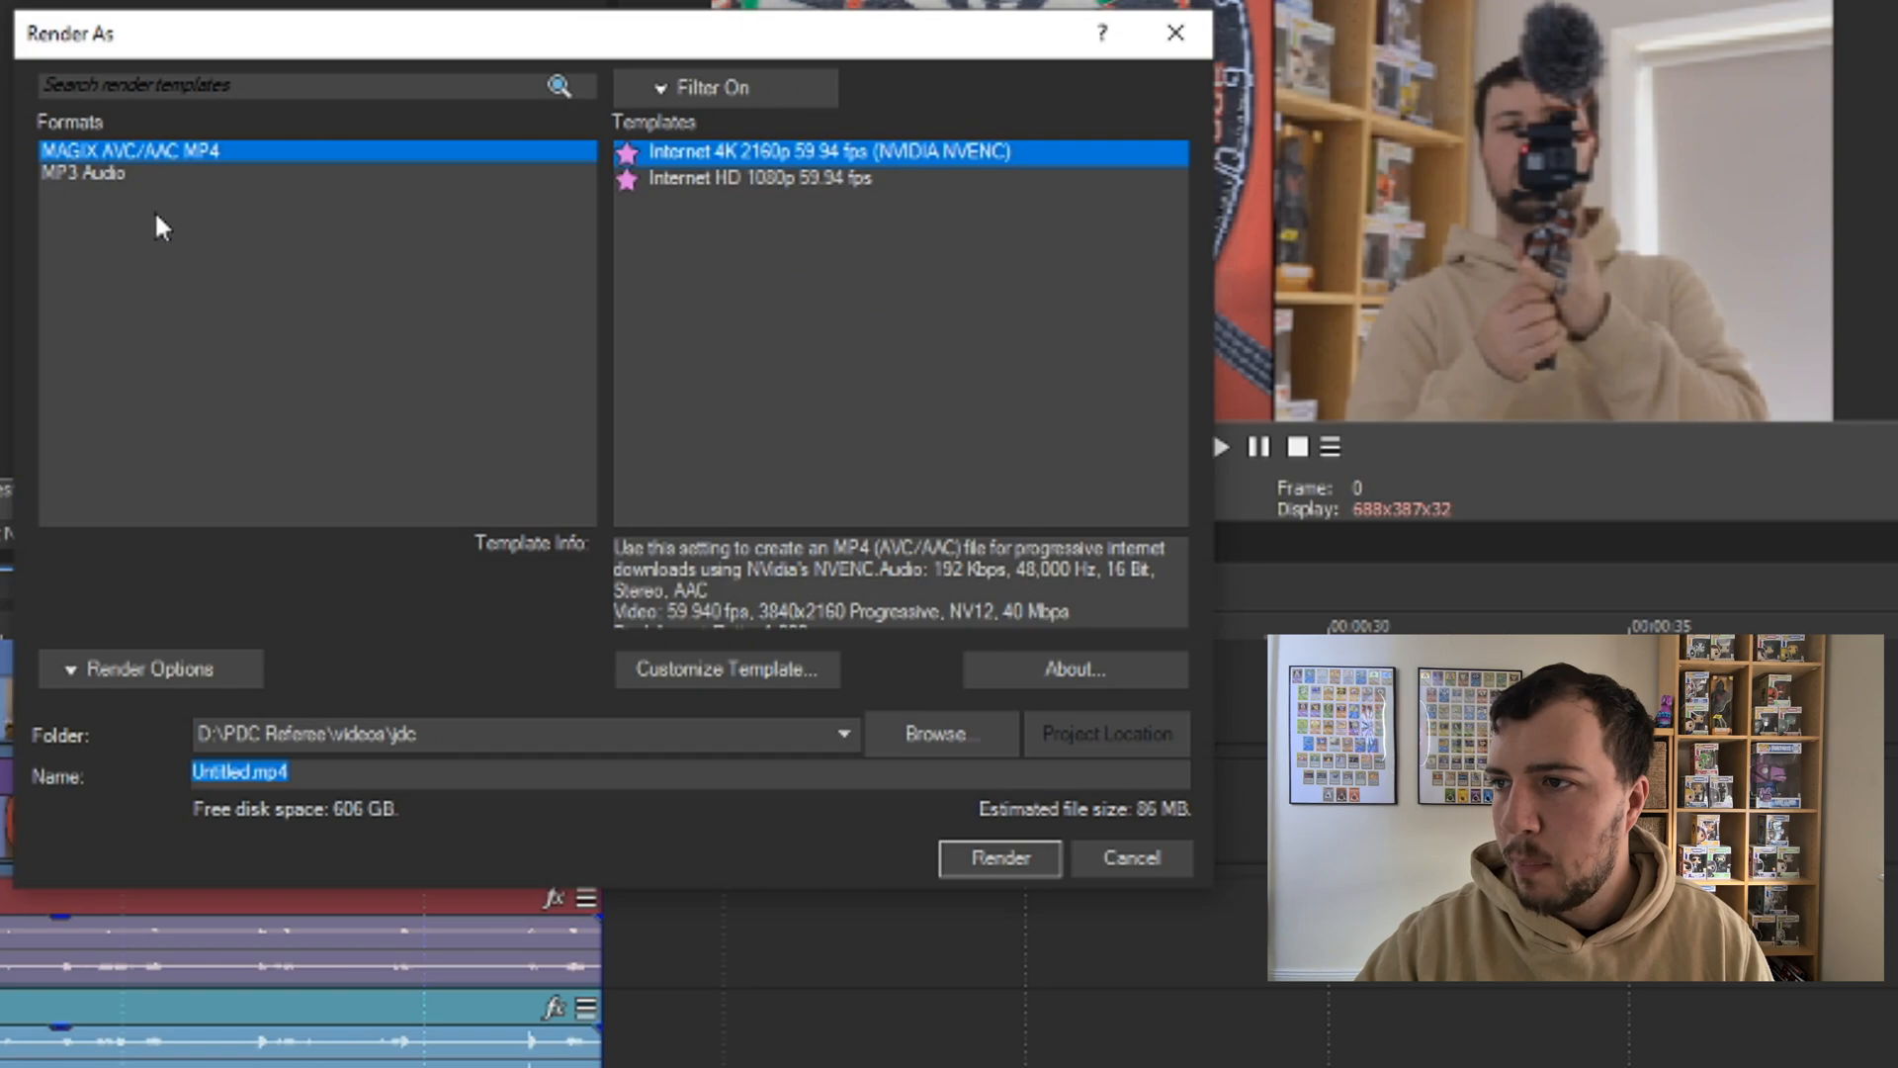
pyautogui.click(696, 86)
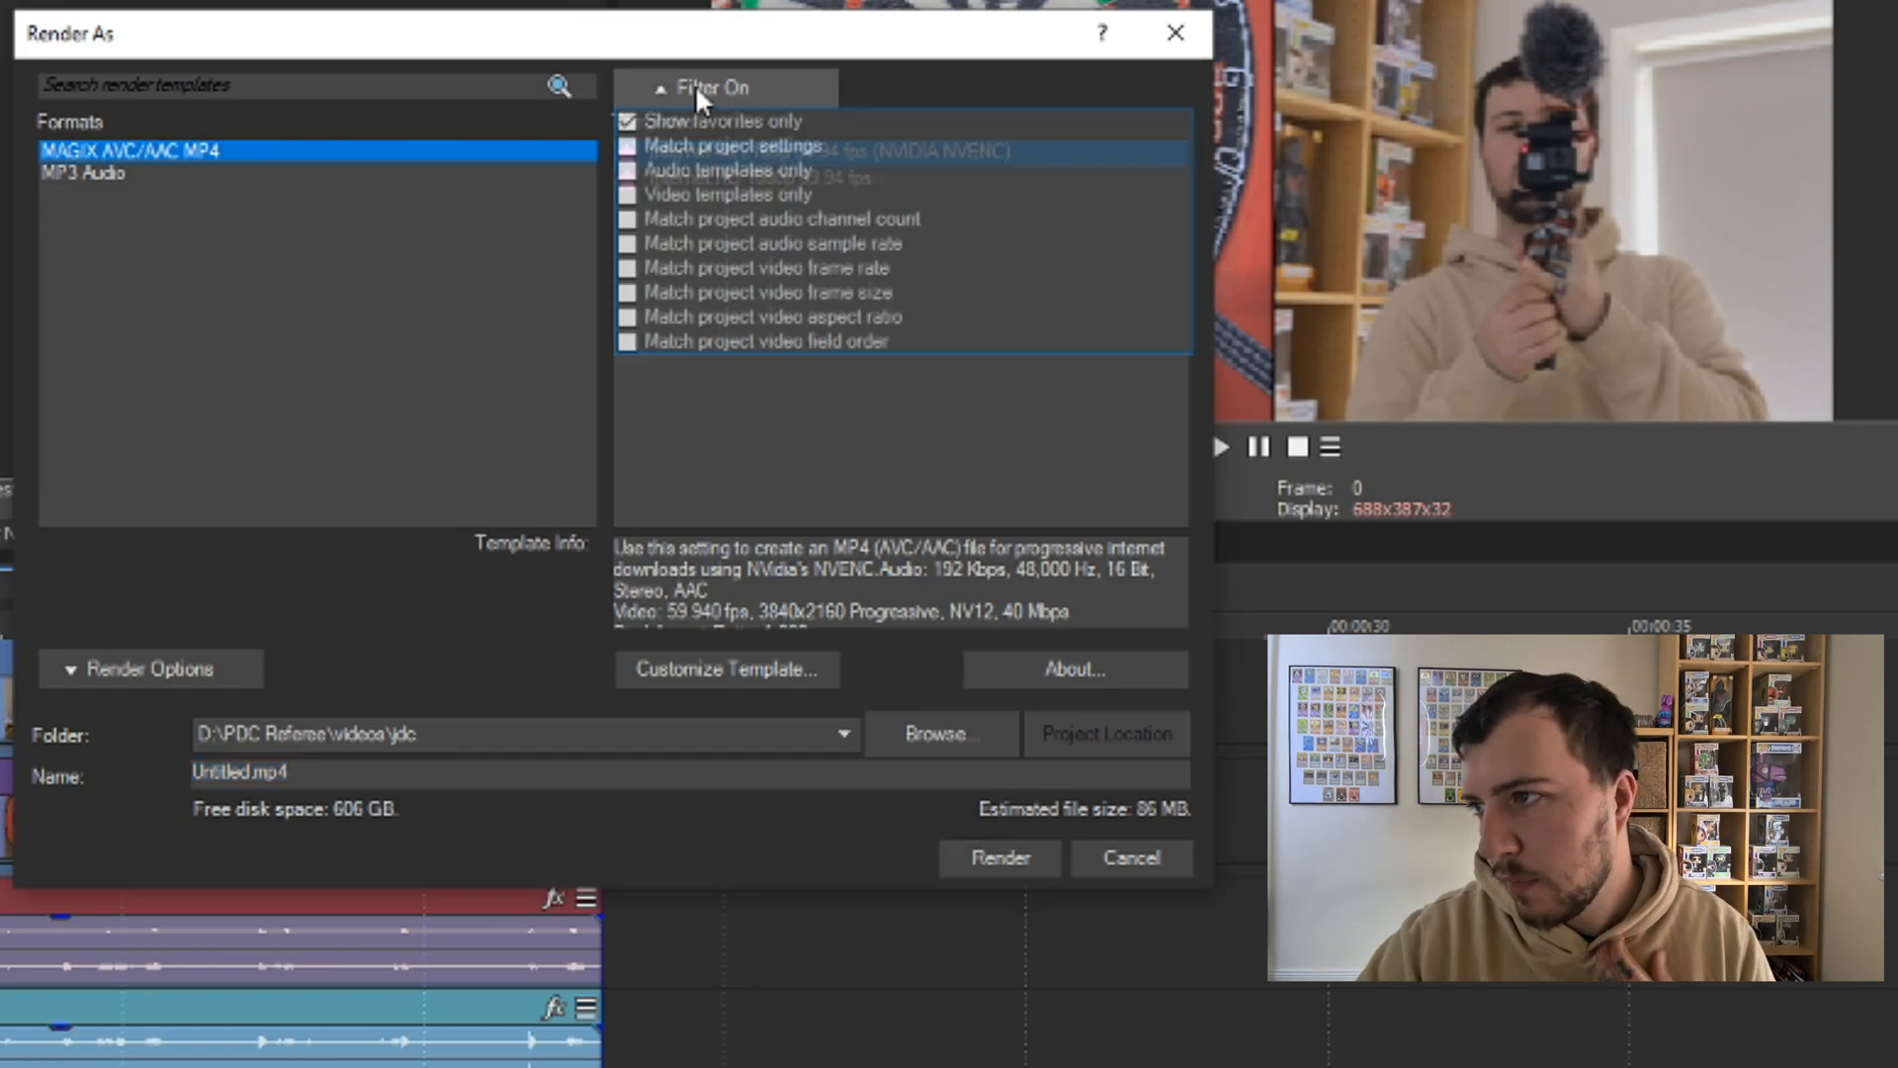
pyautogui.click(651, 117)
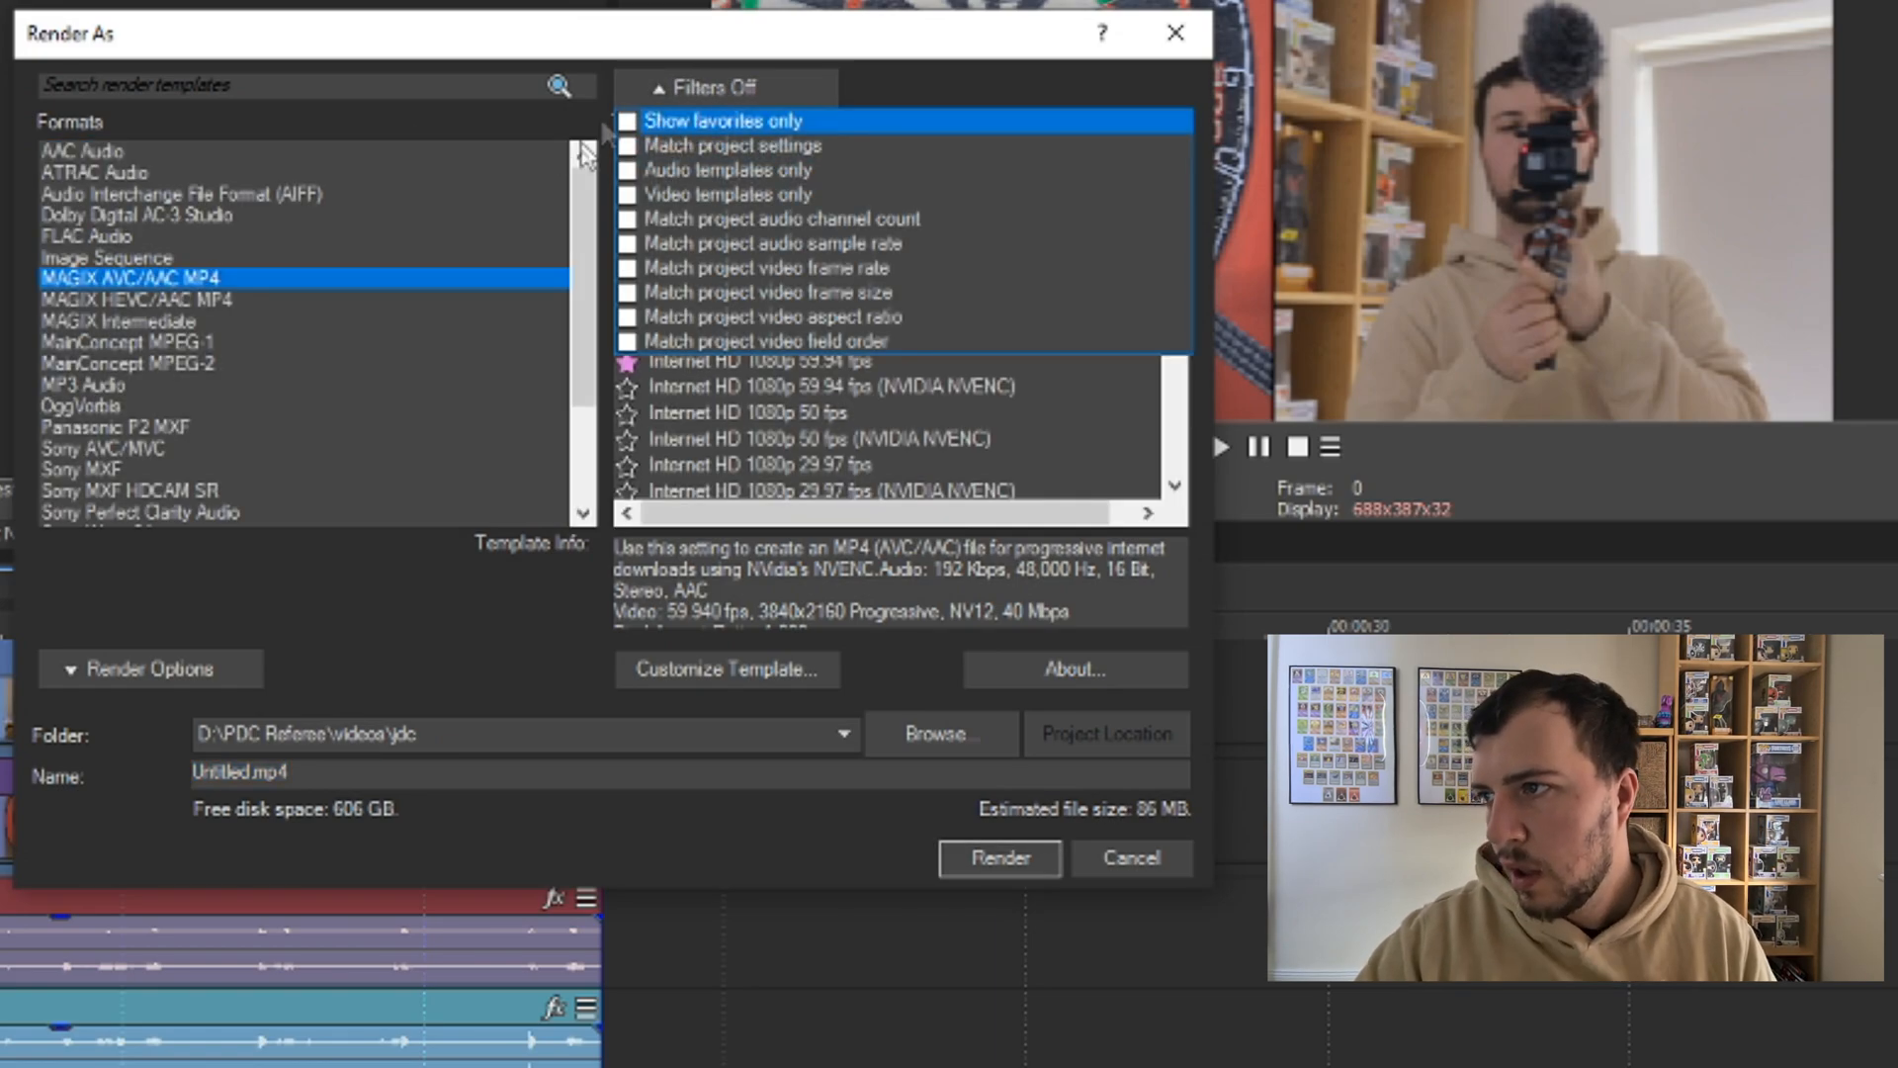
pyautogui.click(811, 81)
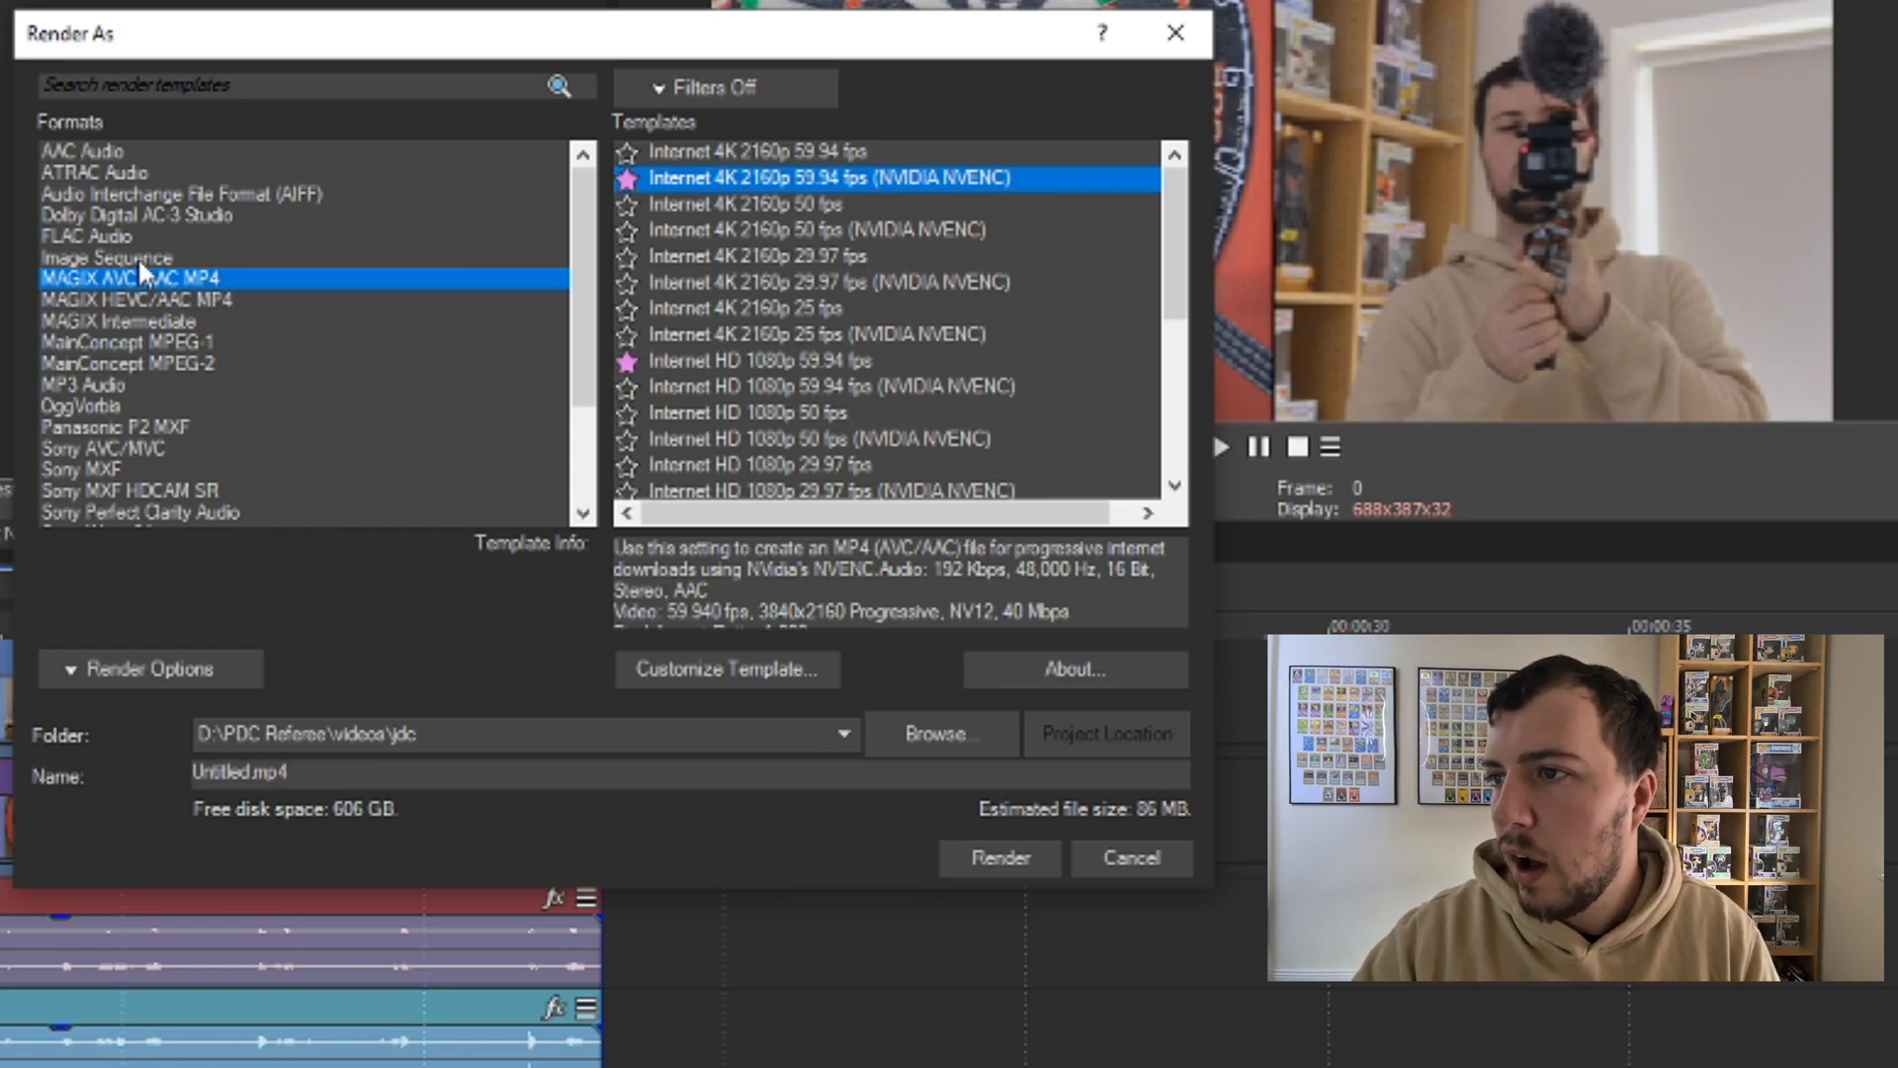
# Choose the MAGIX AVC/AAC MP4 format with the Internet 4K 2160p 59.94 fps (NVIDIA NVENC) template.
pyautogui.scroll(-3, 125, 437)
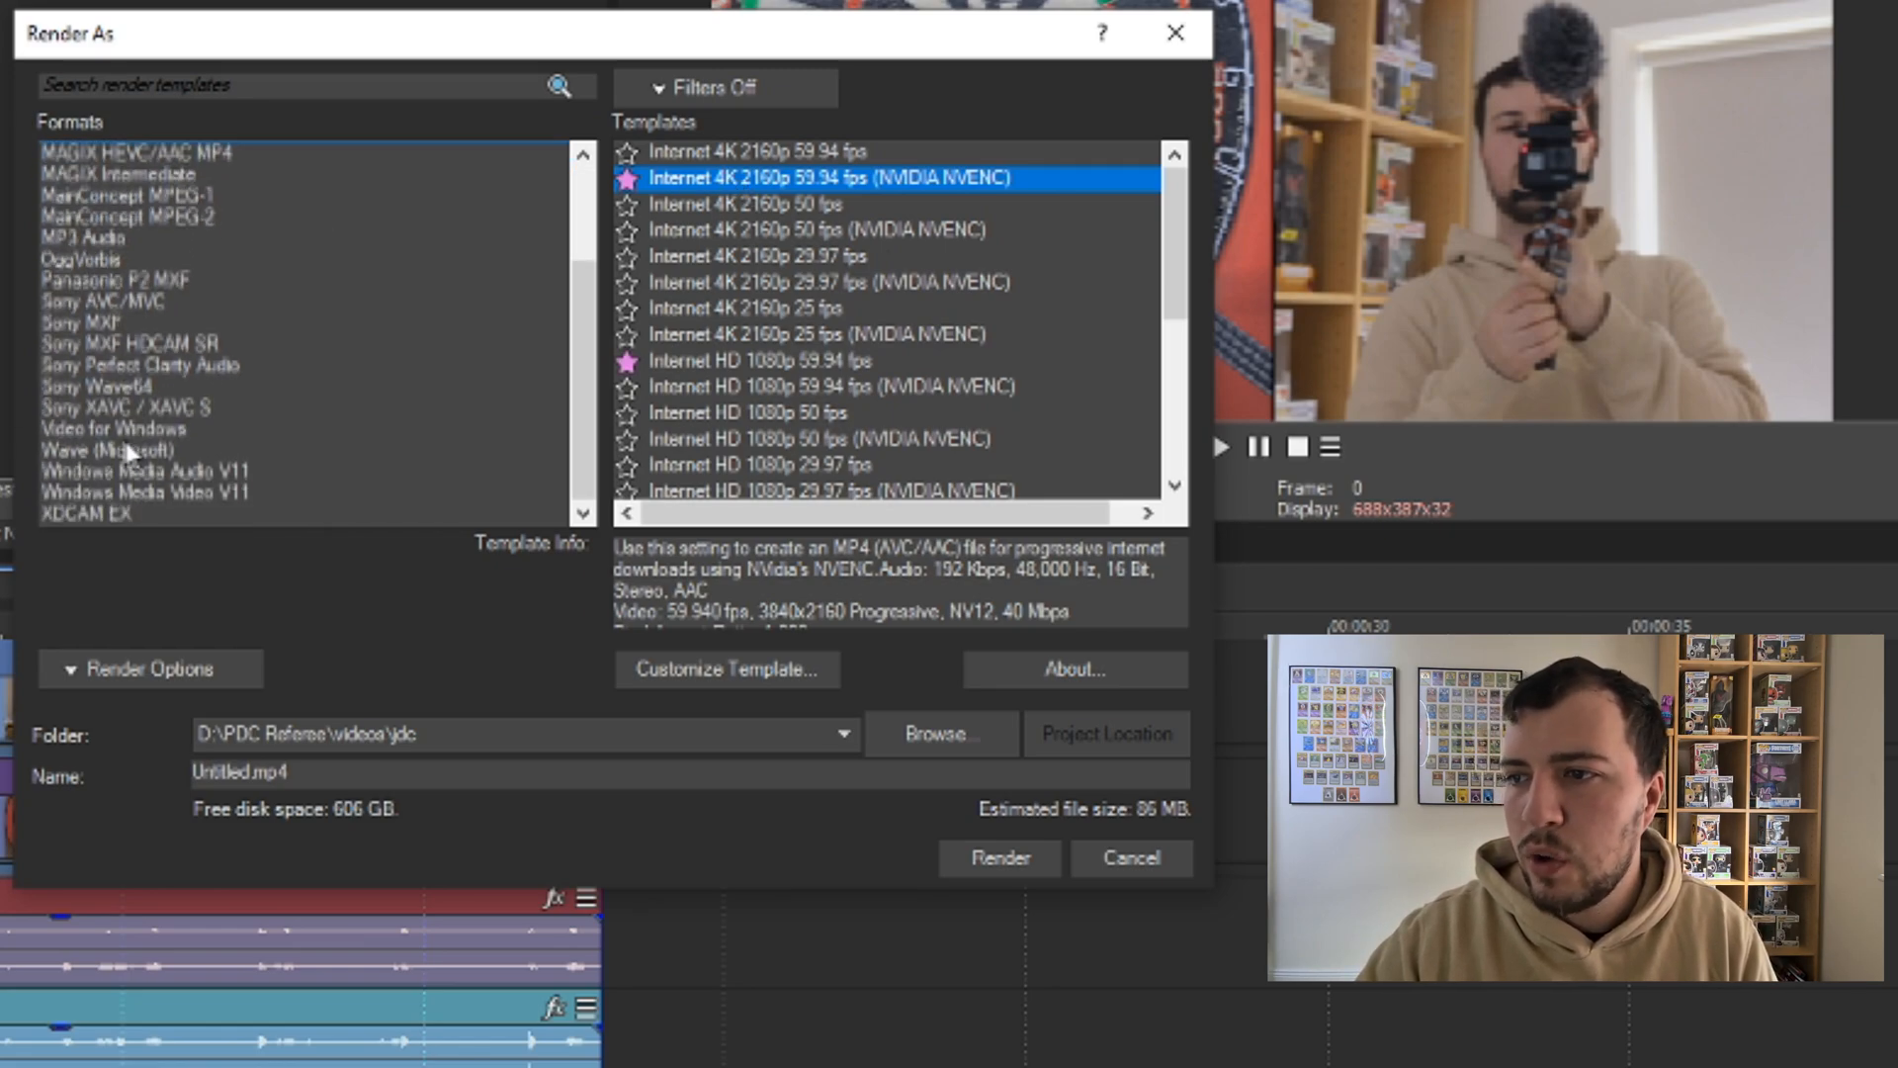
pyautogui.scroll(3, 123, 237)
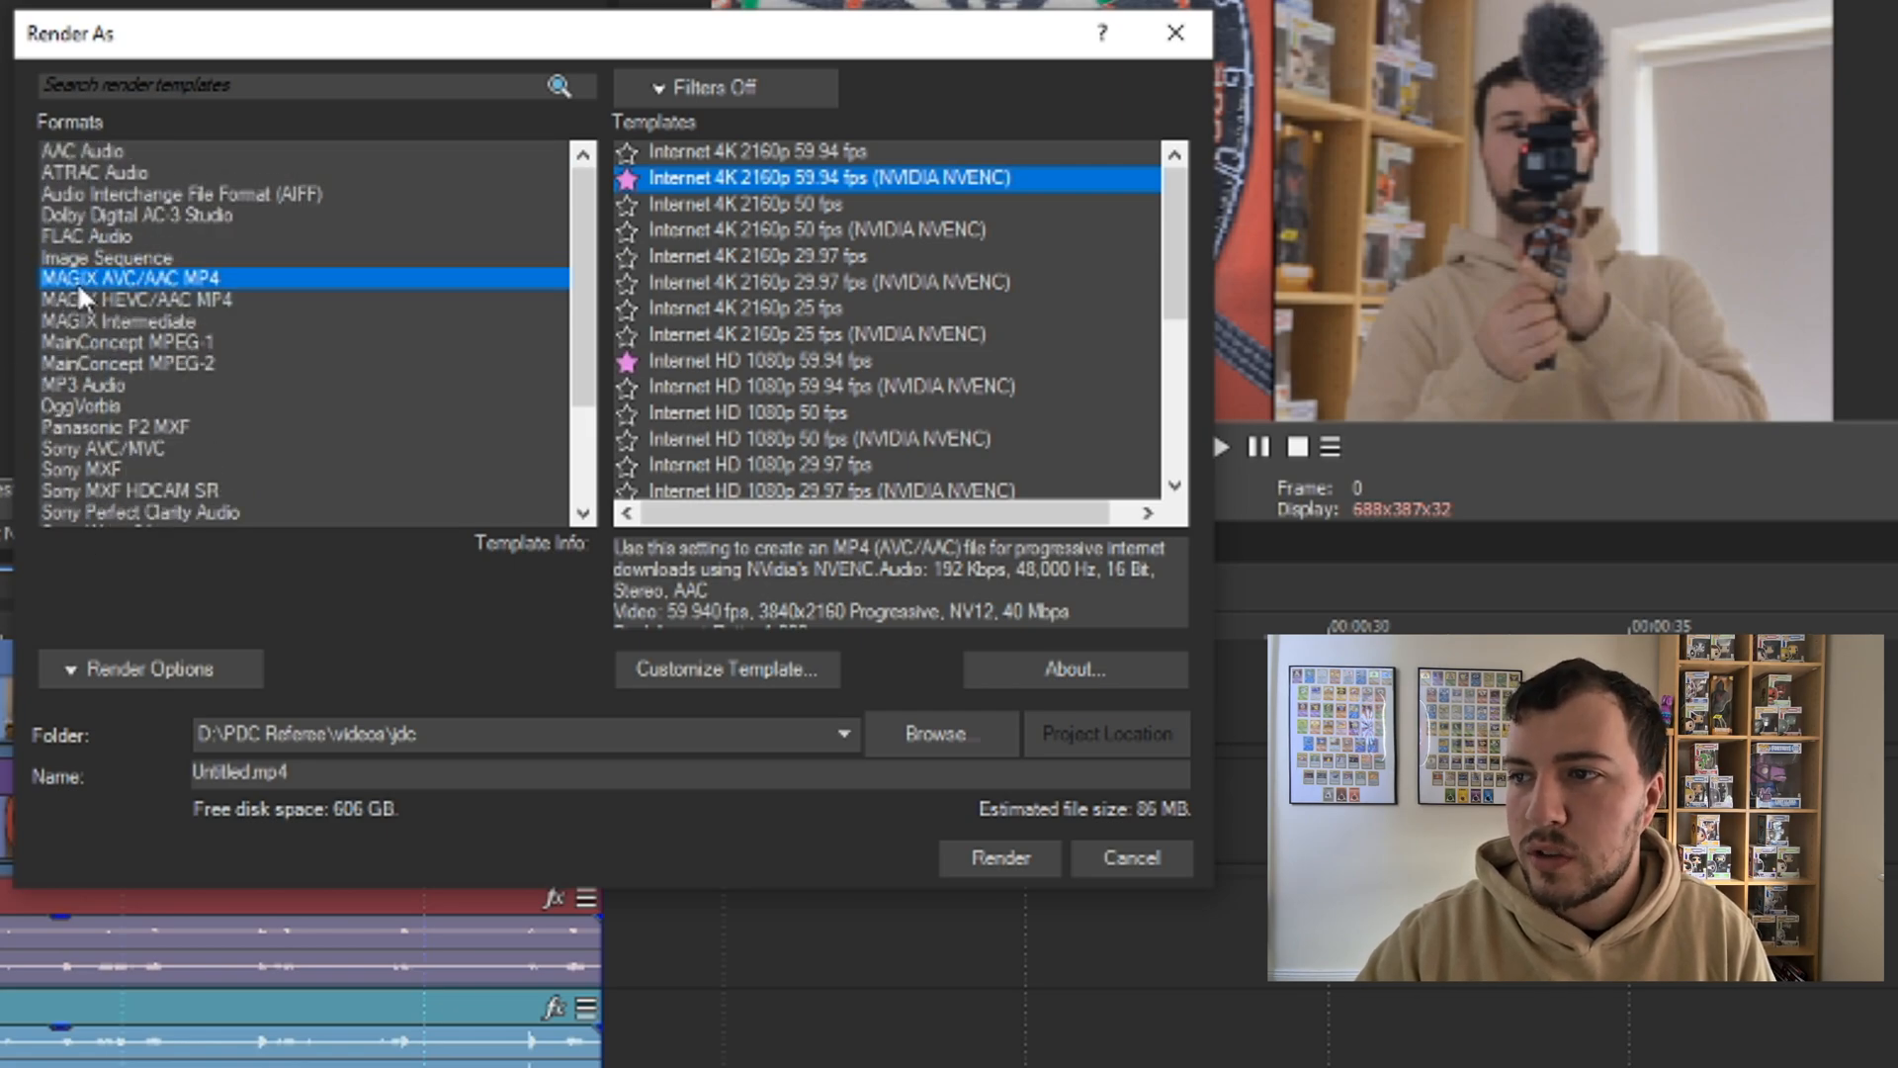
pyautogui.click(195, 277)
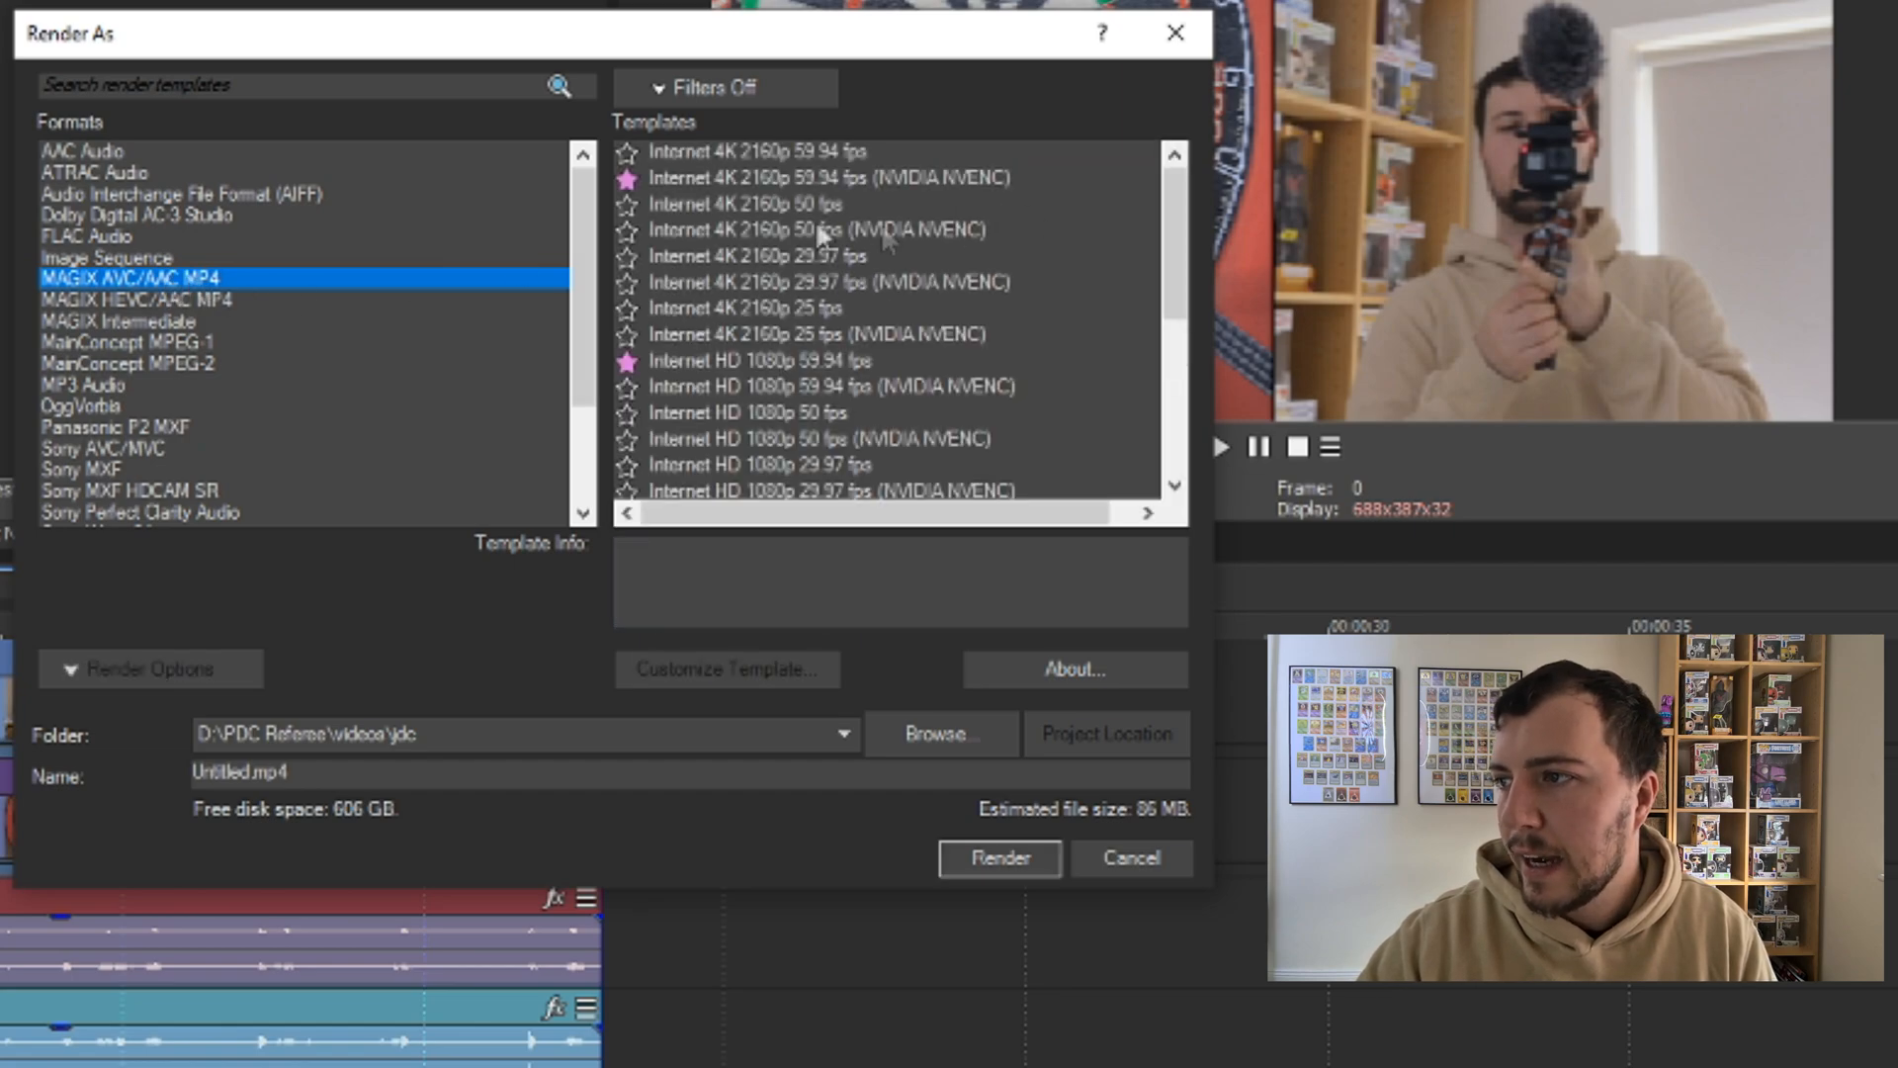
pyautogui.click(753, 184)
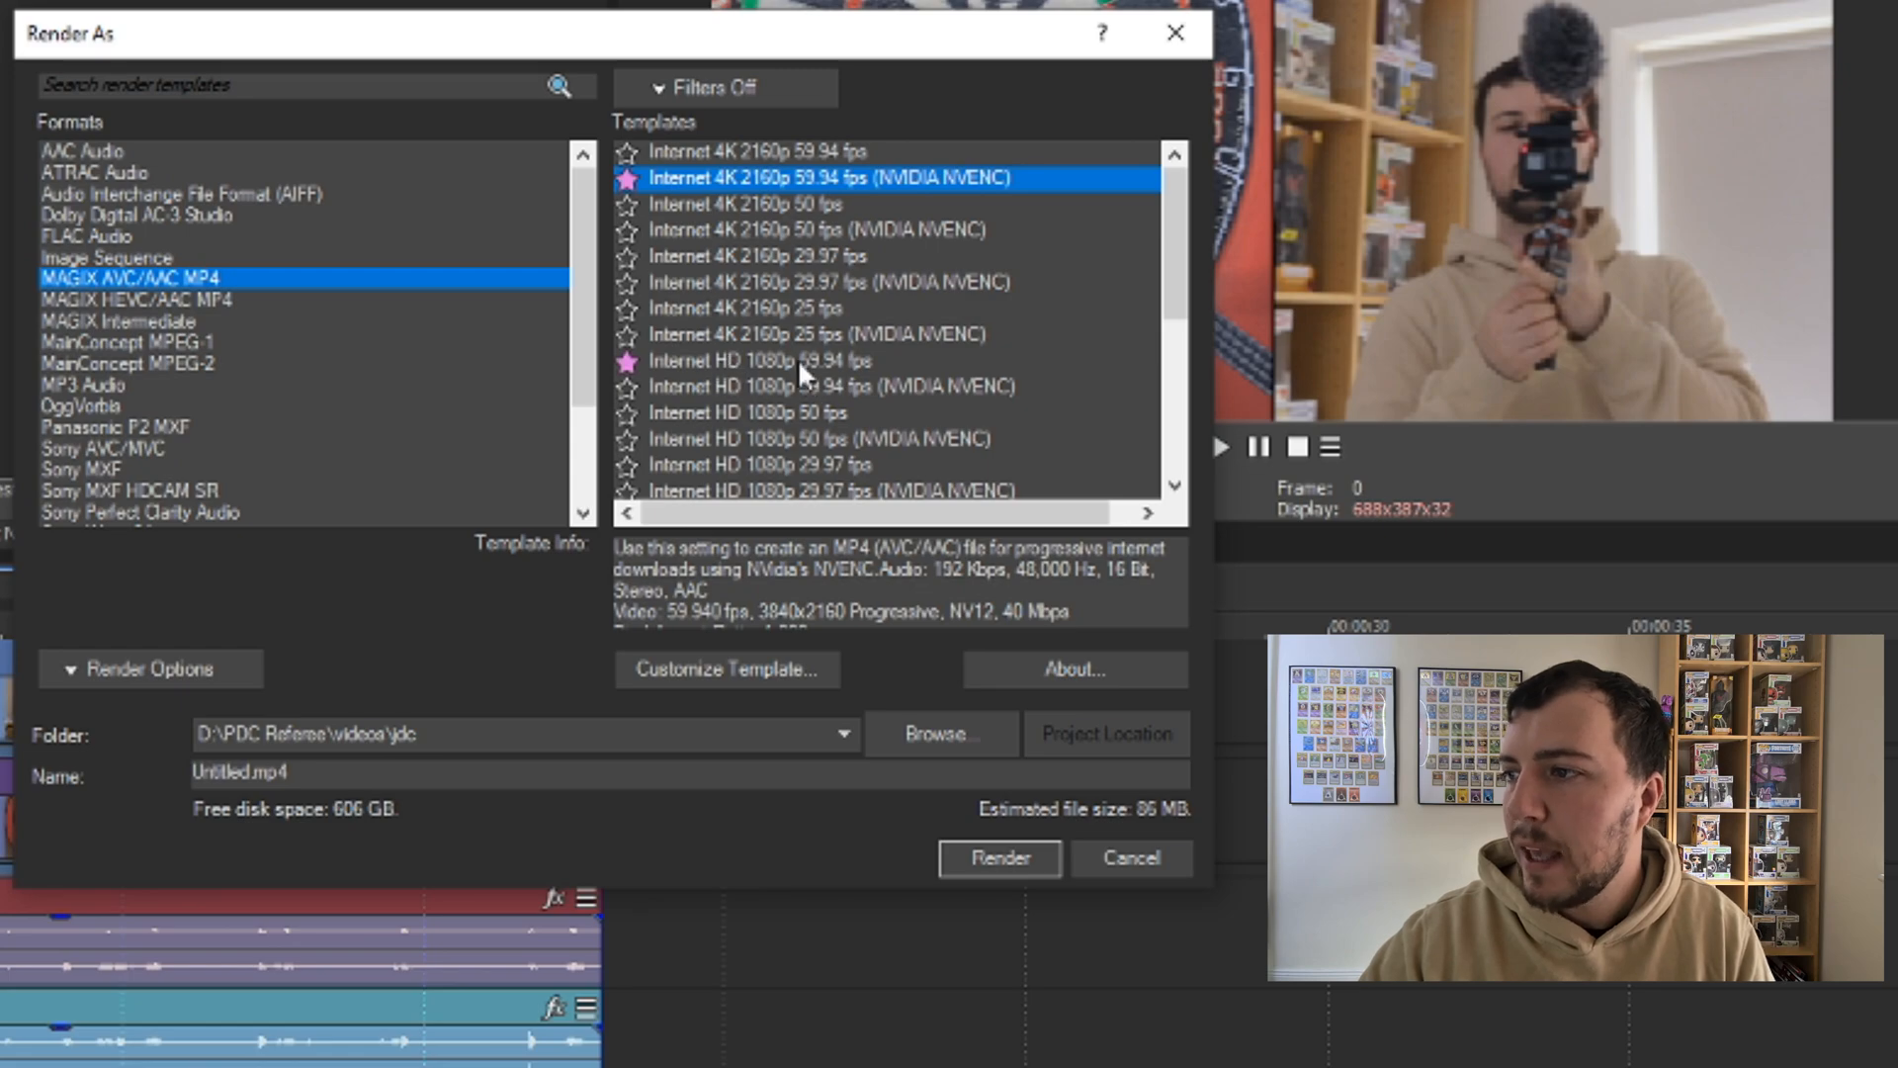
pyautogui.scroll(-1, 798, 358)
pyautogui.scroll(-3, 862, 396)
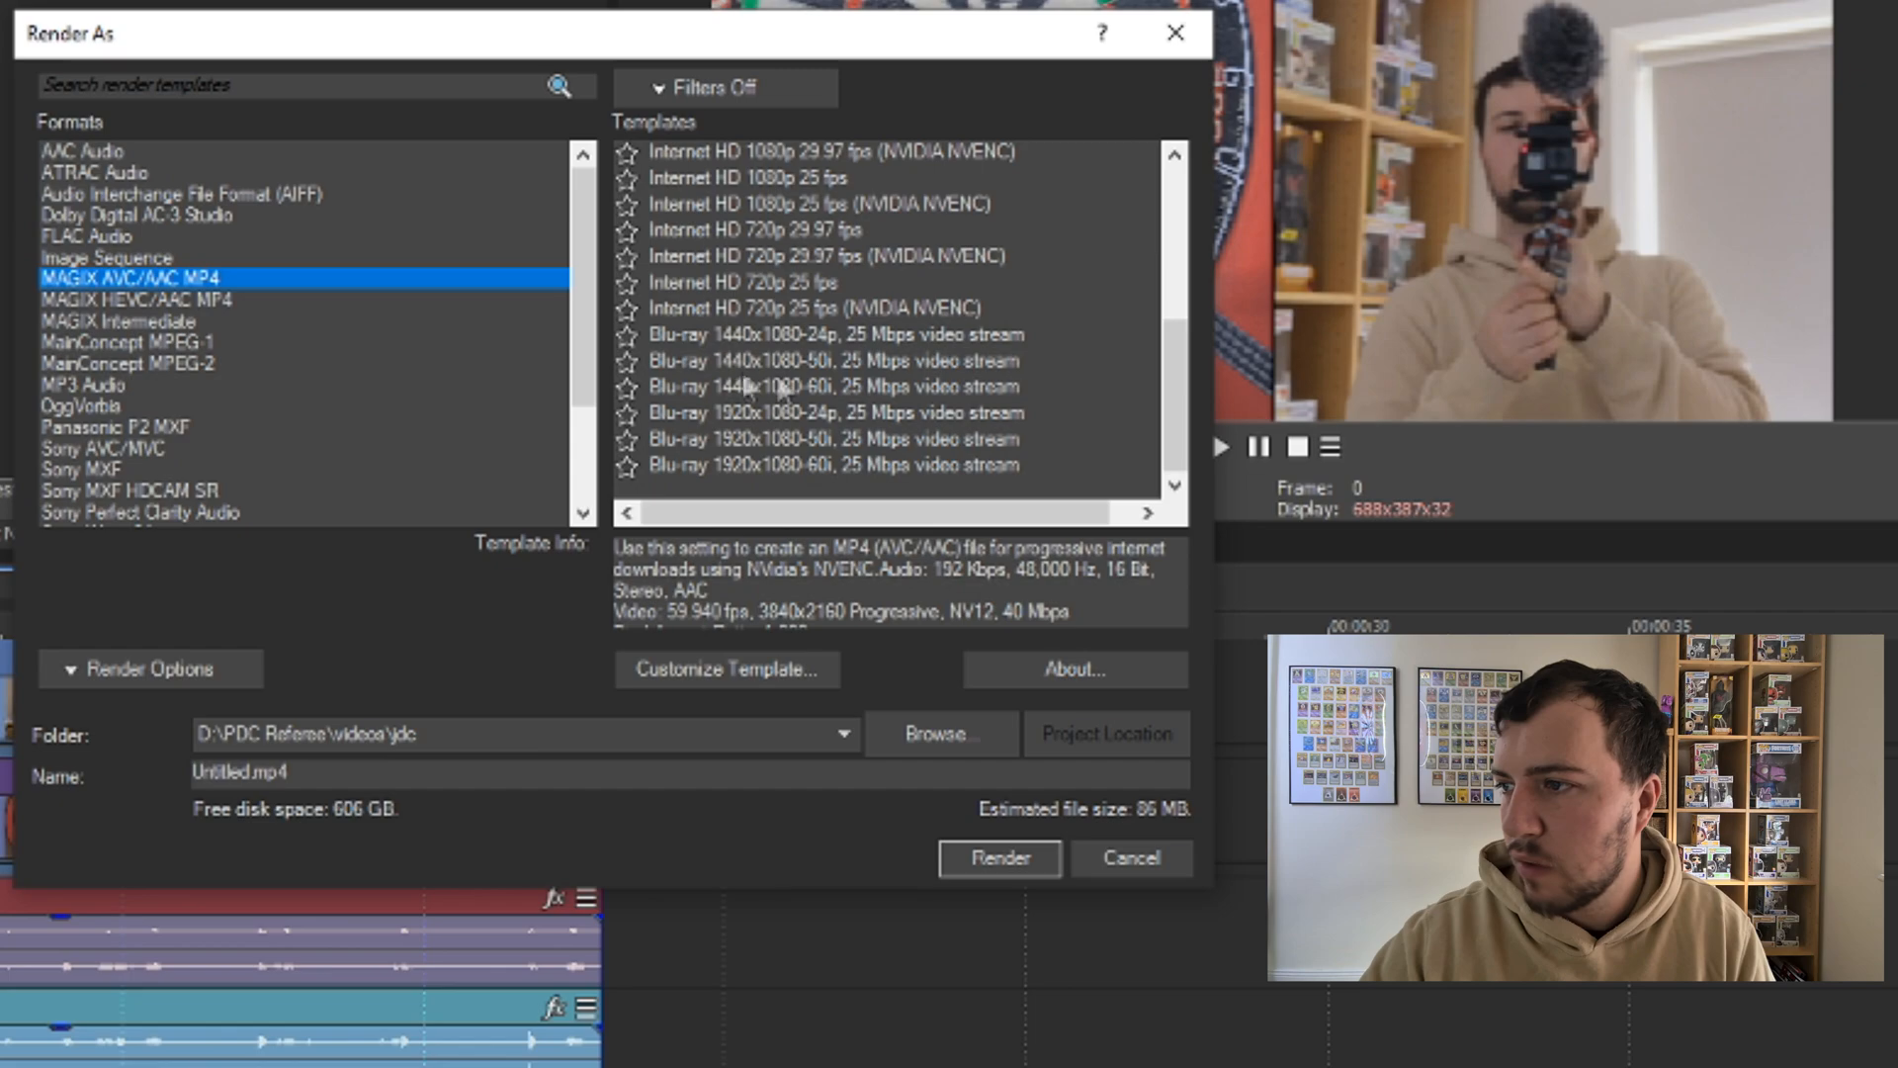
pyautogui.scroll(4, 793, 424)
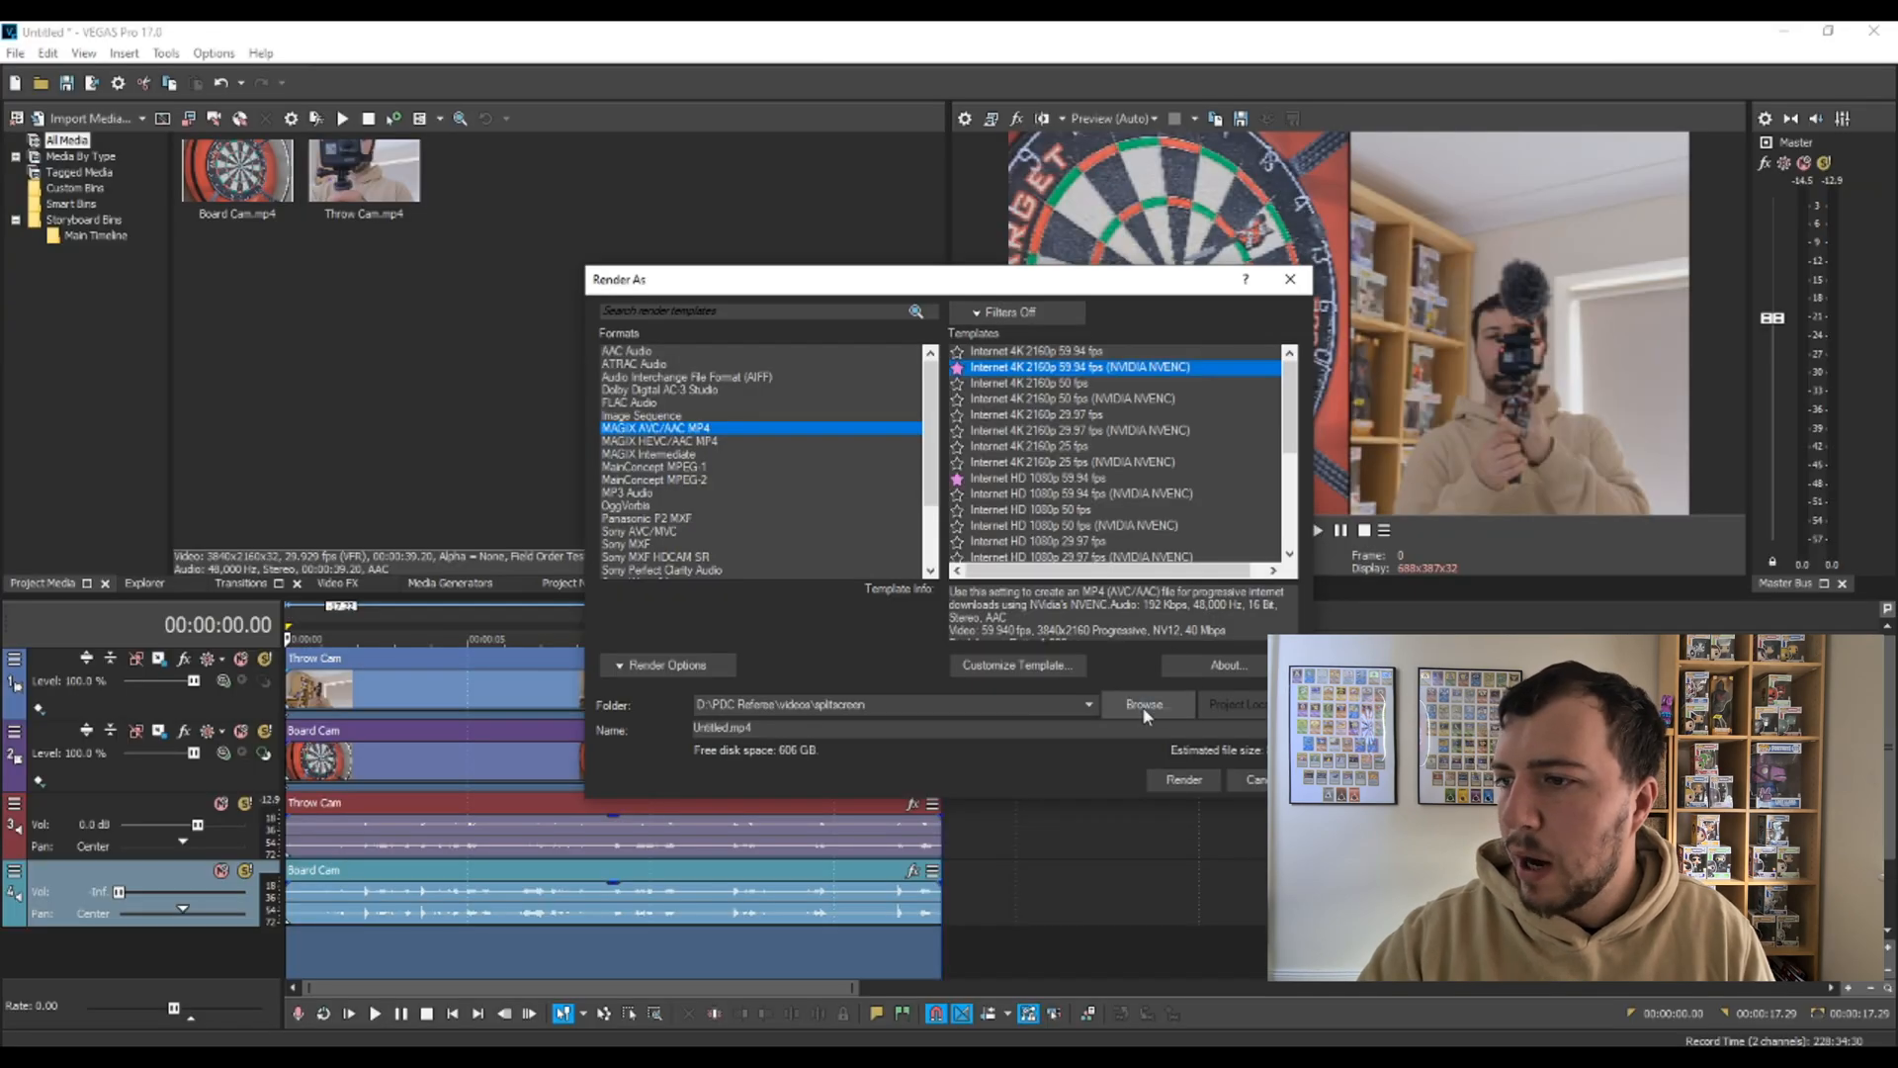
# Name the output file "Final project" in the splitscreen folder and render the video.
pyautogui.click(927, 737)
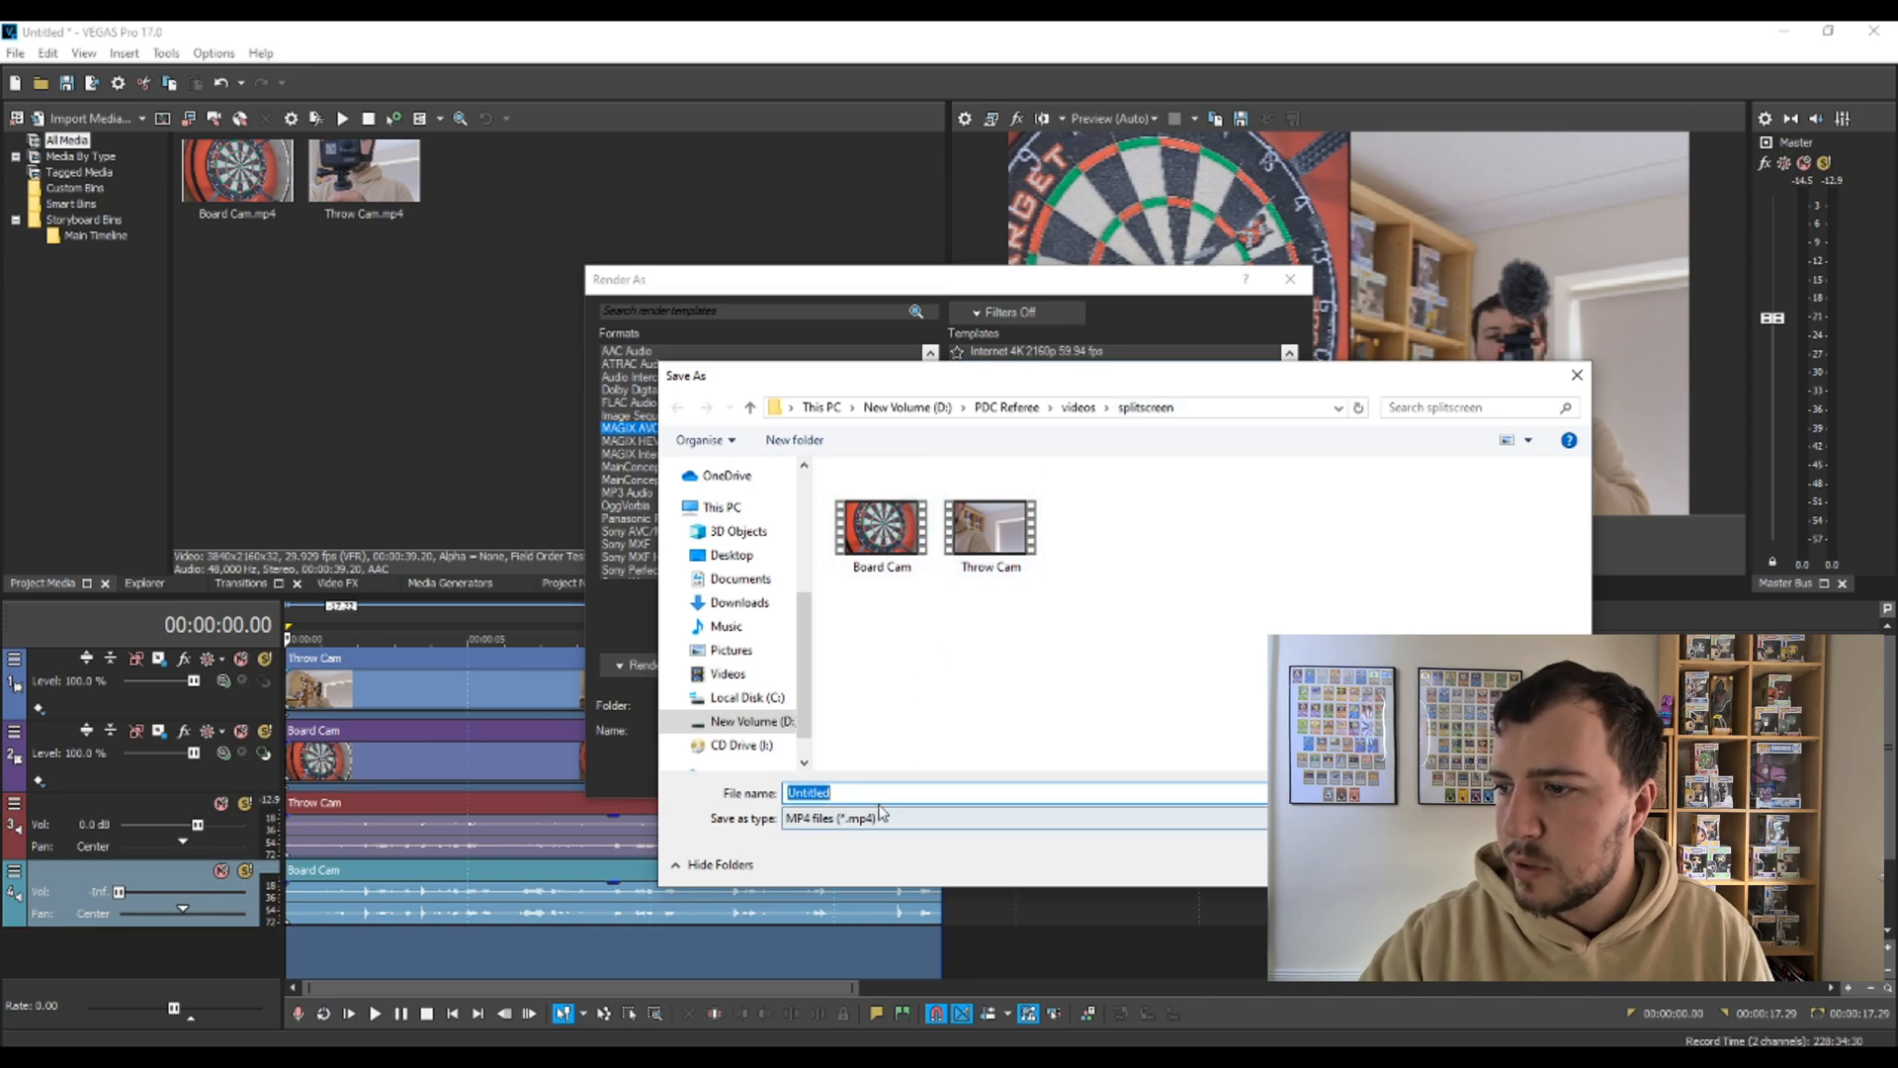
pyautogui.write('Final')
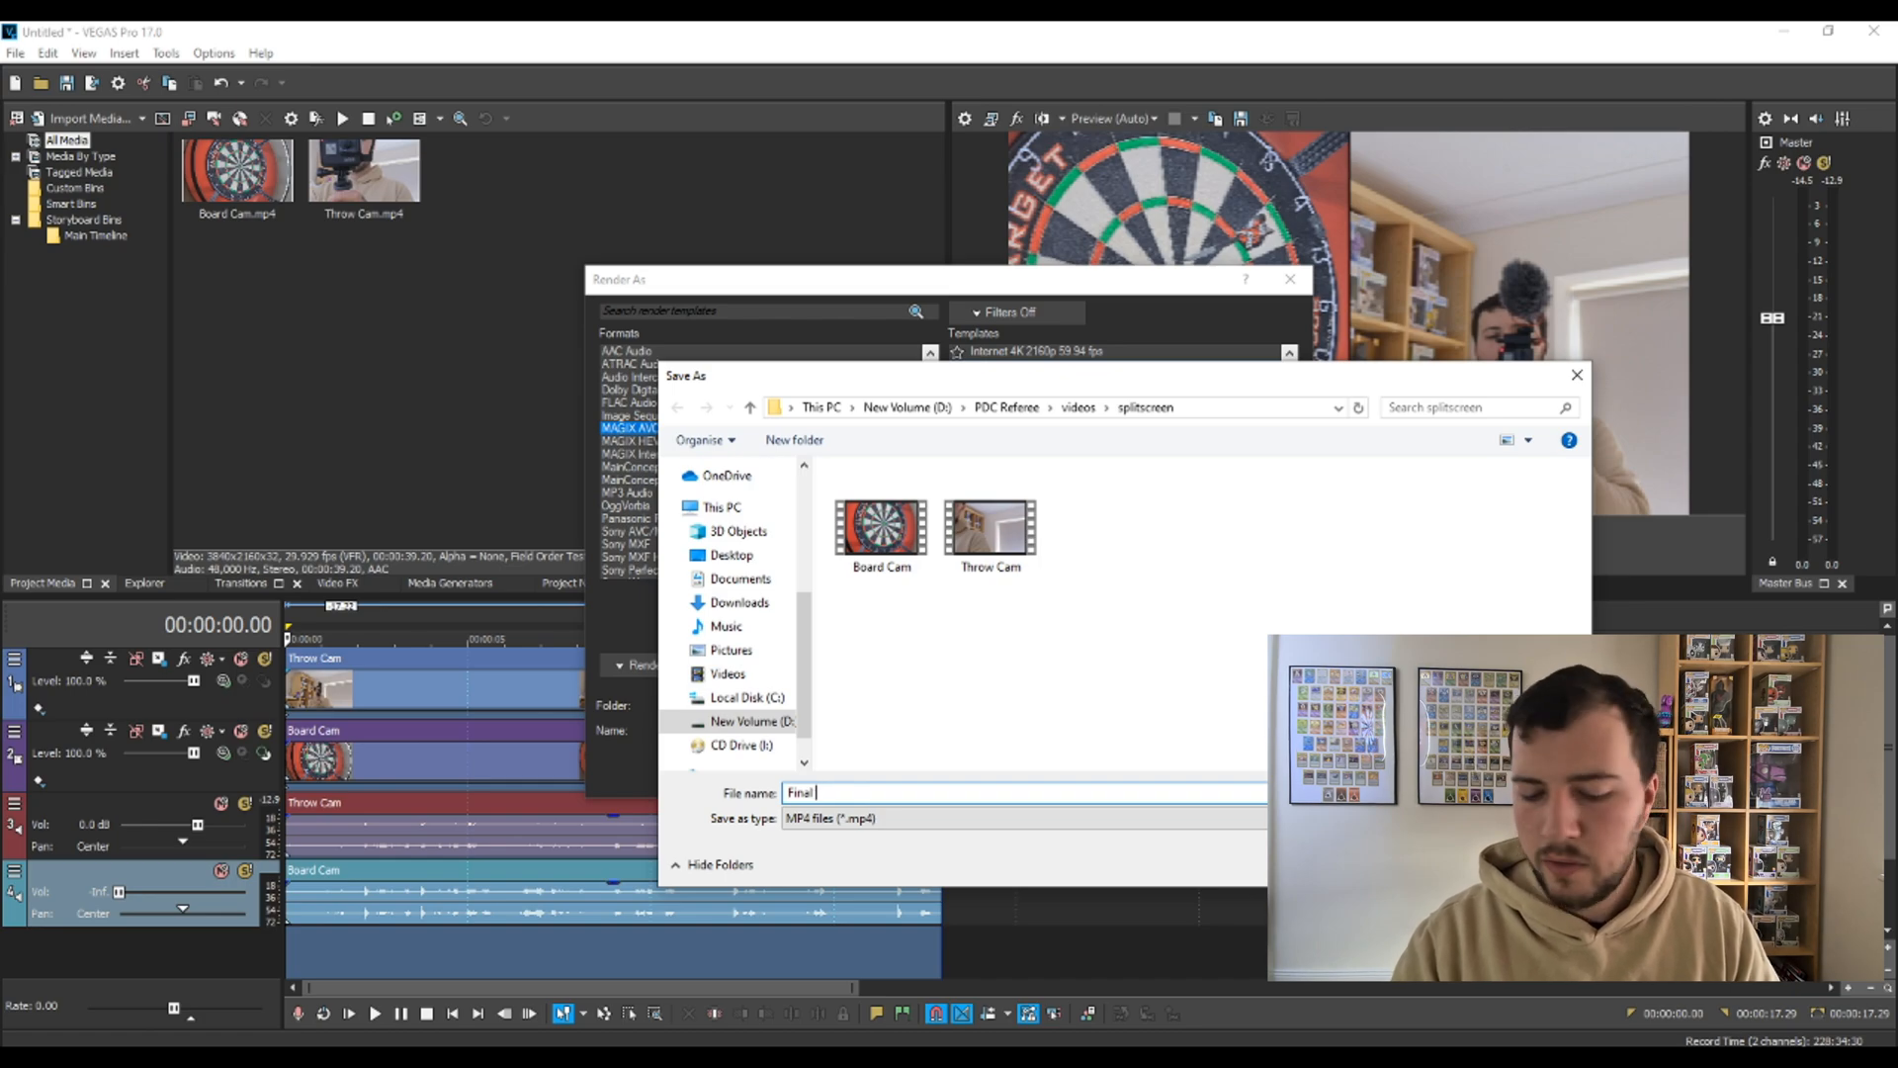
pyautogui.write(' project')
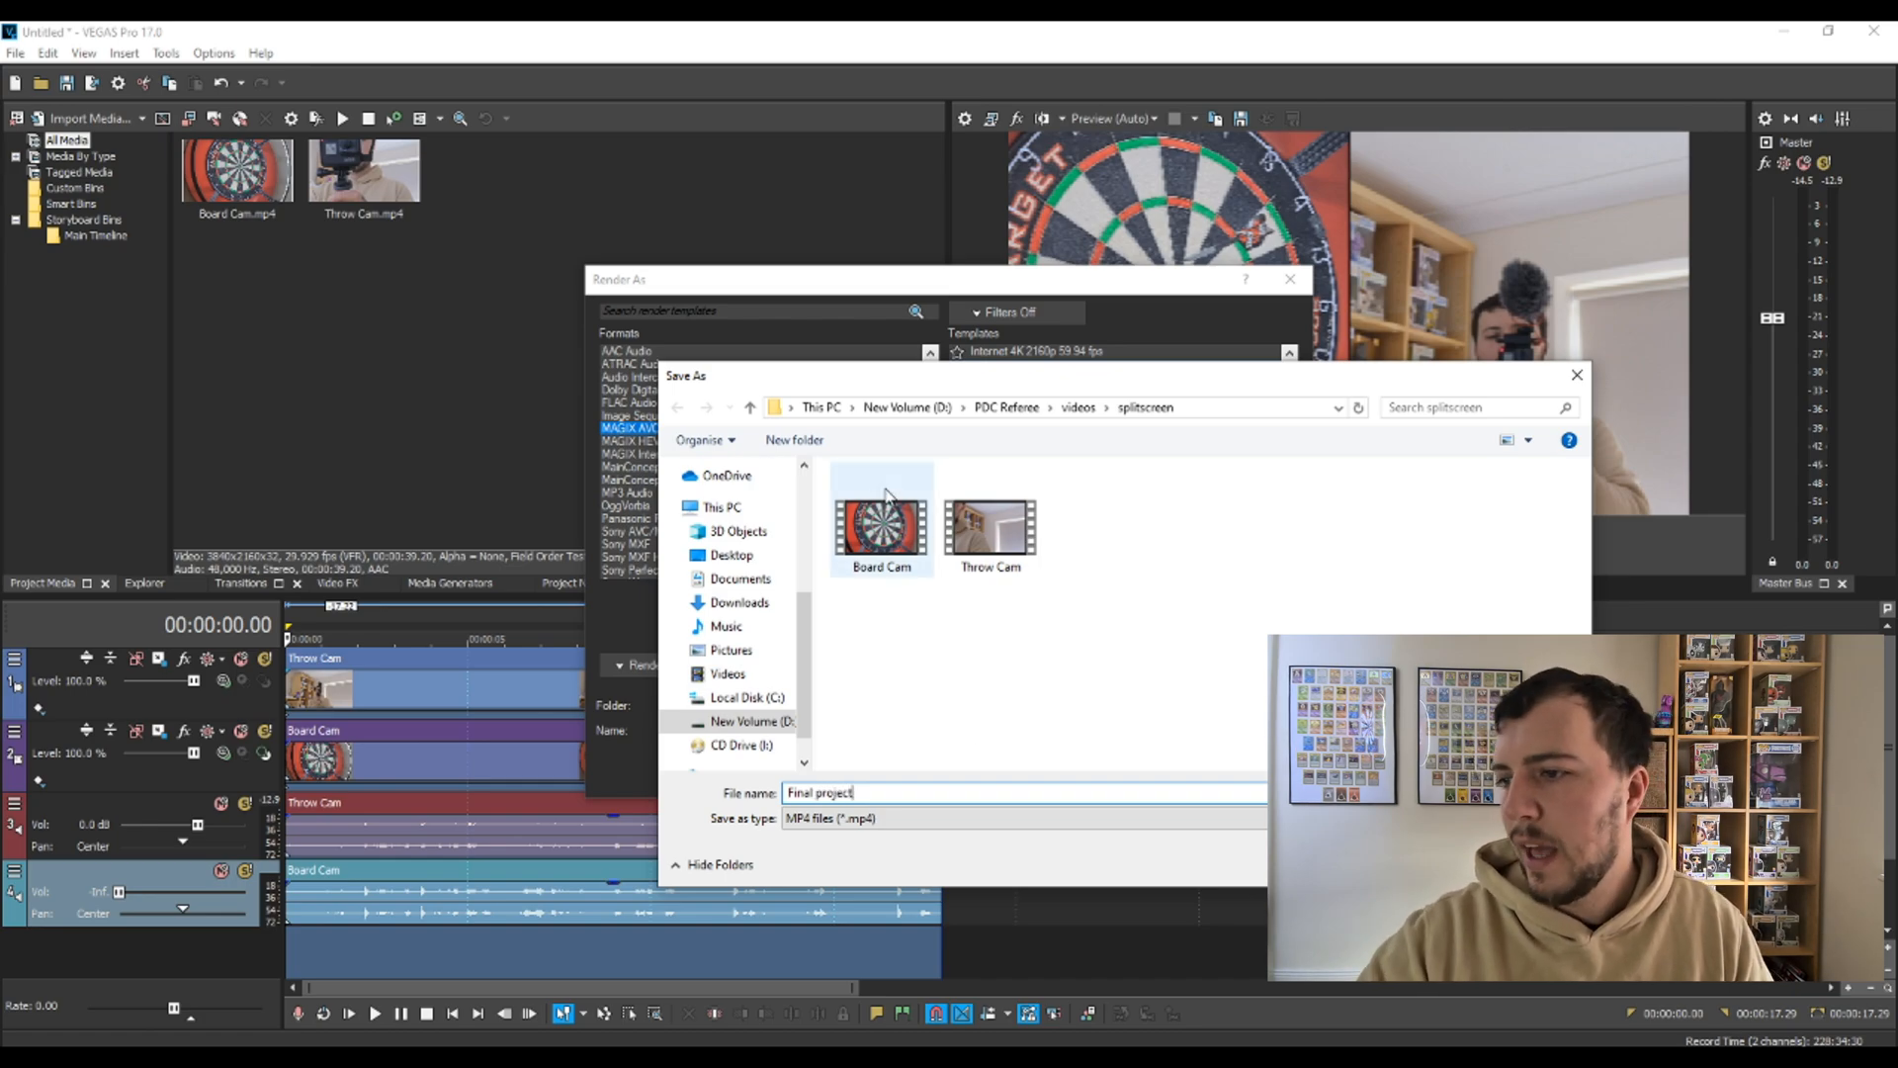
pyautogui.press('Return')
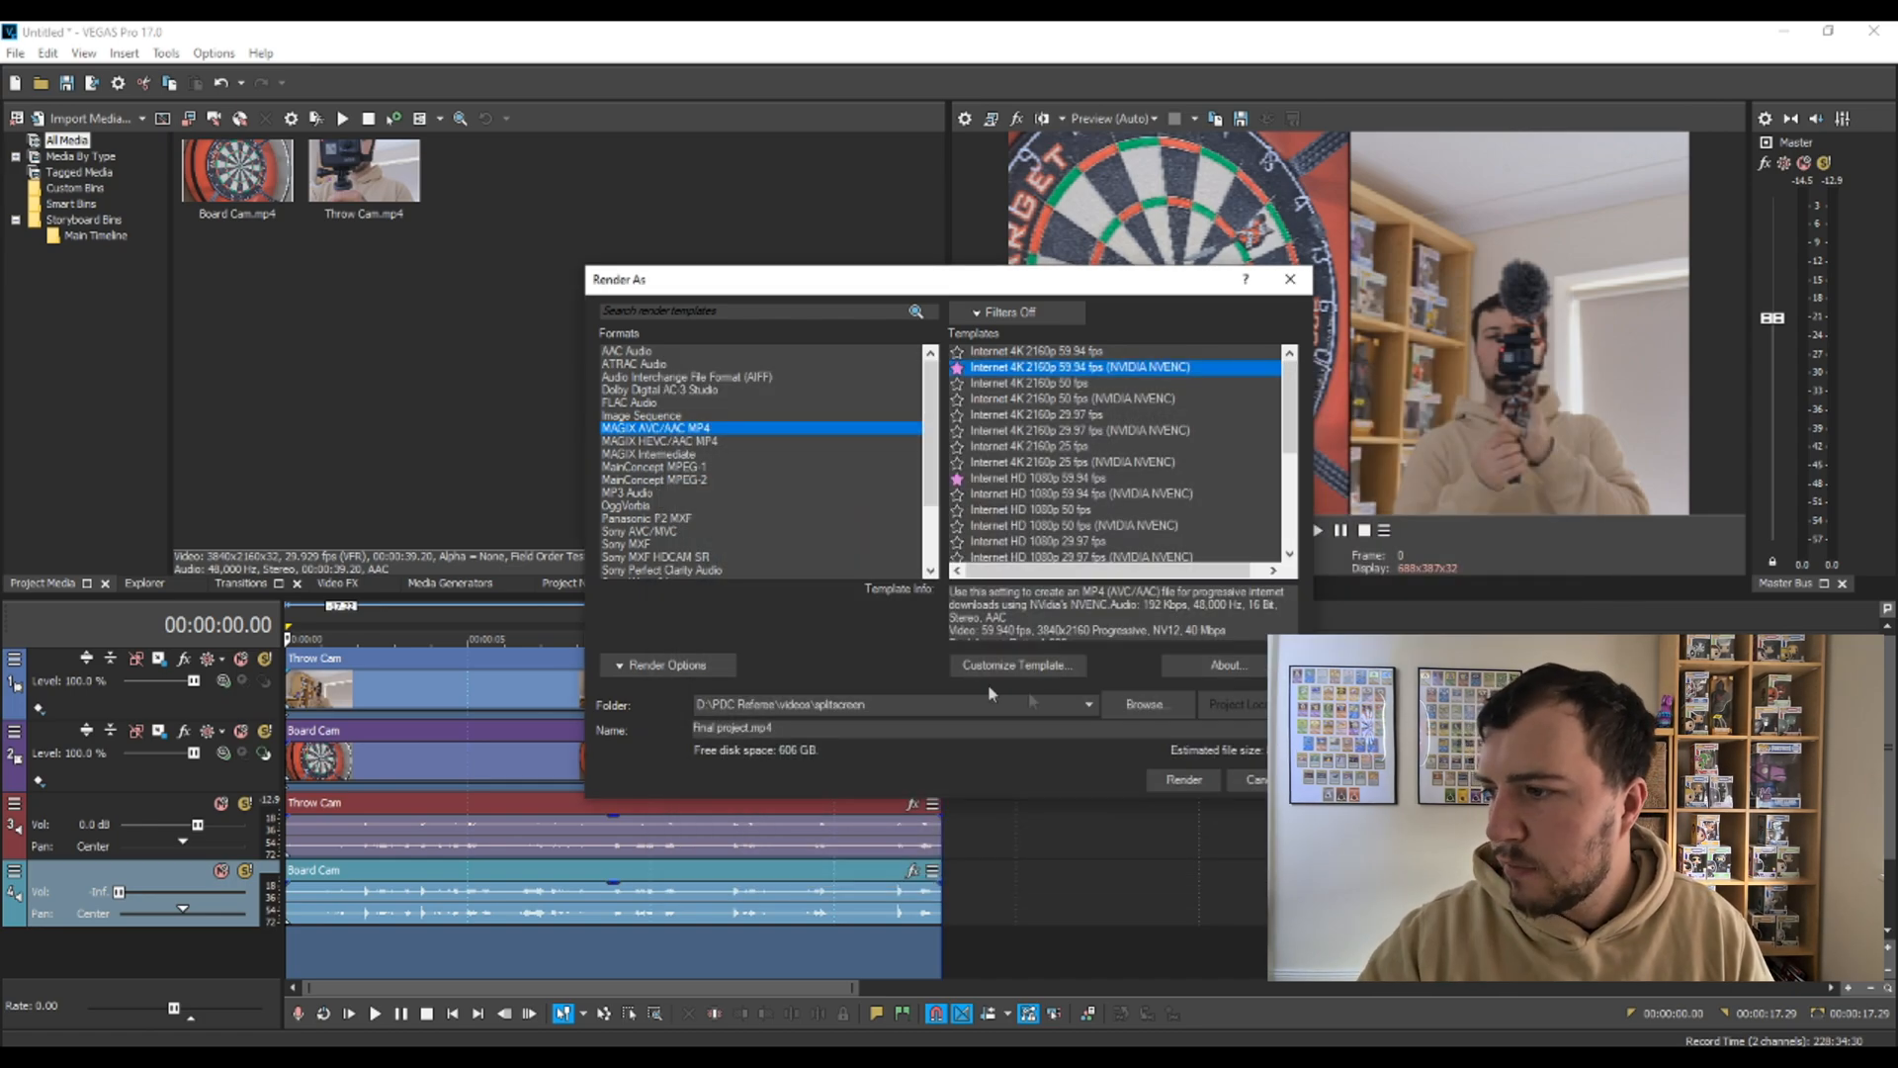
pyautogui.click(1182, 781)
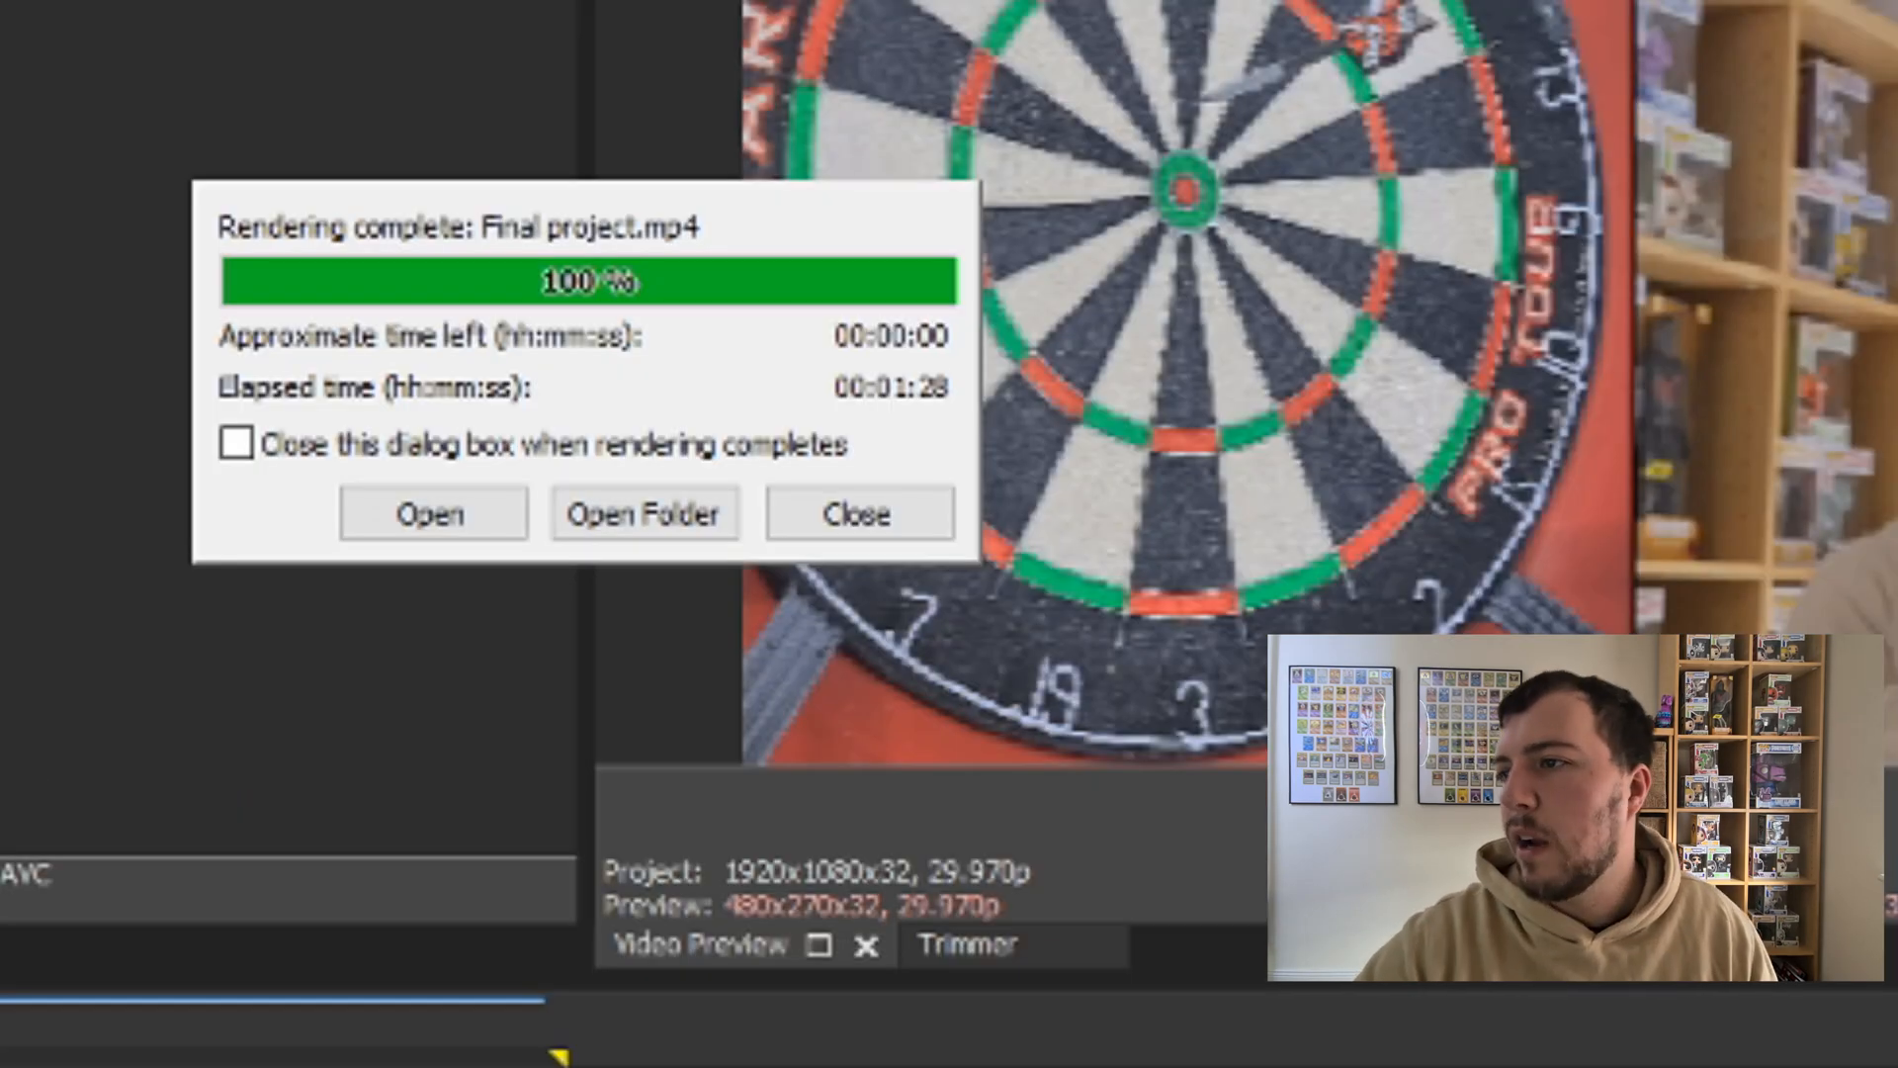
# Open the folder containing the finished render and open the Final project video for playback.
pyautogui.click(653, 524)
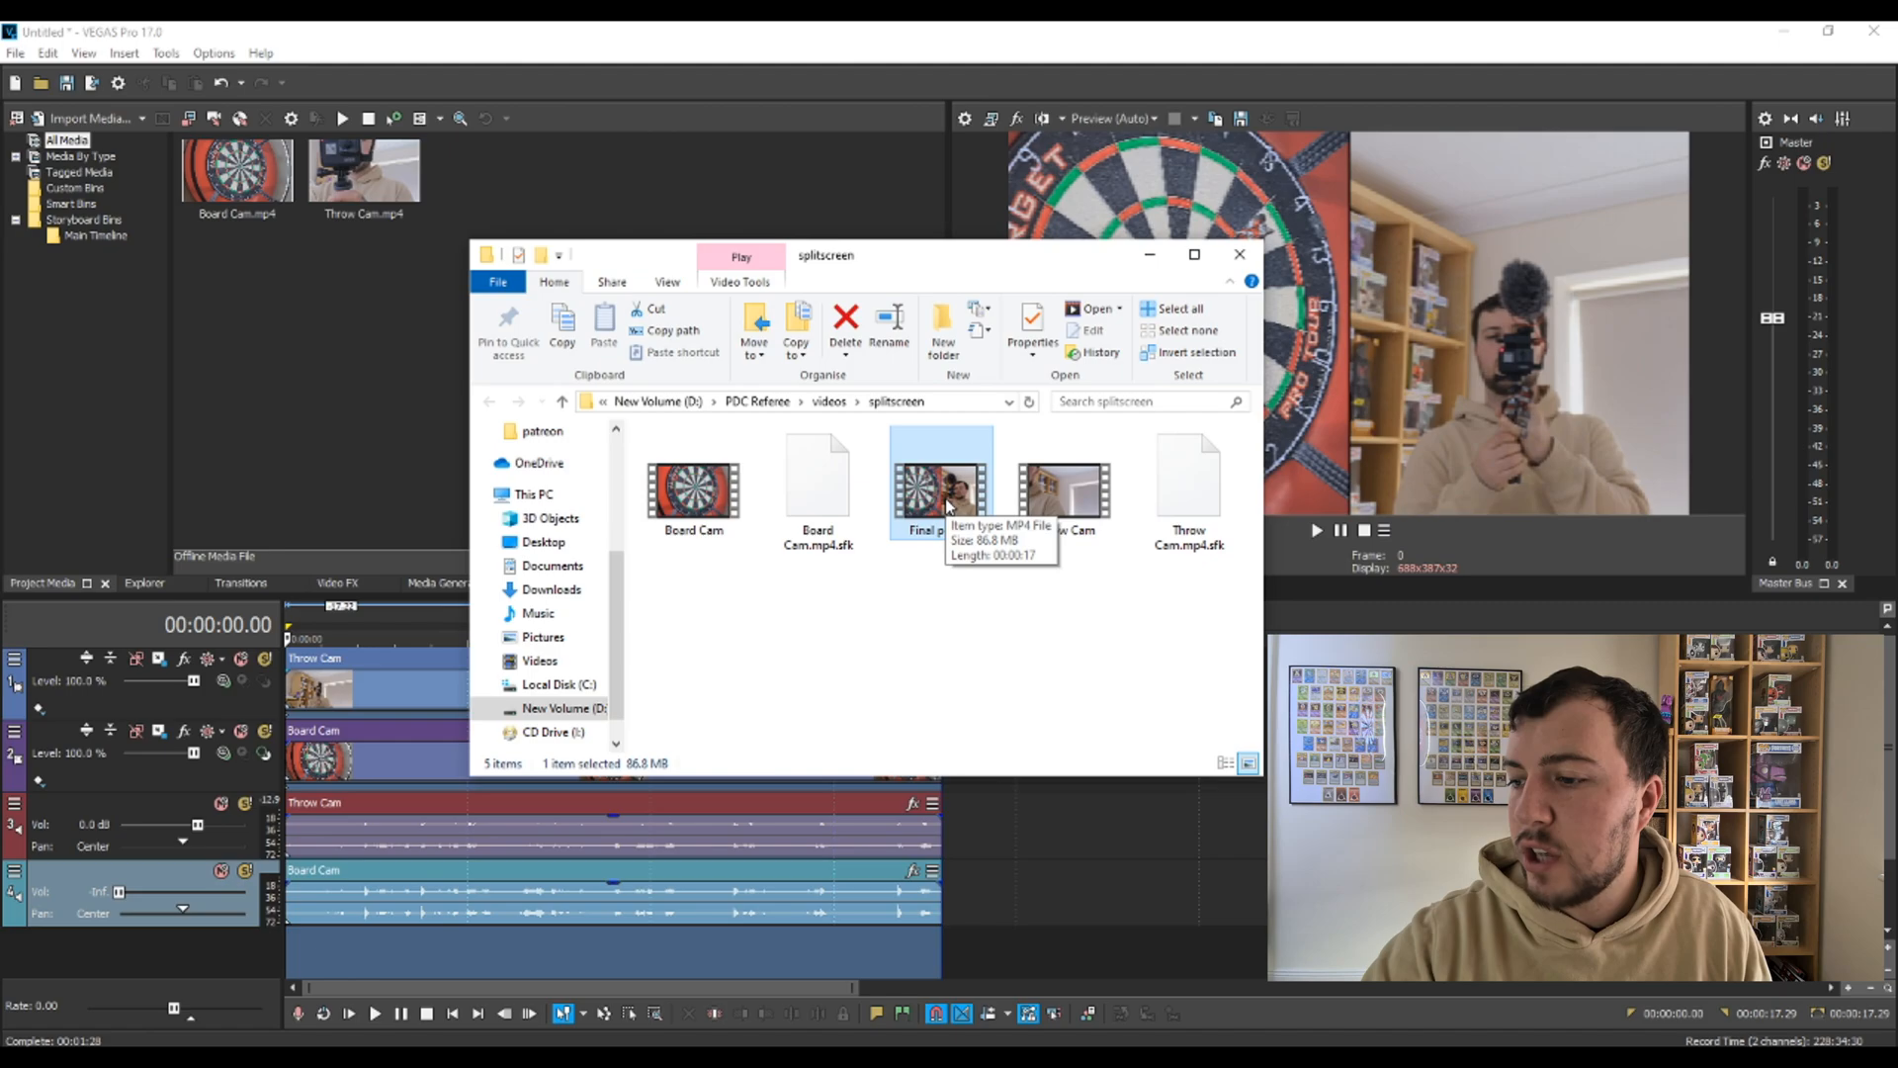
pyautogui.doubleClick(961, 506)
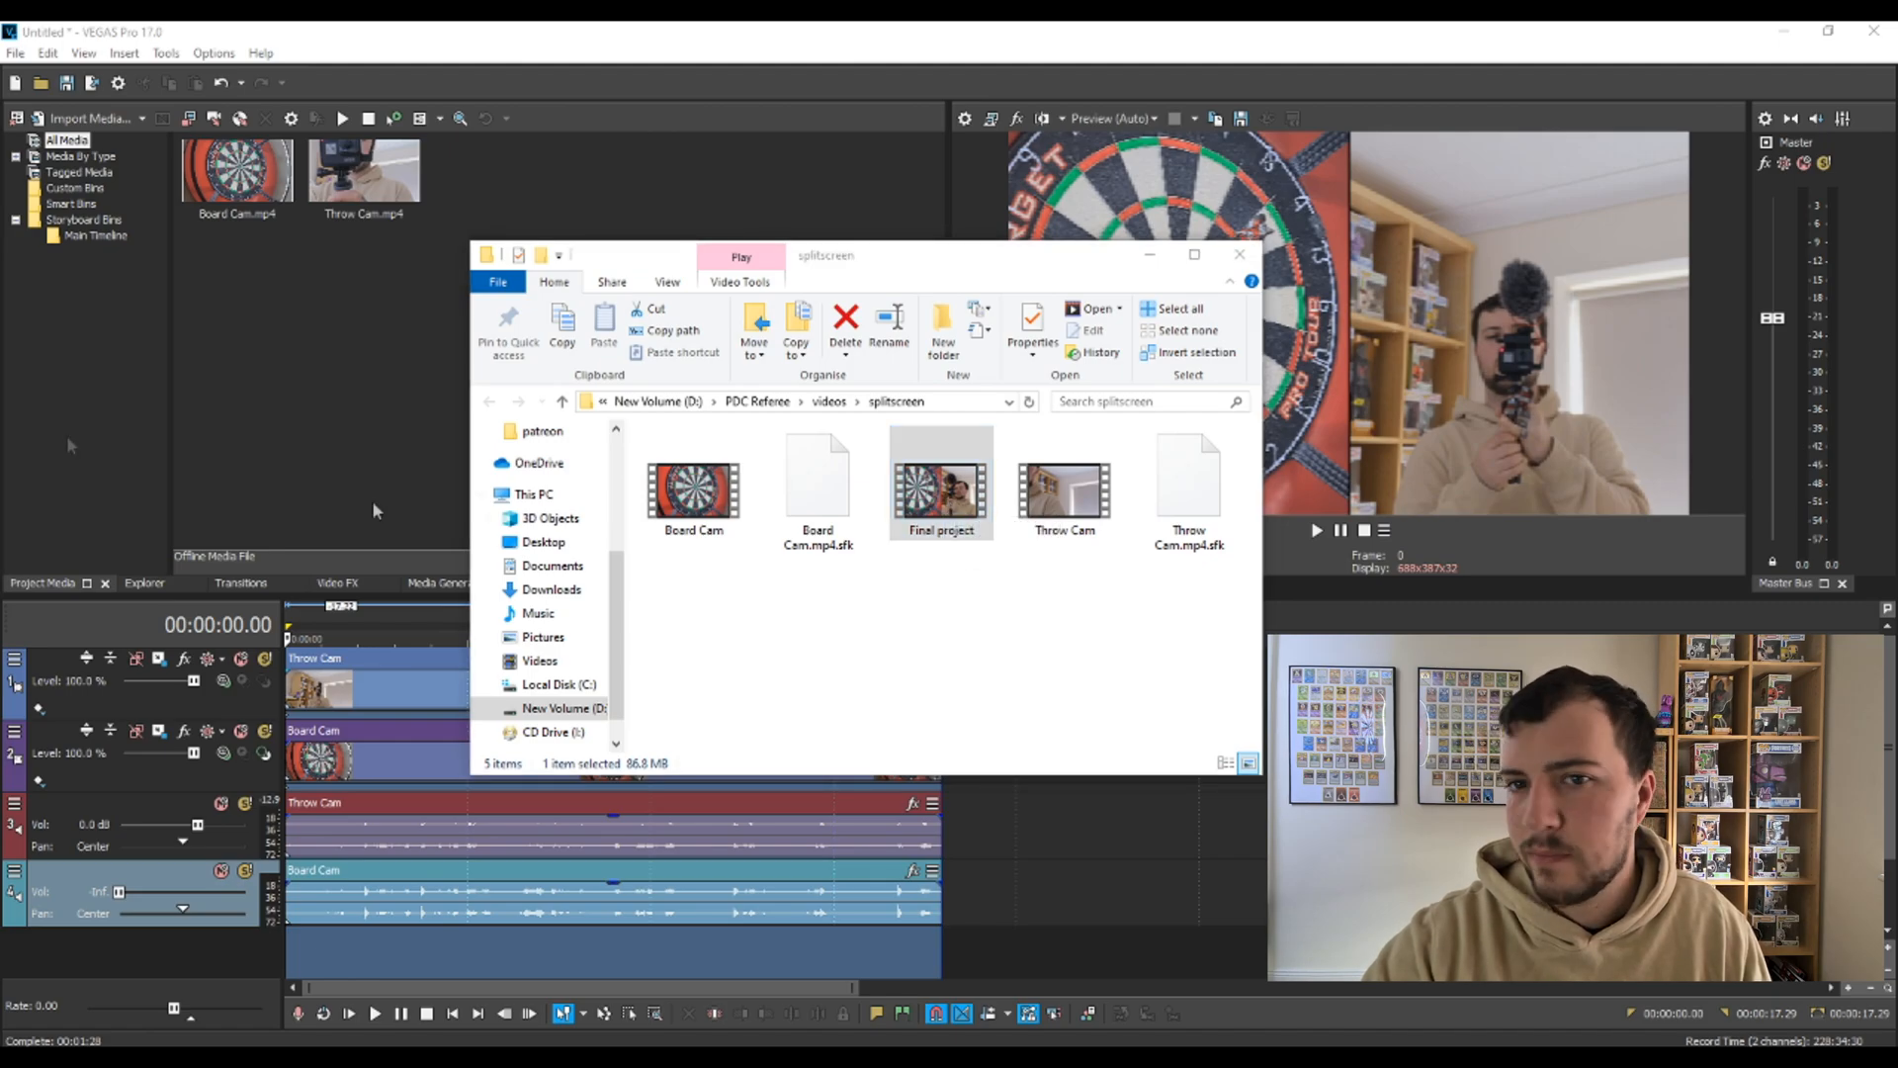